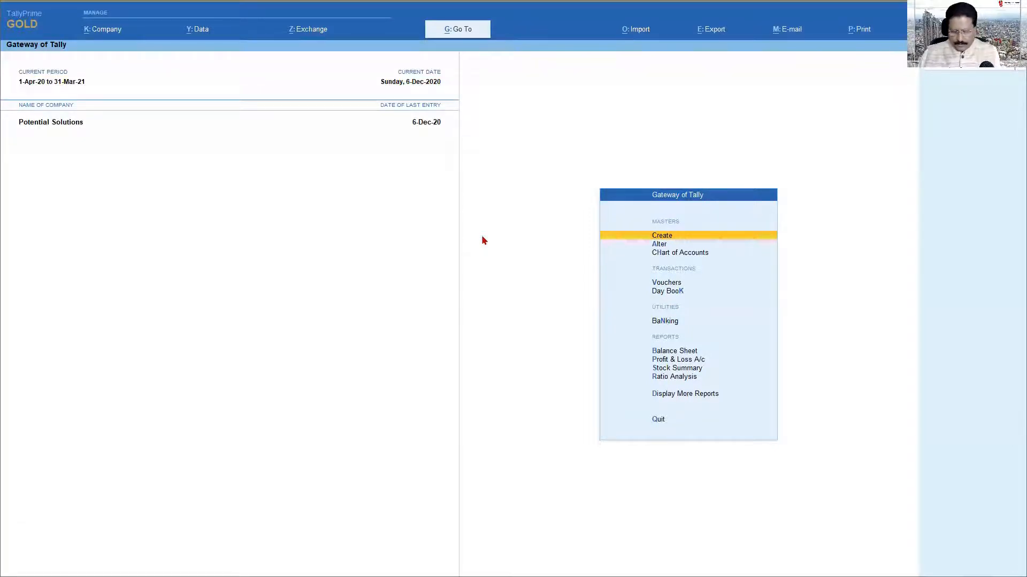
Open the Ledger Outstandings report for India Mart and look through its pending bills
key("alt+g")
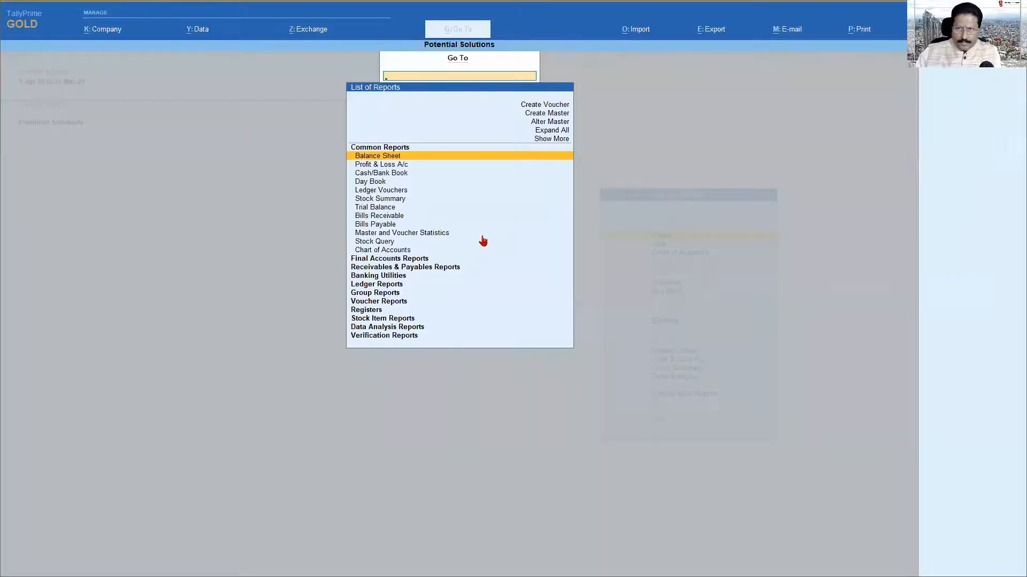
type("Ledger")
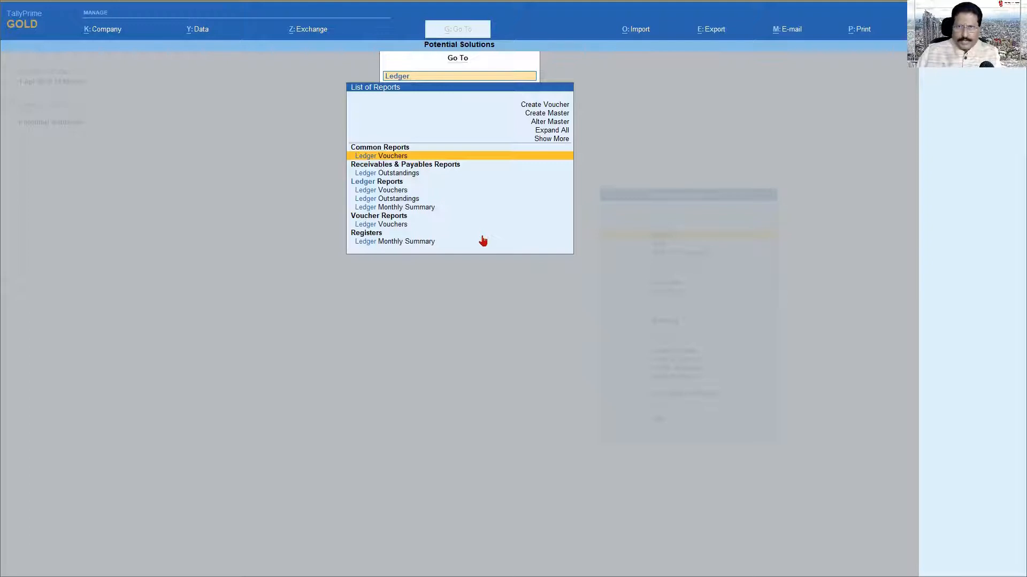
key("Down")
key("Down")
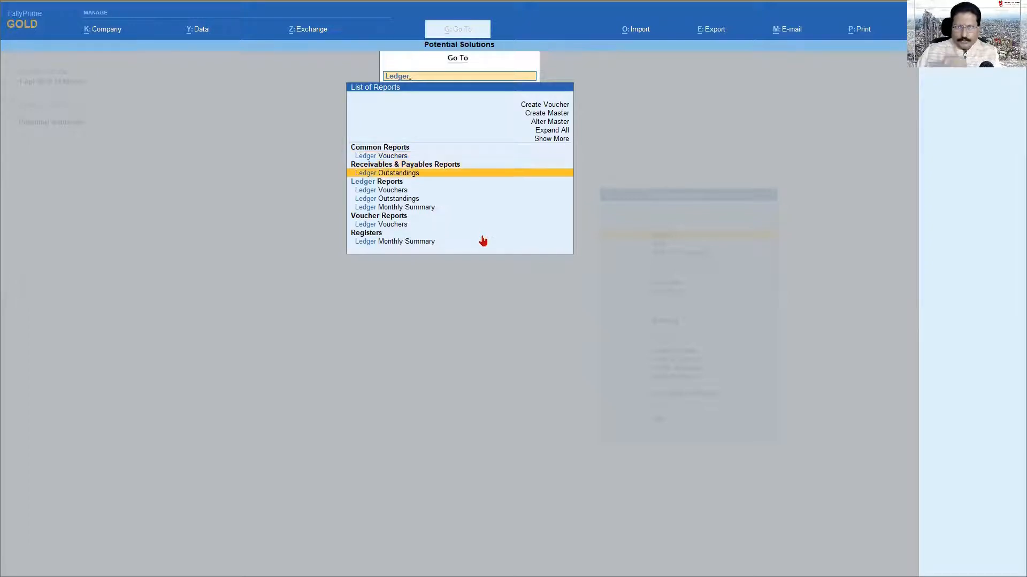
key("Return")
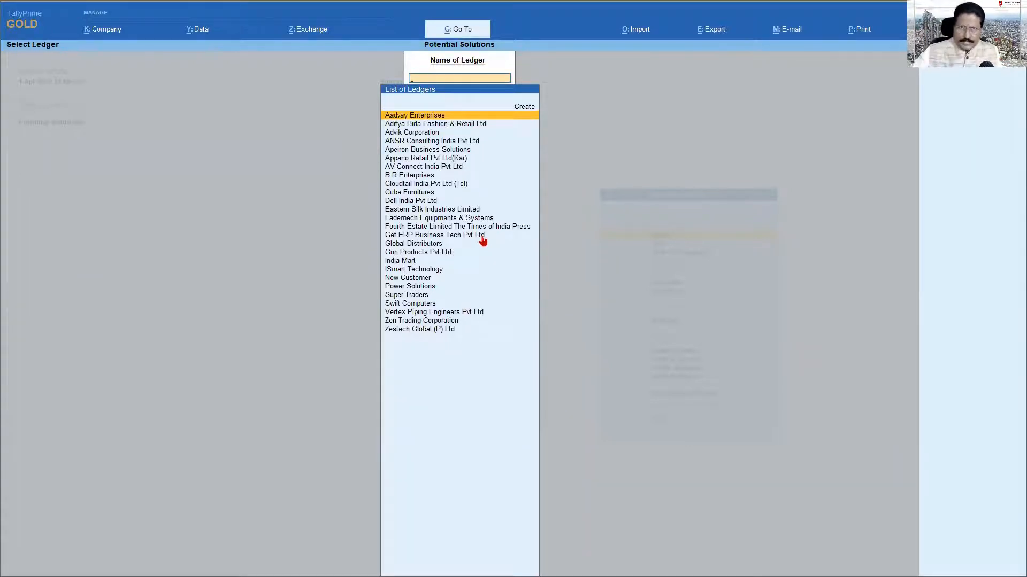
type("Ind")
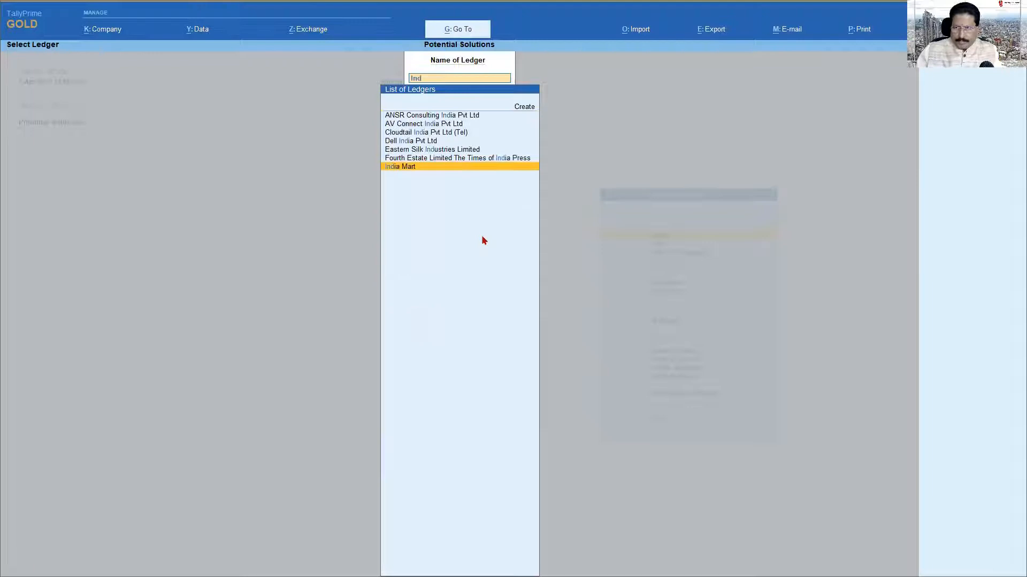
key("Return")
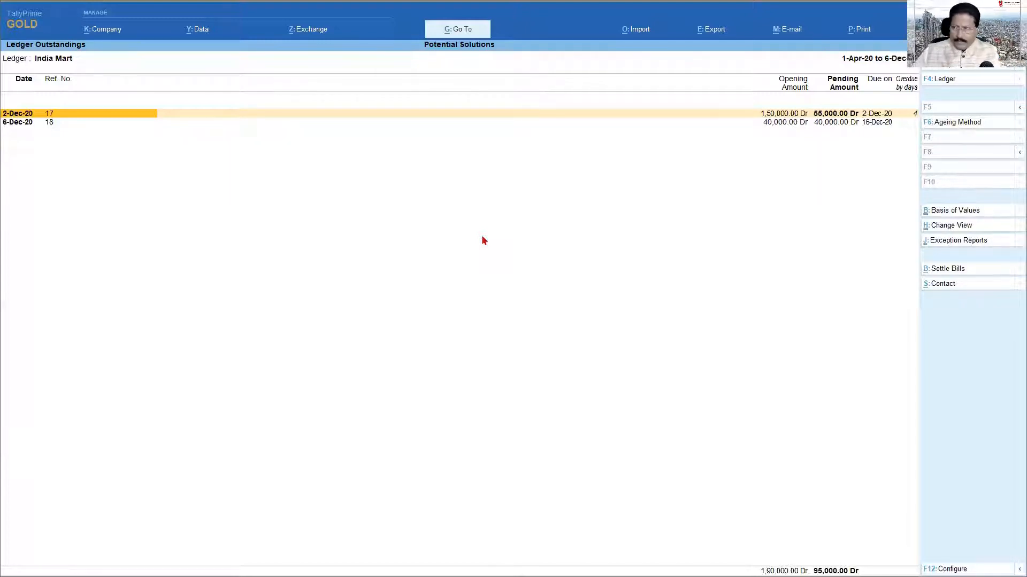
key("Down")
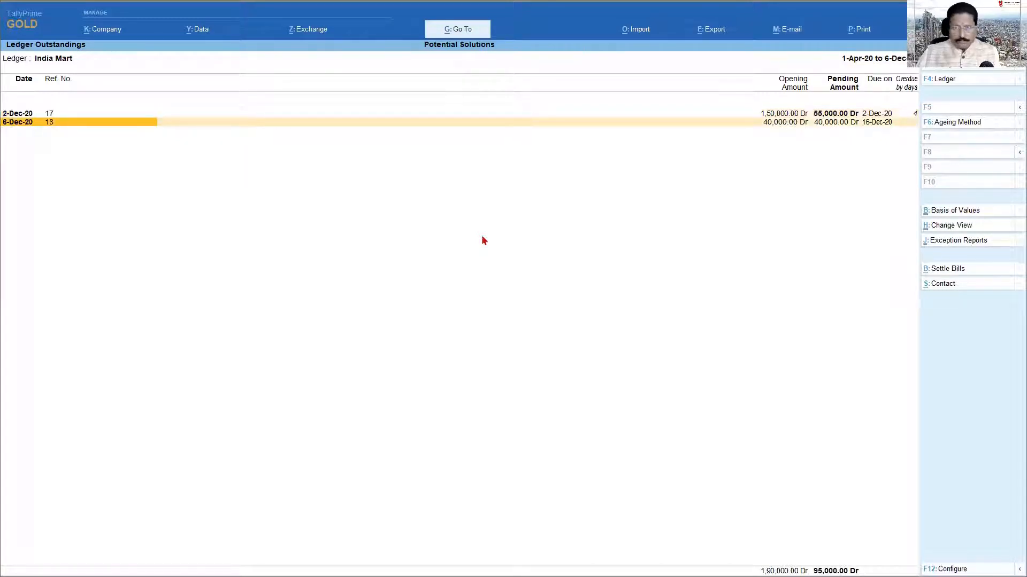
key("Up")
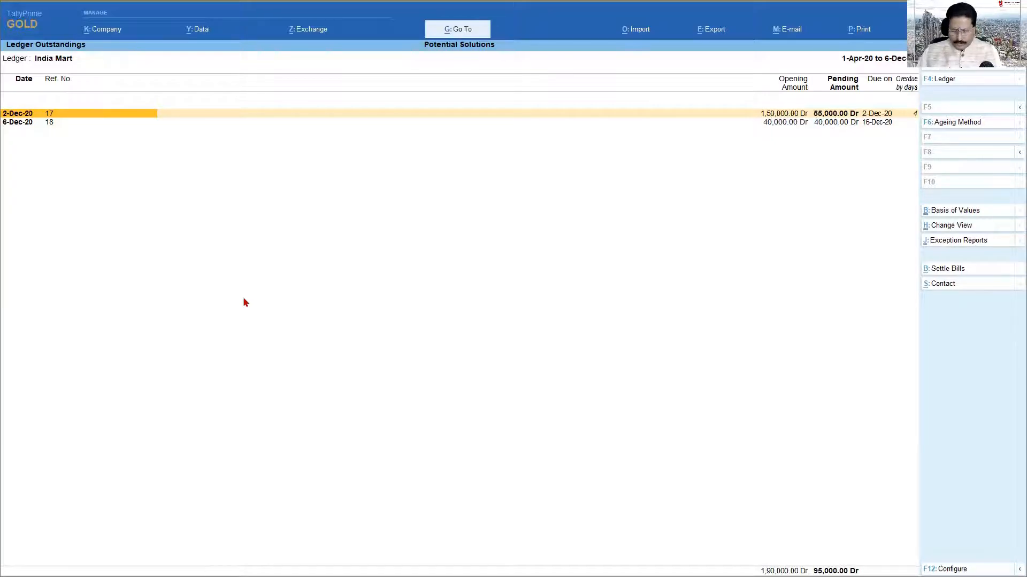
Open the India Mart ledger master for alteration
key("alt+g")
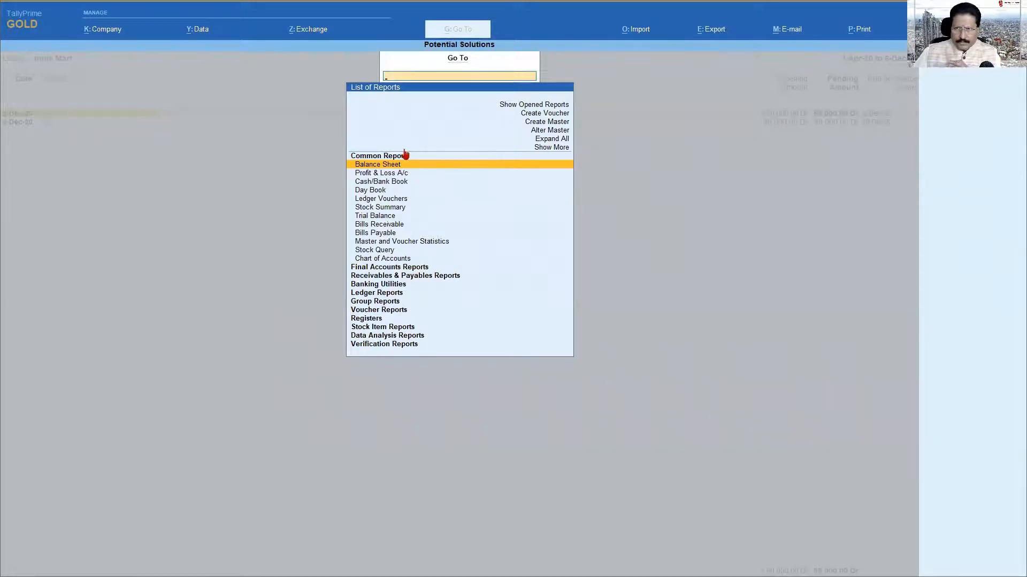
left_click(548, 132)
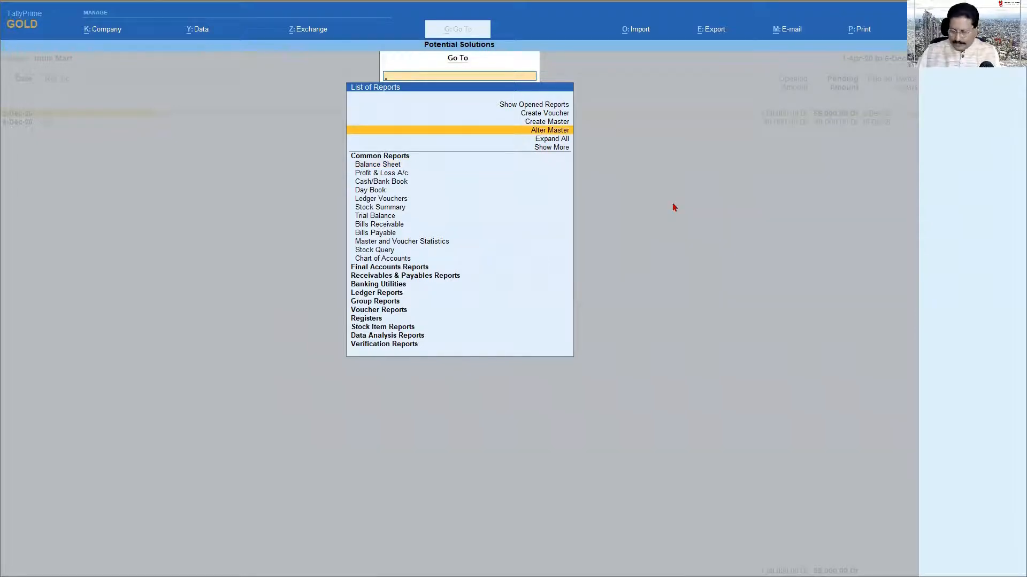
key("Return")
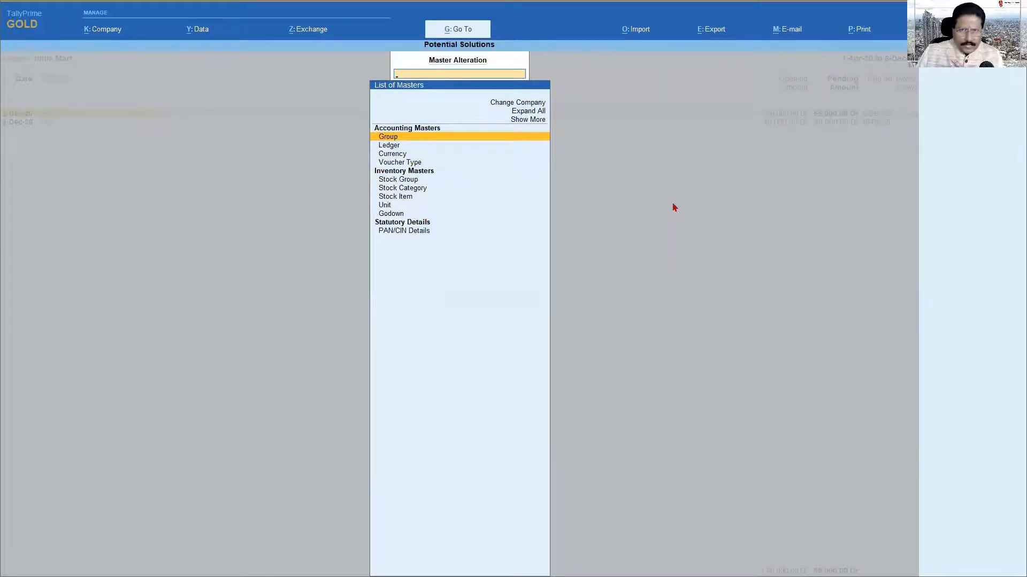
key("Down")
key("Down")
key("Up")
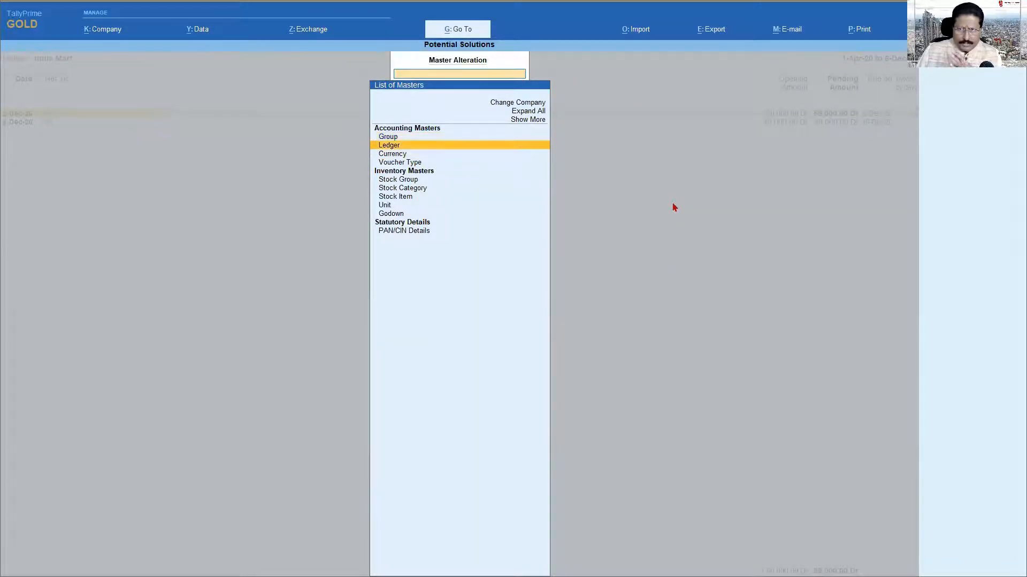
key("Return")
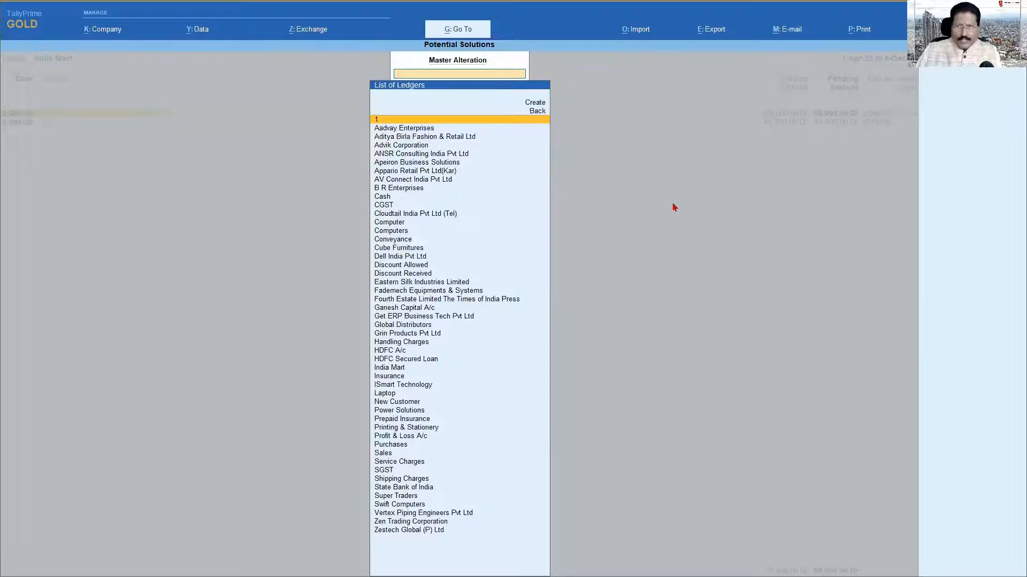
type("Ind")
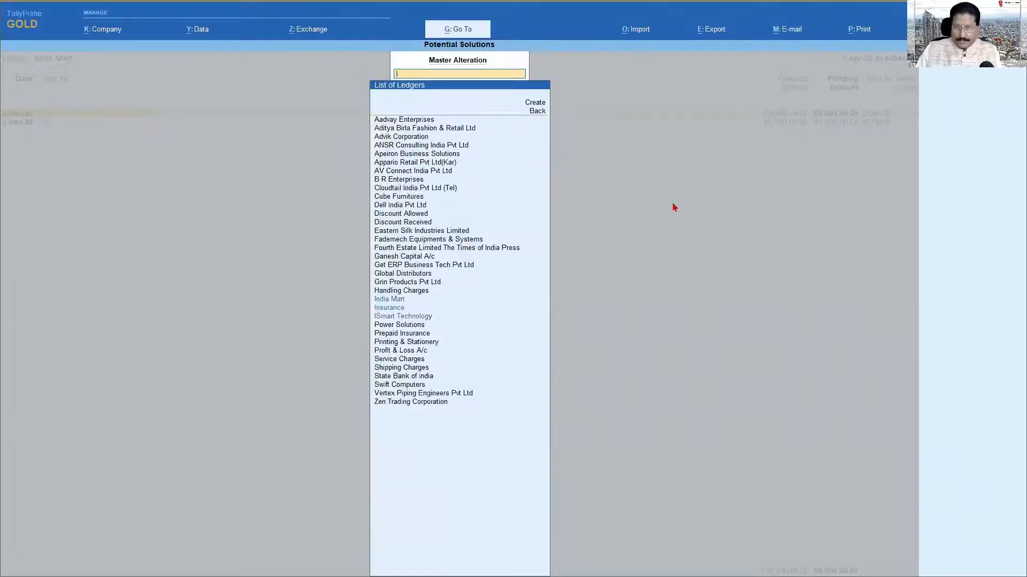
key("BackSpace")
key("BackSpace")
key("BackSpace")
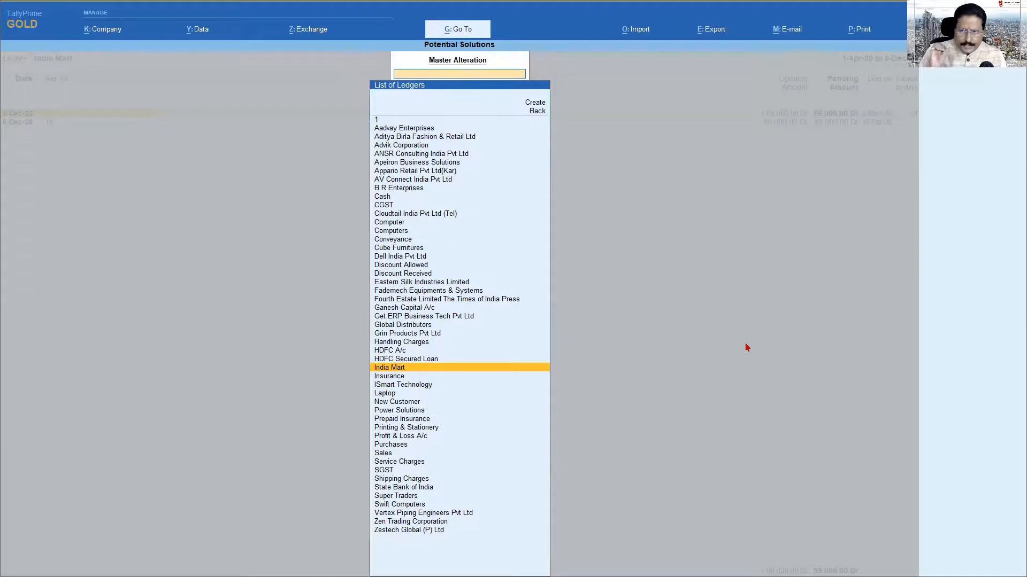
key("Return")
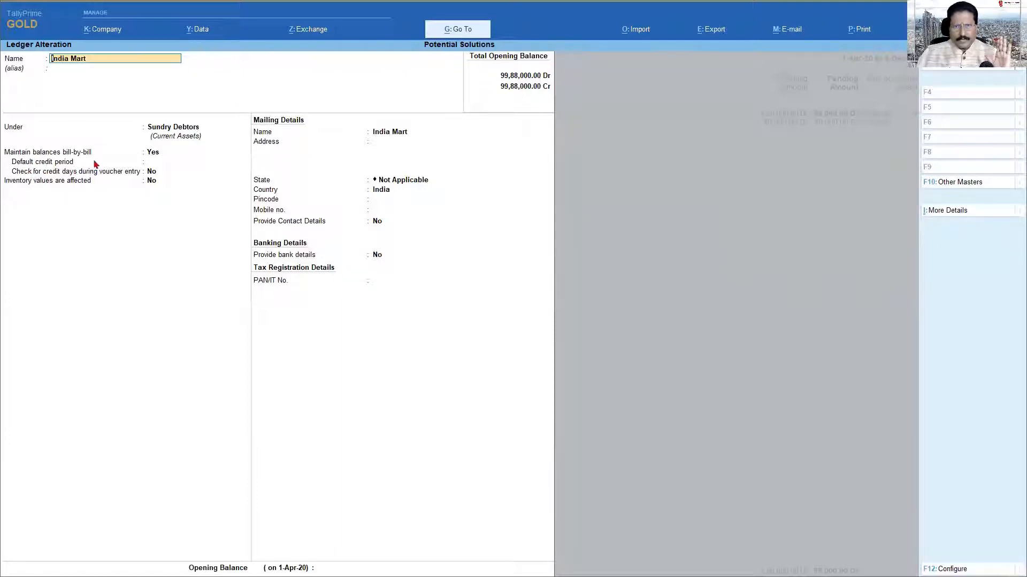
Set India Mart's default credit period to 30 days
left_click(158, 162)
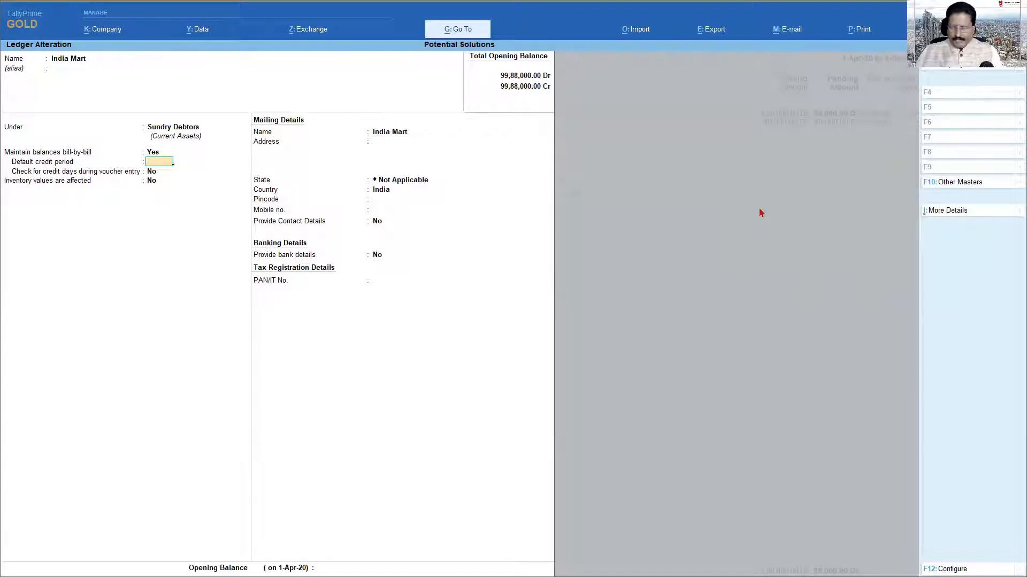
type("30")
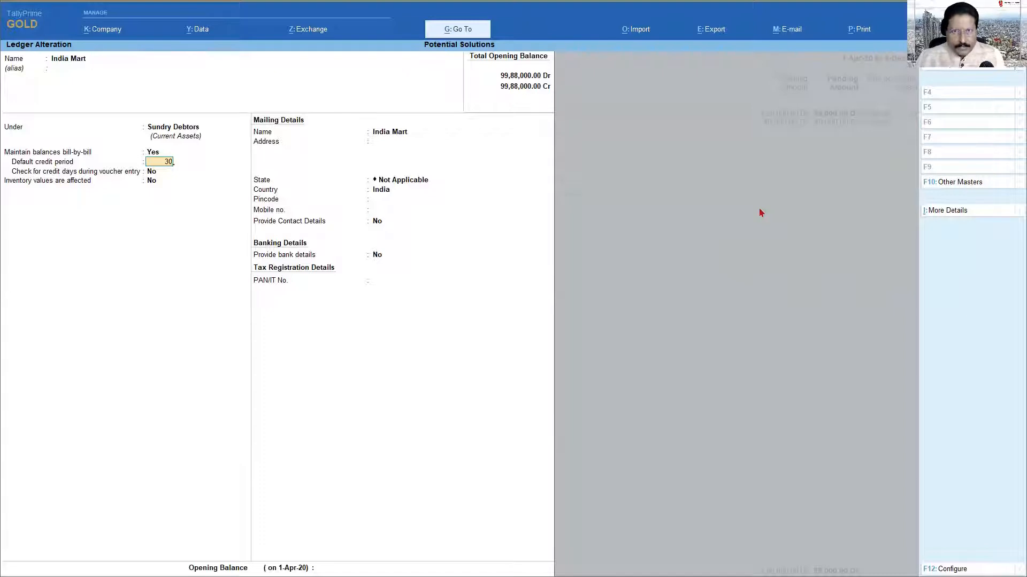
key("Return")
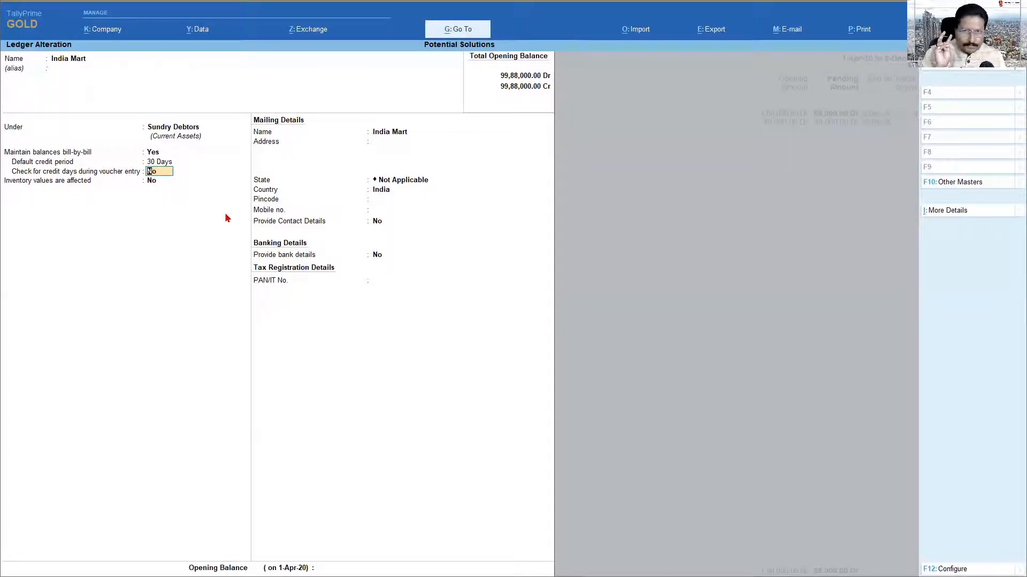
Show more configurations for the ledger master, set Provide Credit Limits to Yes, and accept the configuration
key("F12")
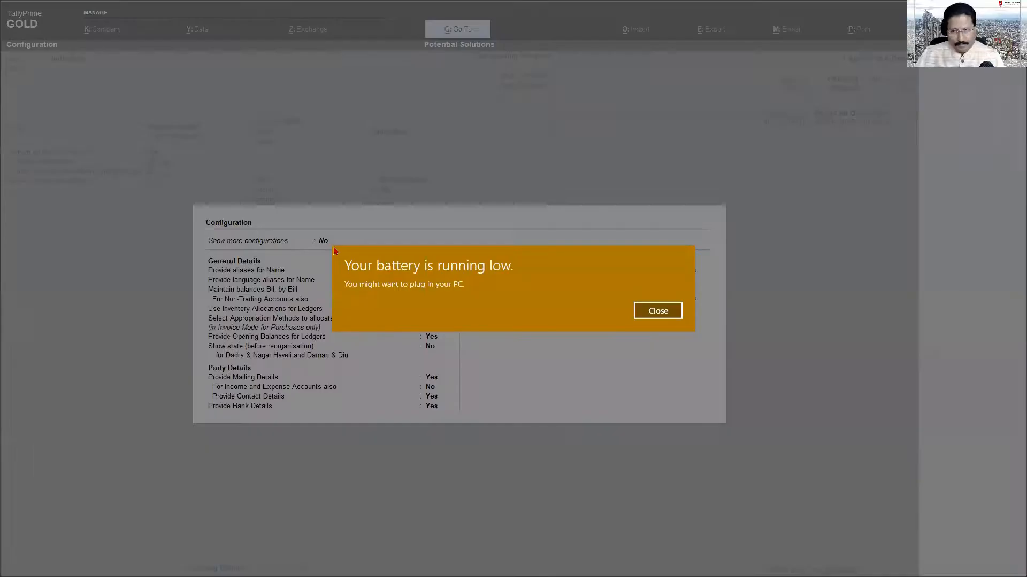
left_click(657, 310)
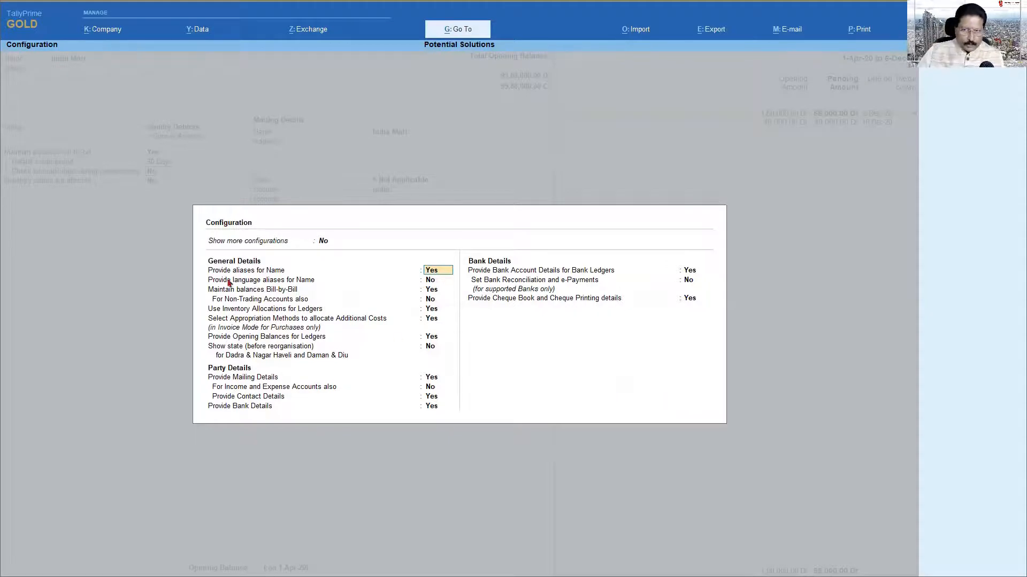
left_click(324, 244)
type("y")
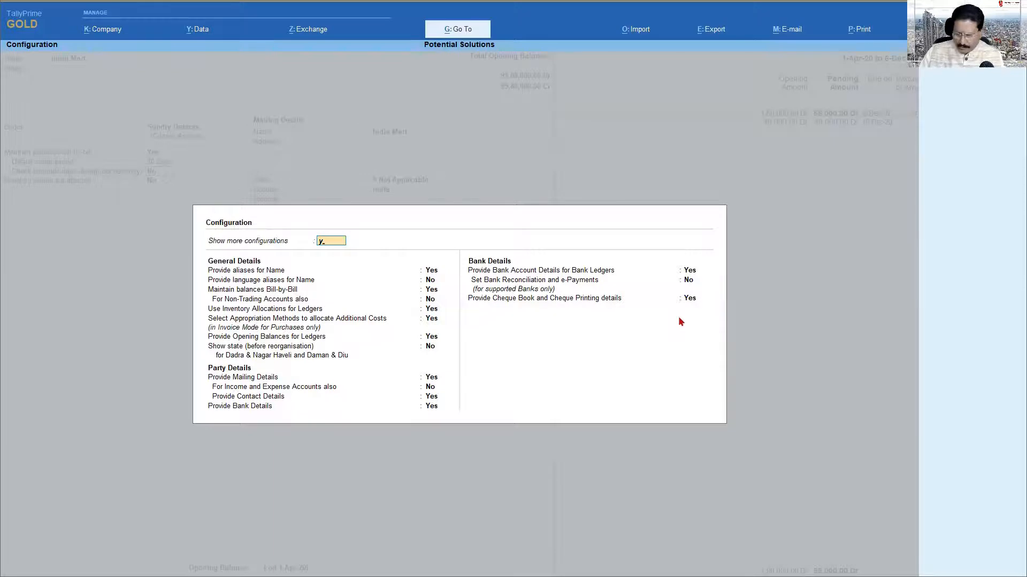
key("Return")
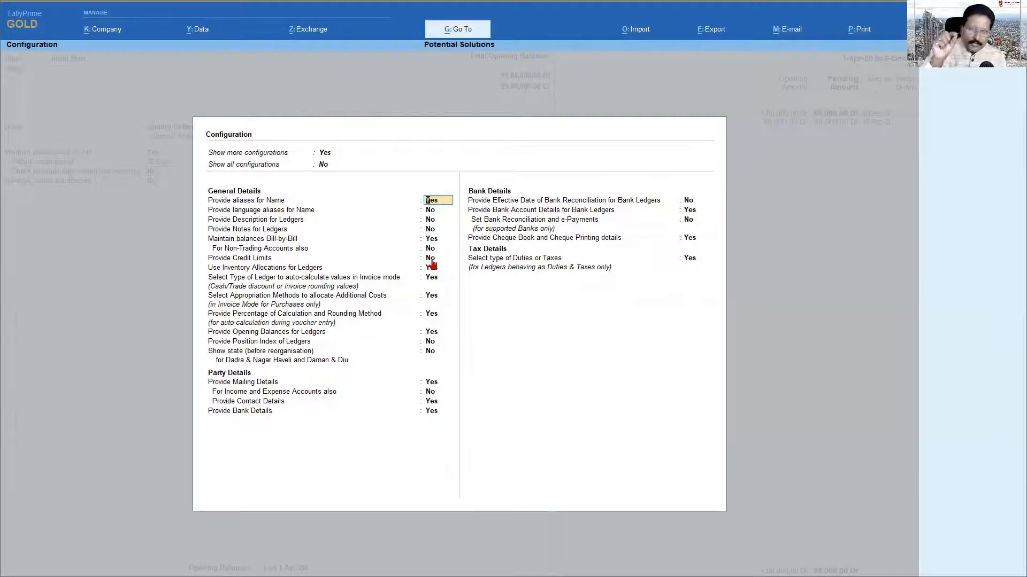
left_click(433, 259)
type("y")
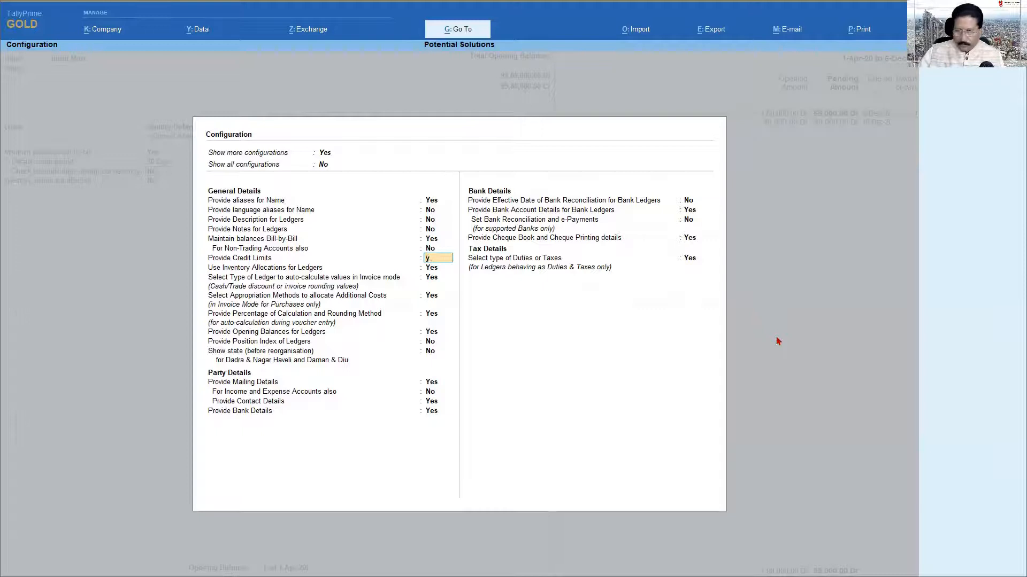
key("Return")
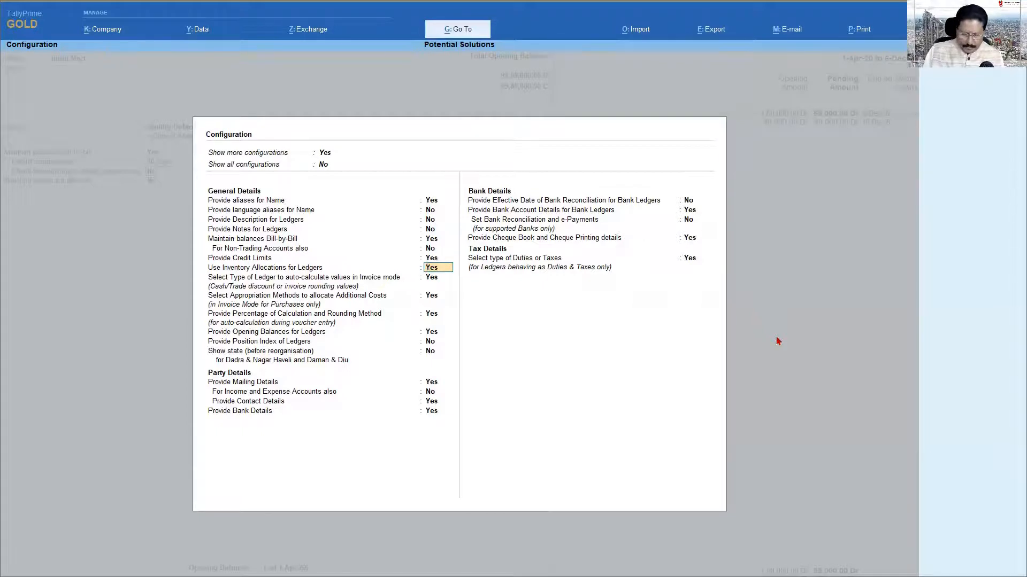
key("ctrl+a")
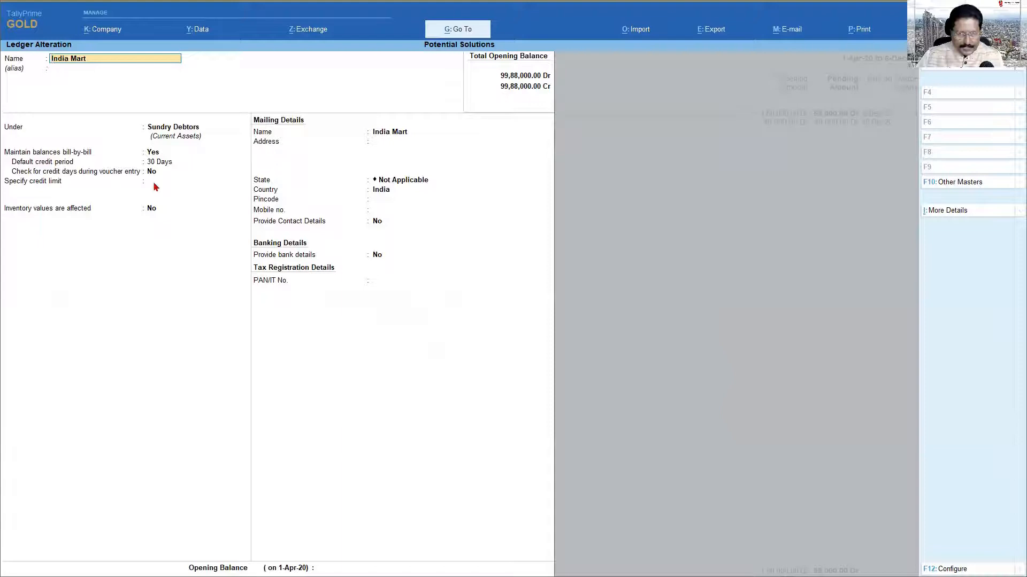
Enable checking for credit days during voucher entry in the India Mart ledger
left_click(167, 162)
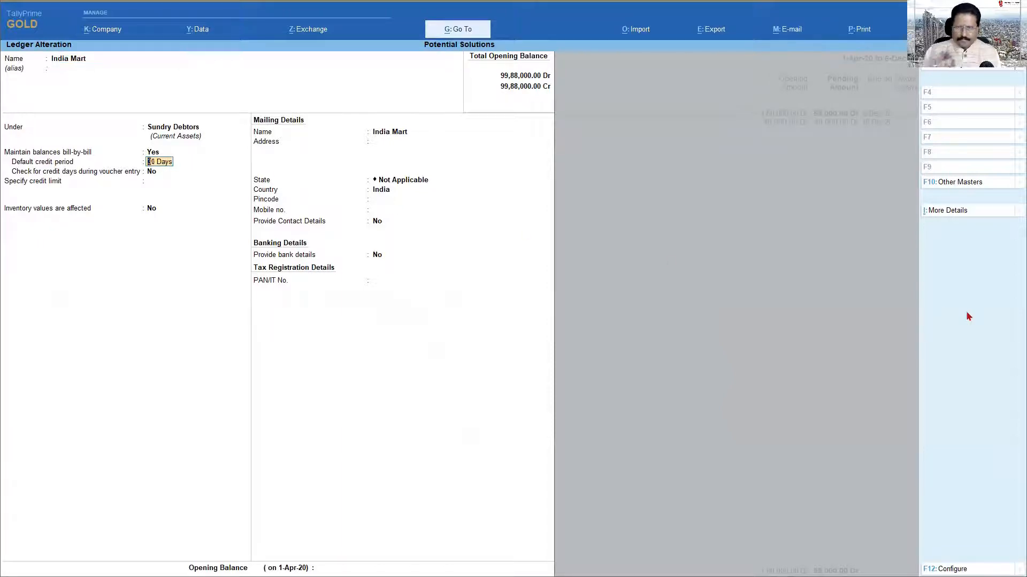
key("Return")
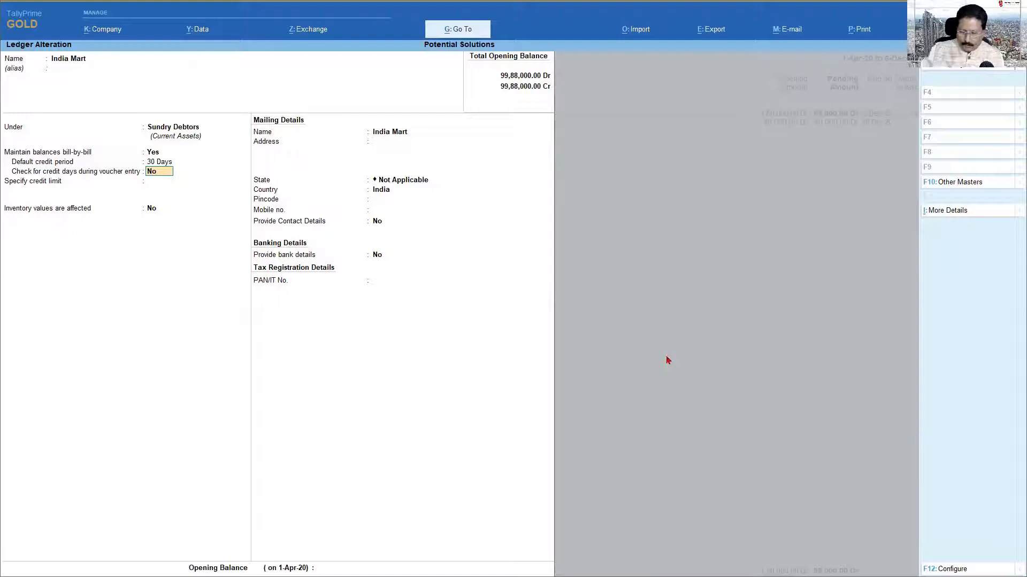
type("y")
key("Return")
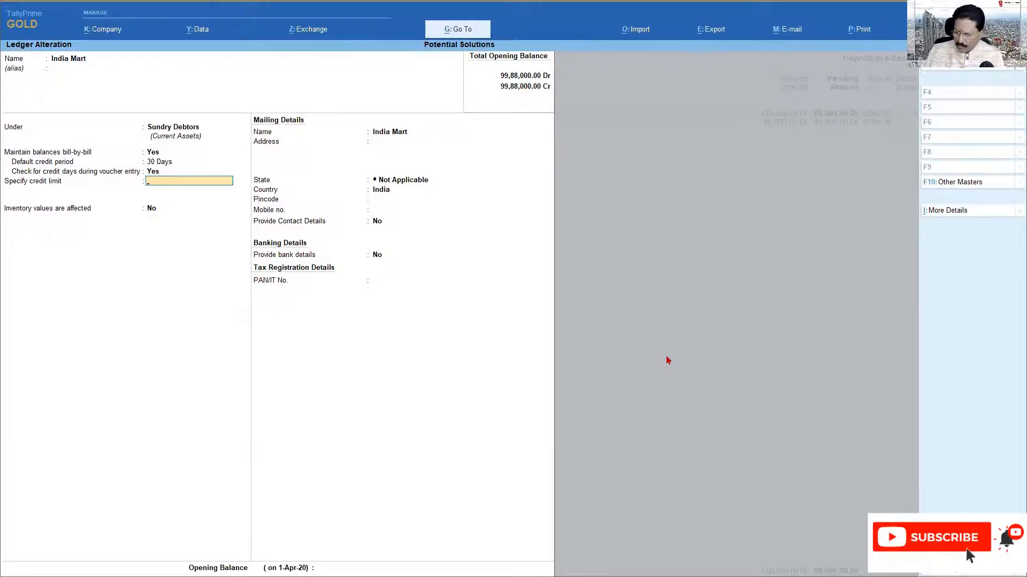
Specify a credit limit of 200000 for India Mart, allow overriding it using post-dated transactions, and save the ledger
type("200000")
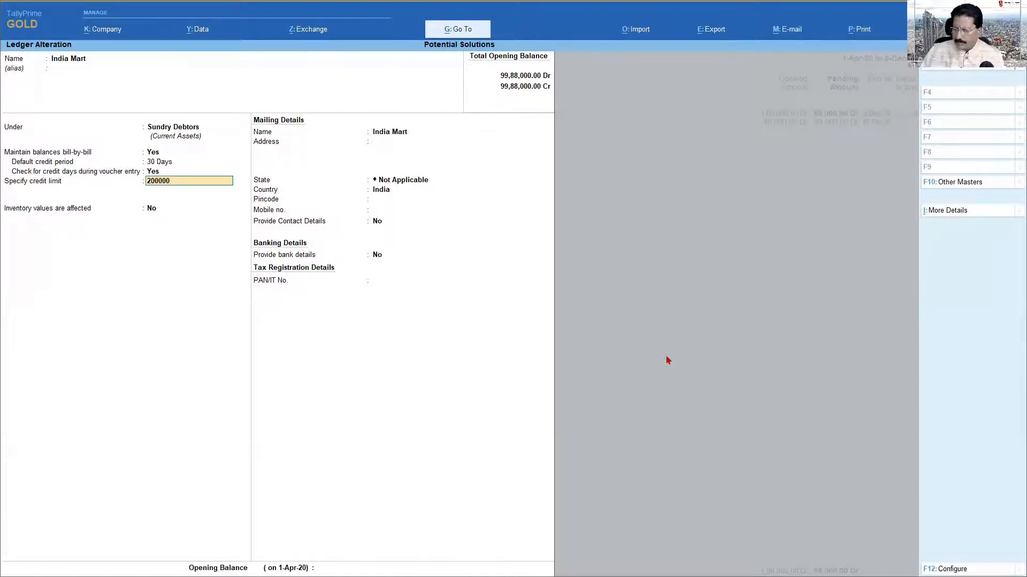
key("Return")
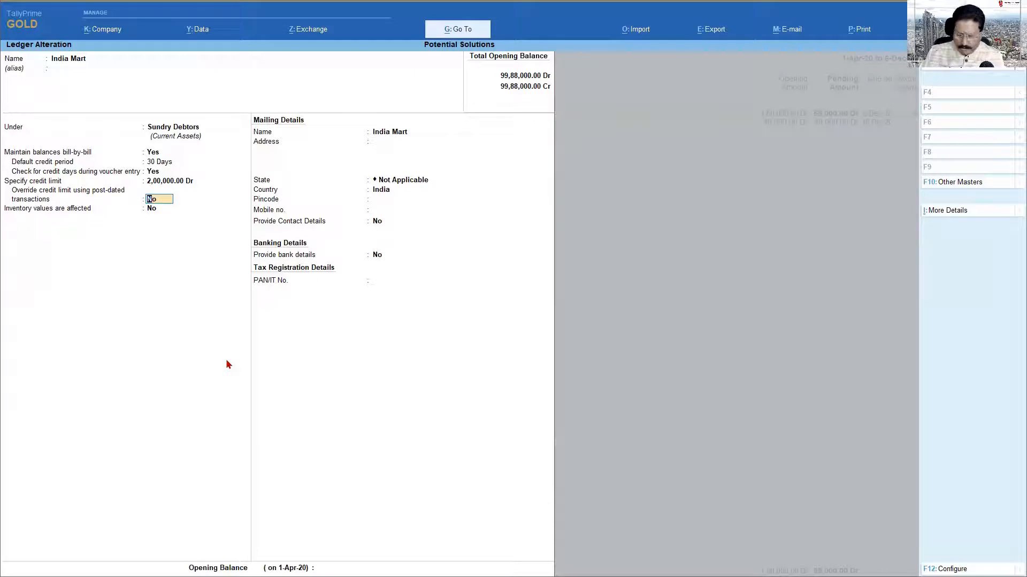
type("y")
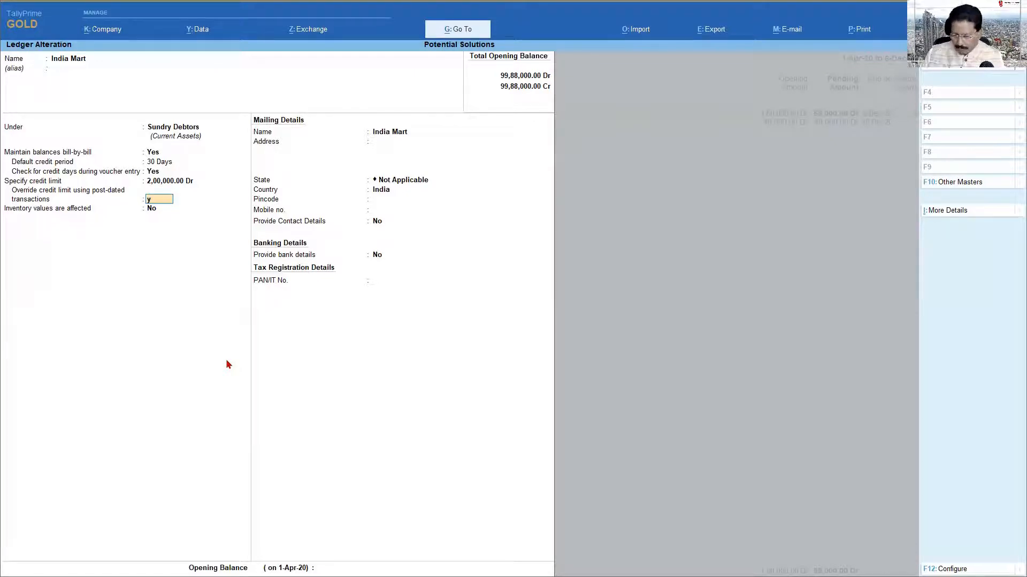
key("Return")
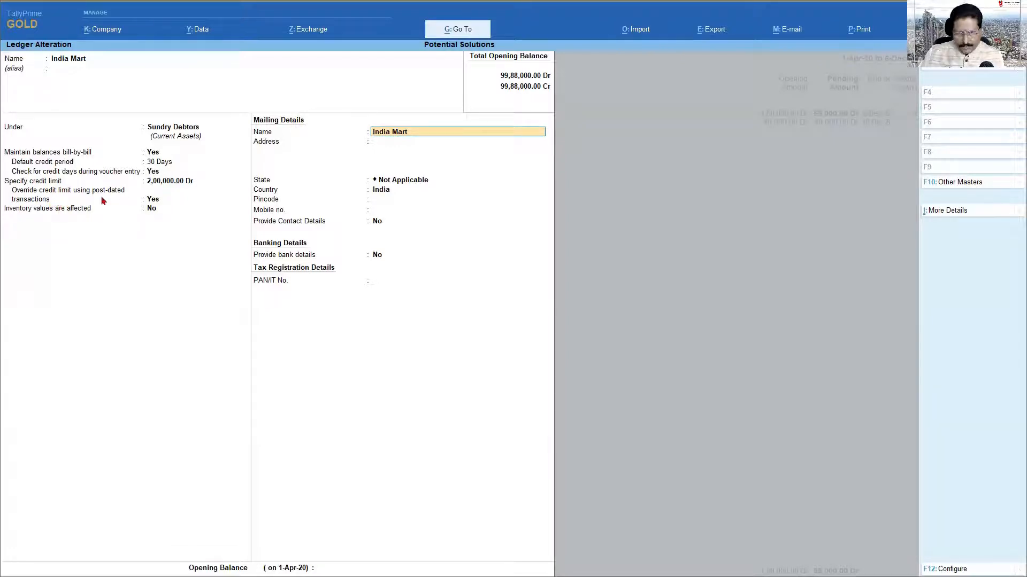
key("ctrl")
key("ctrl+a")
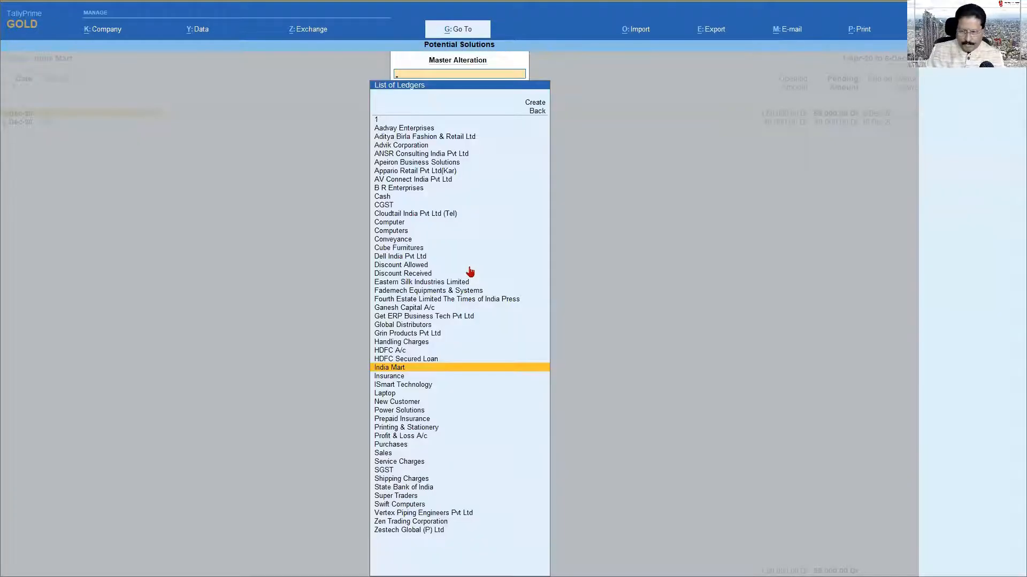
key("Escape")
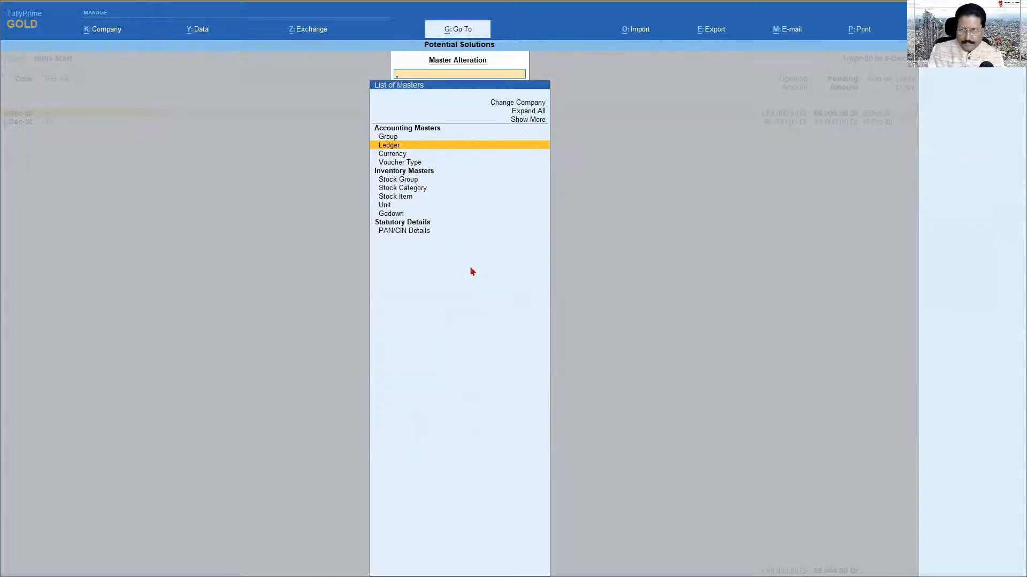
Leave the ledger alteration and outstanding bills report for the Gateway of Tally, and open accounting voucher entry
key("Escape")
key("Escape")
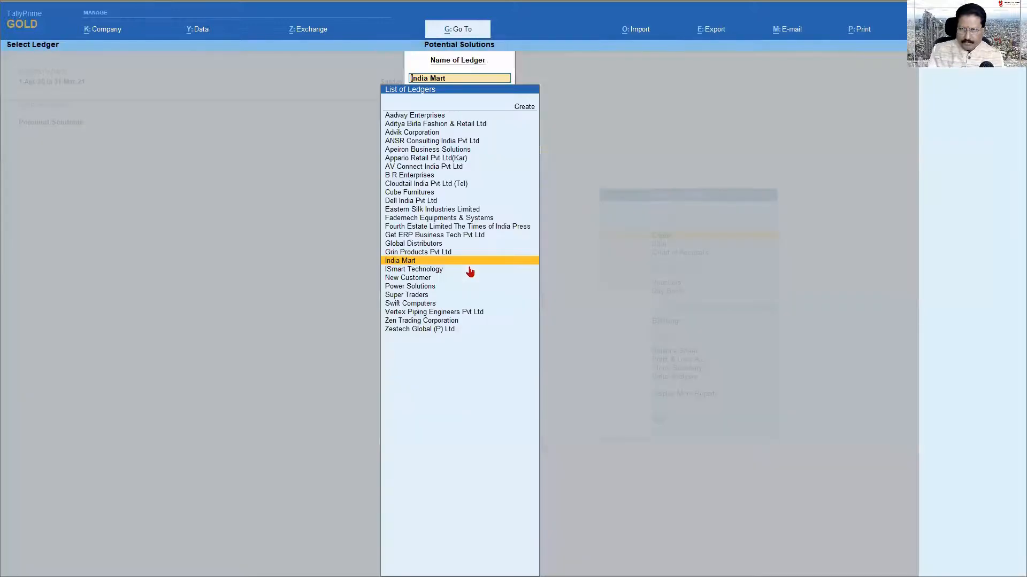
key("Escape")
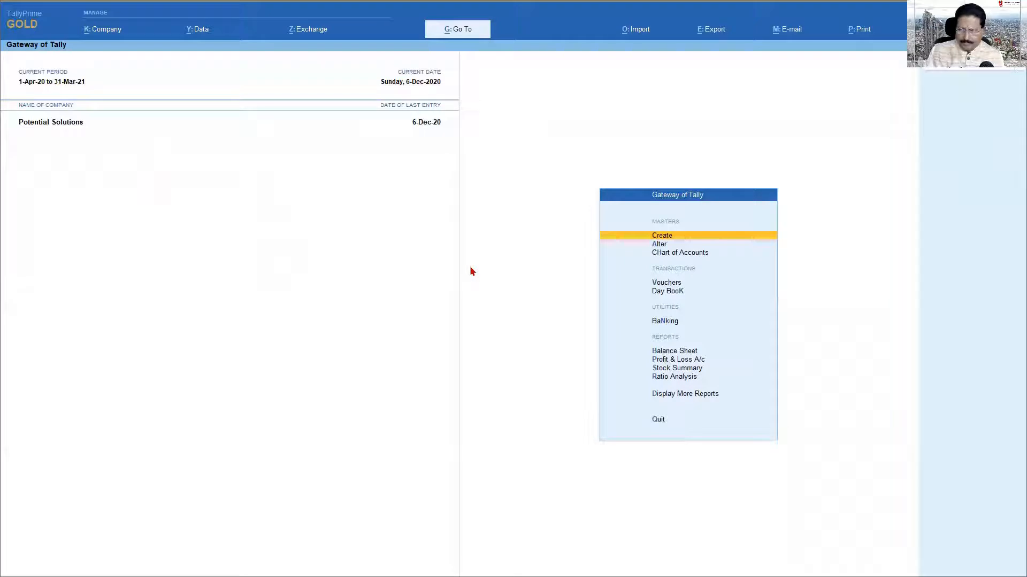
key("Down")
key("Down")
key("Down")
key("Down")
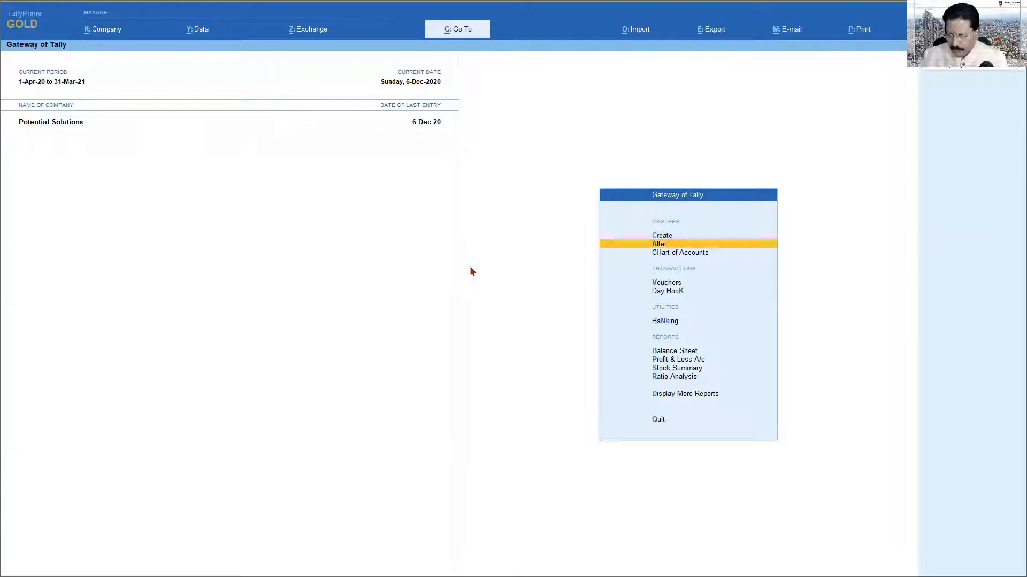
key("Up")
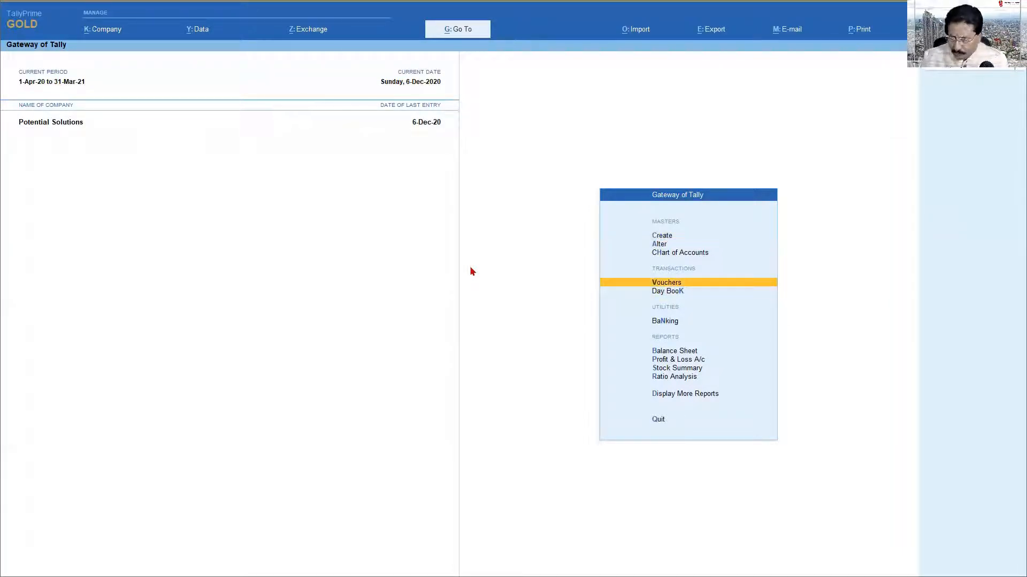
key("Return")
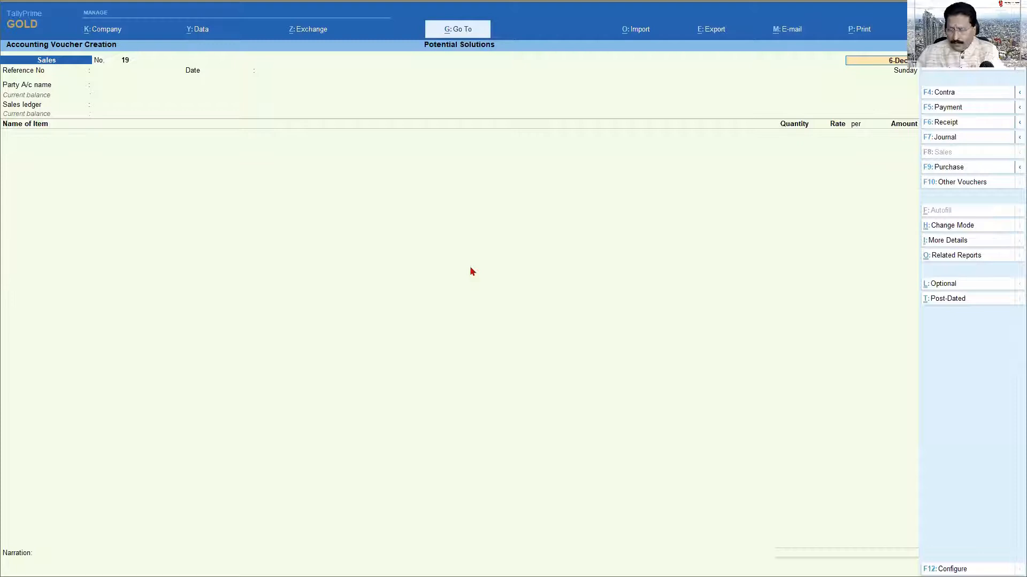
Set the sales voucher date to 1-1 and leave the reference number and reference date blank
key("F2")
type("1-1")
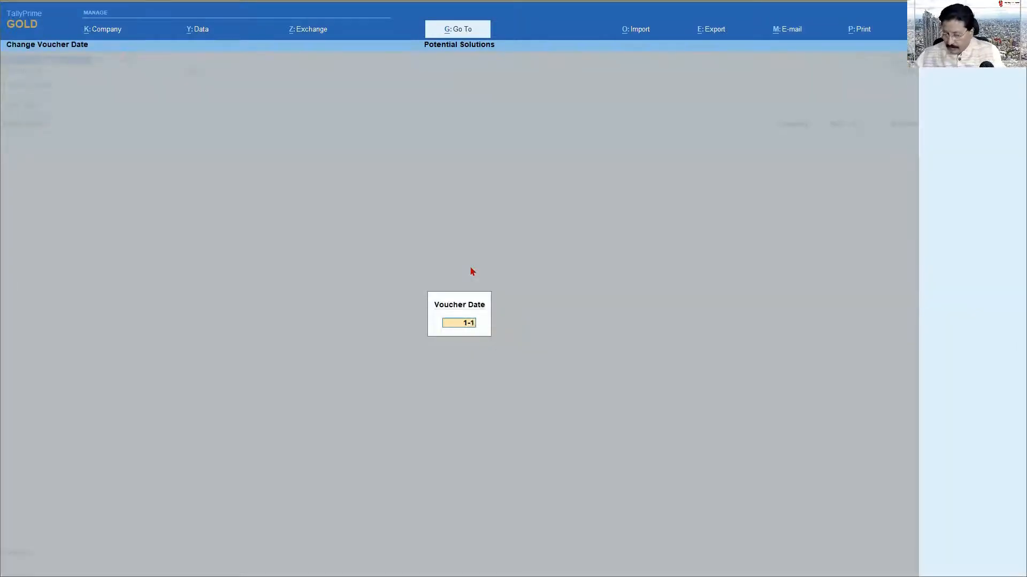
key("Return")
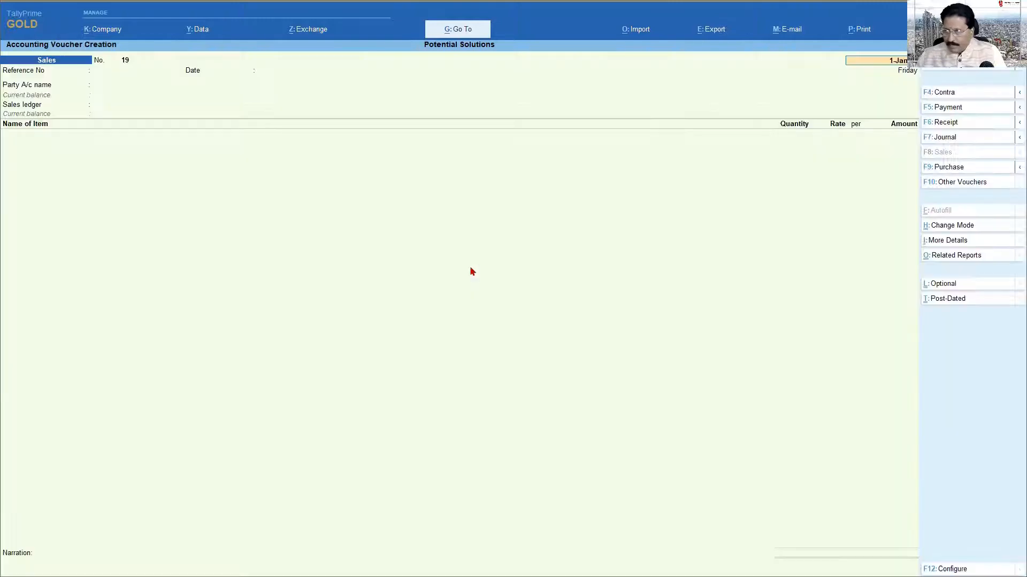
key("Return")
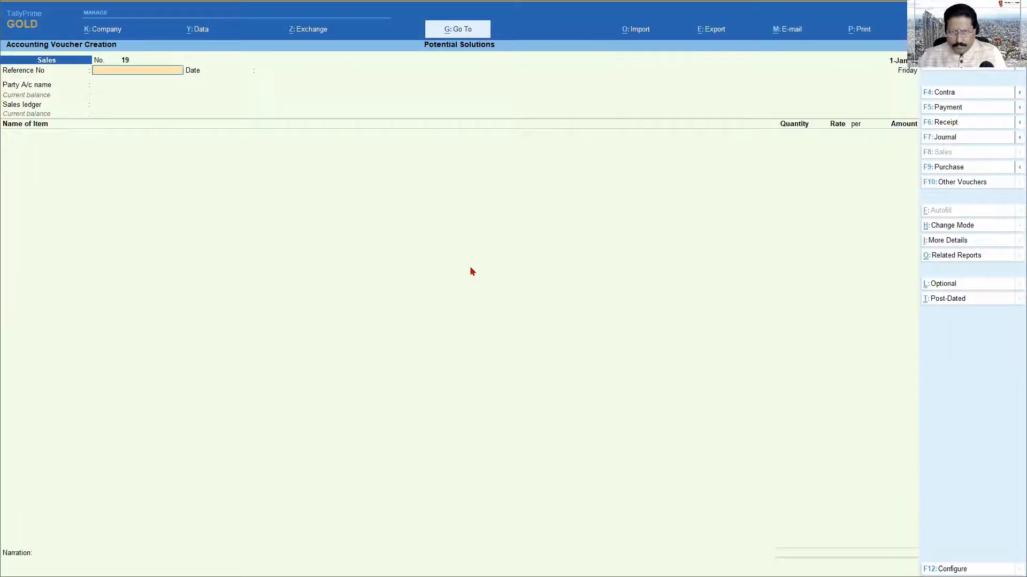
key("Return")
key("Return")
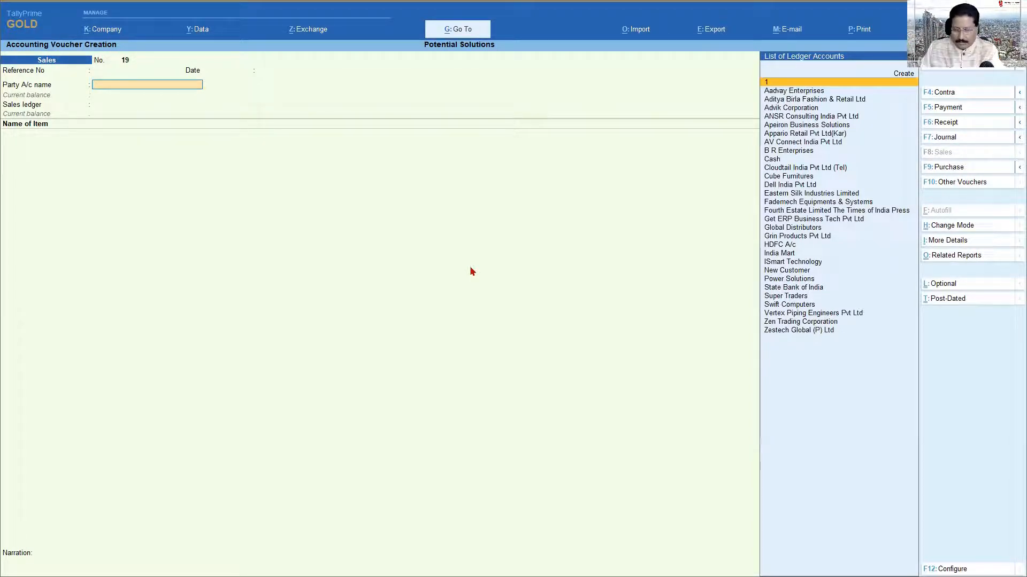
Choose India Mart as the voucher's party account, dismiss the overdue warning, and back out of the dispatch details
type("India Mart")
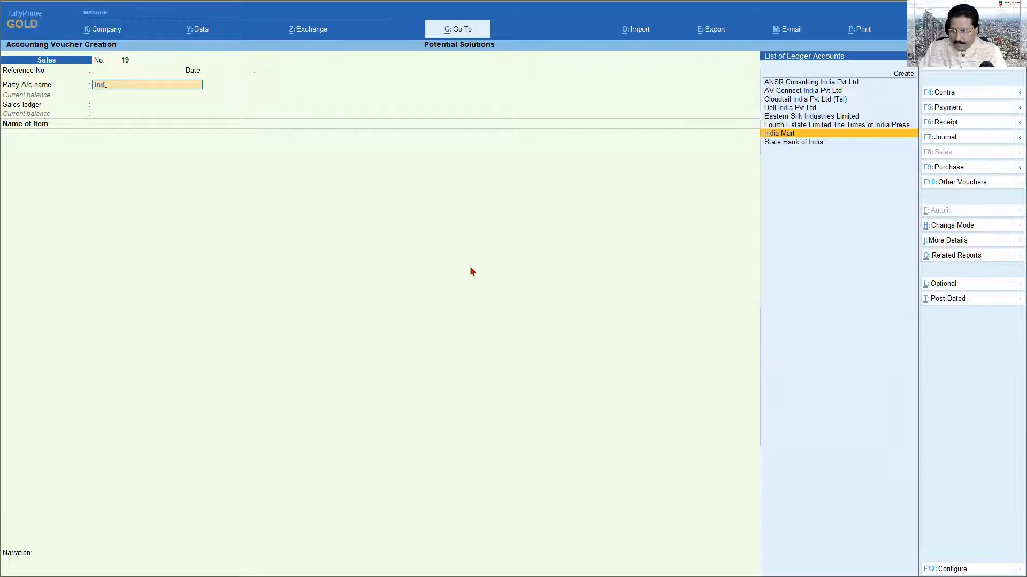
key("Return")
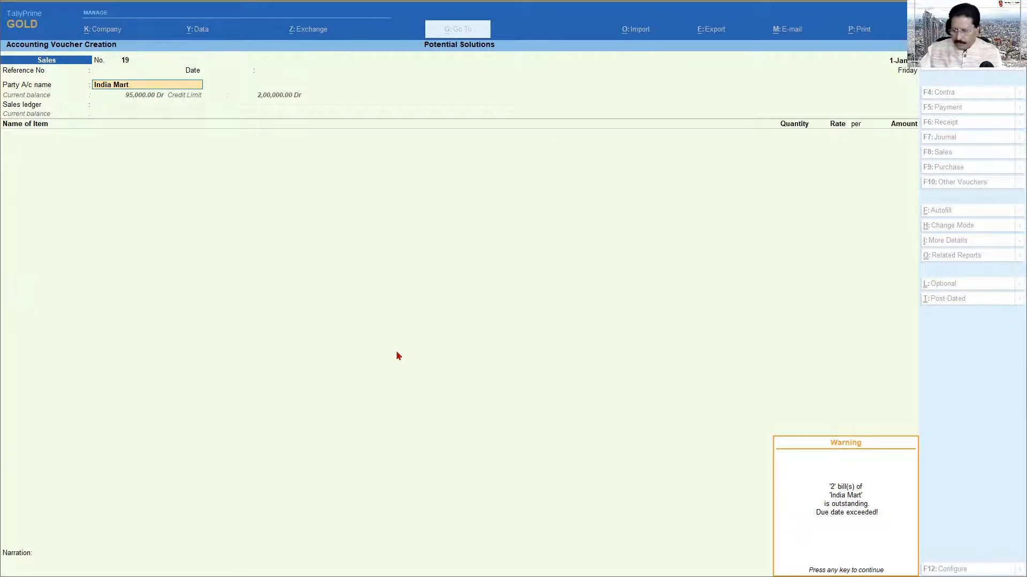
key("Return")
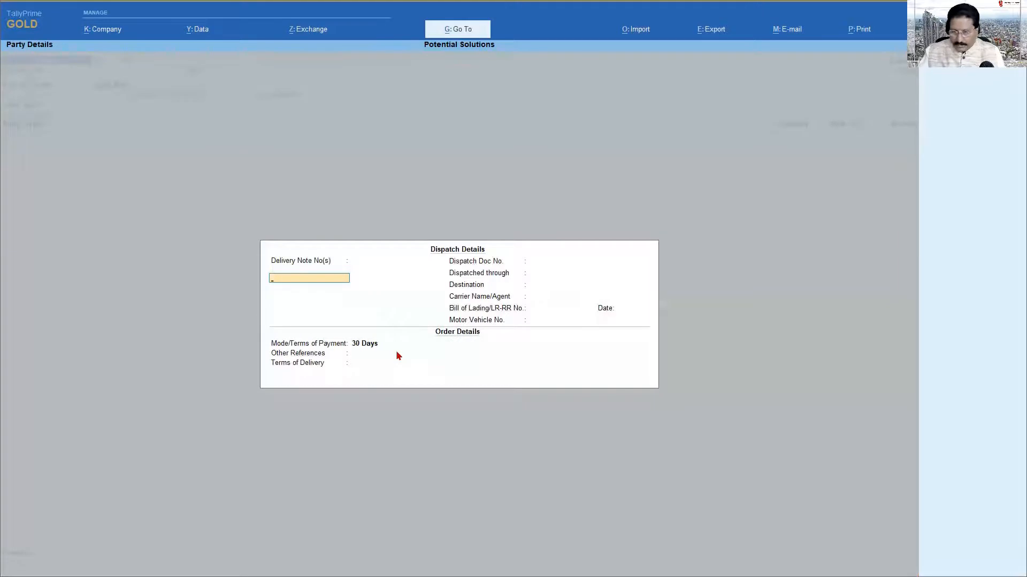
key("Escape")
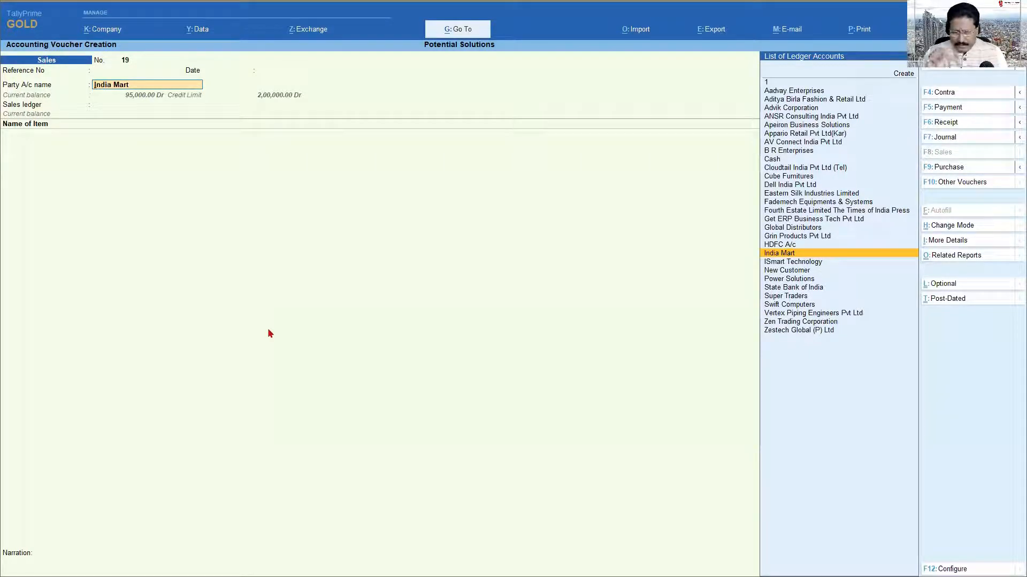
Open the India Mart ledger from the voucher to check its credit period and credit limit settings, and accept it
key("ctrl")
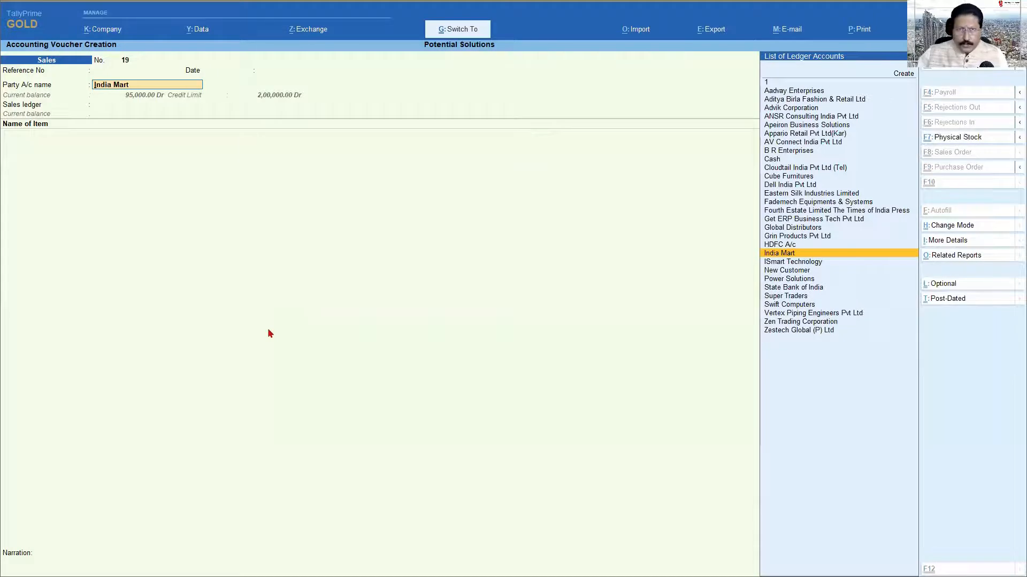
key("ctrl+Return")
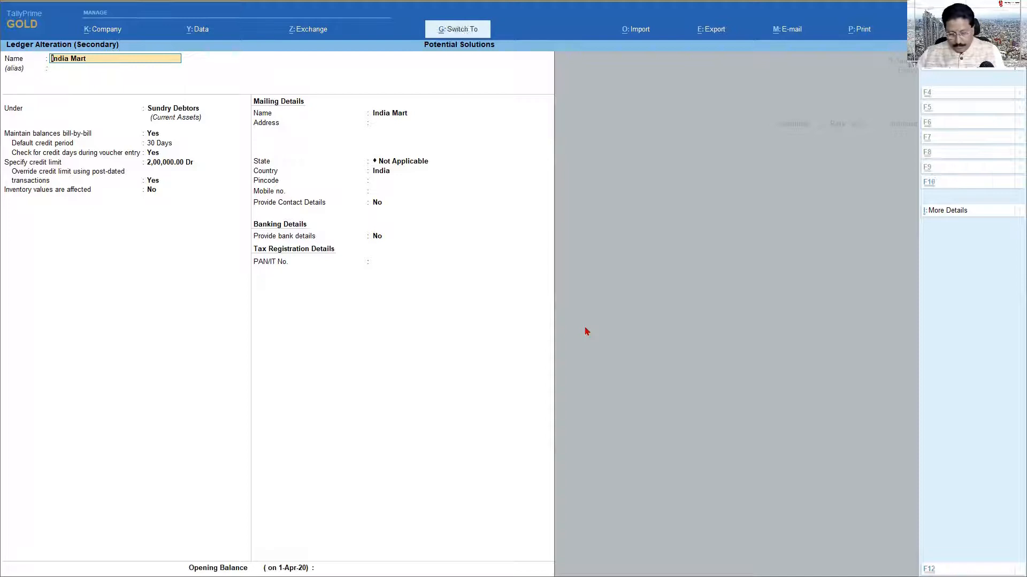
key("ctrl+a")
Accept the dispatch and party details for India Mart, and quit the sales voucher without saving it
key("ctrl+a")
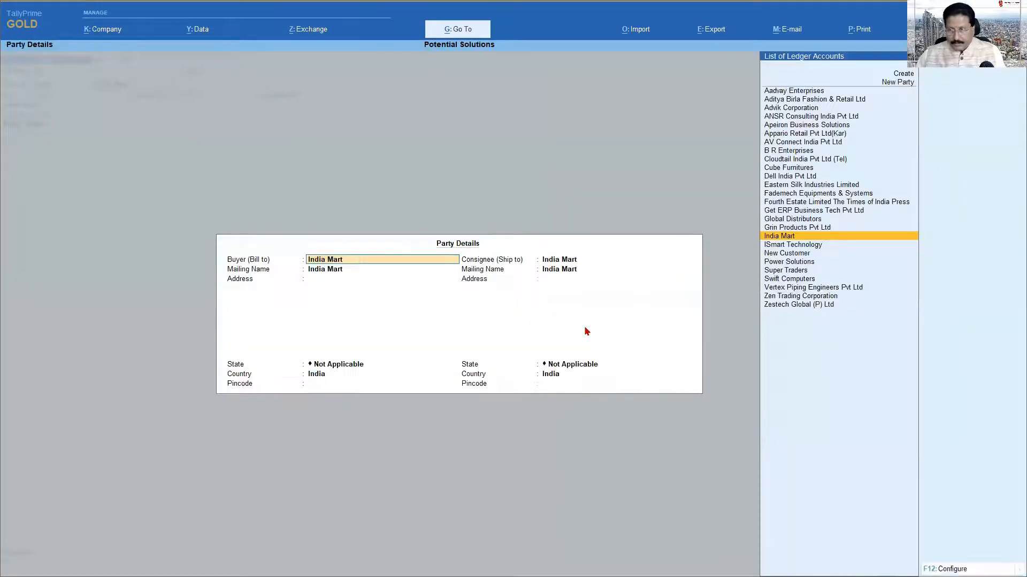
key("ctrl+a")
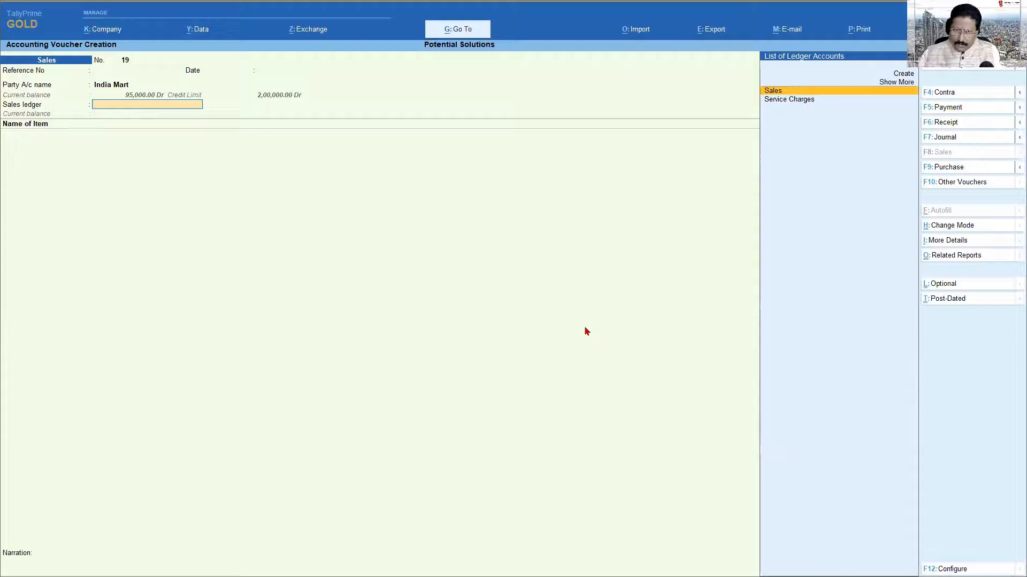
key("Escape")
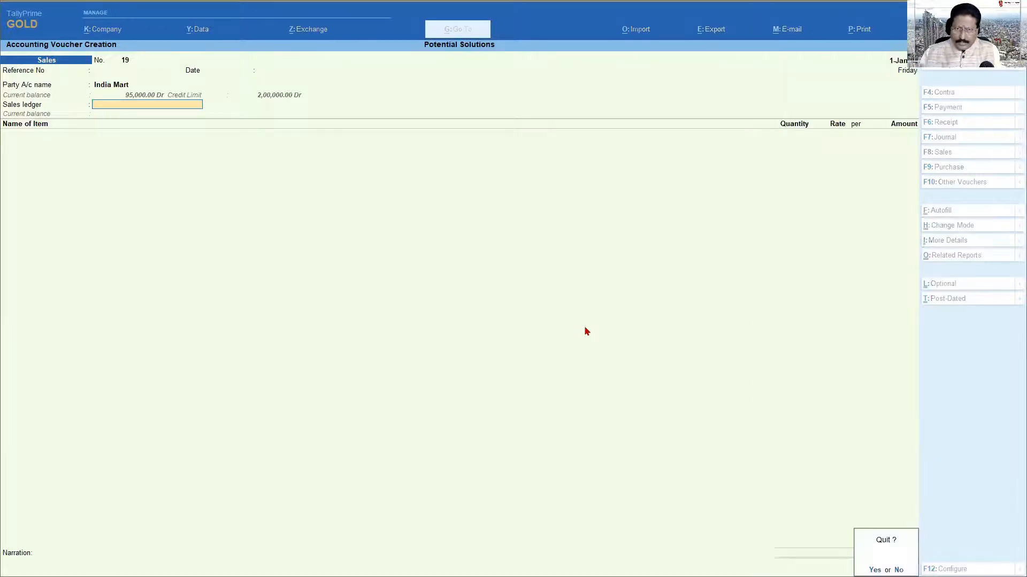
key("y")
key("Return")
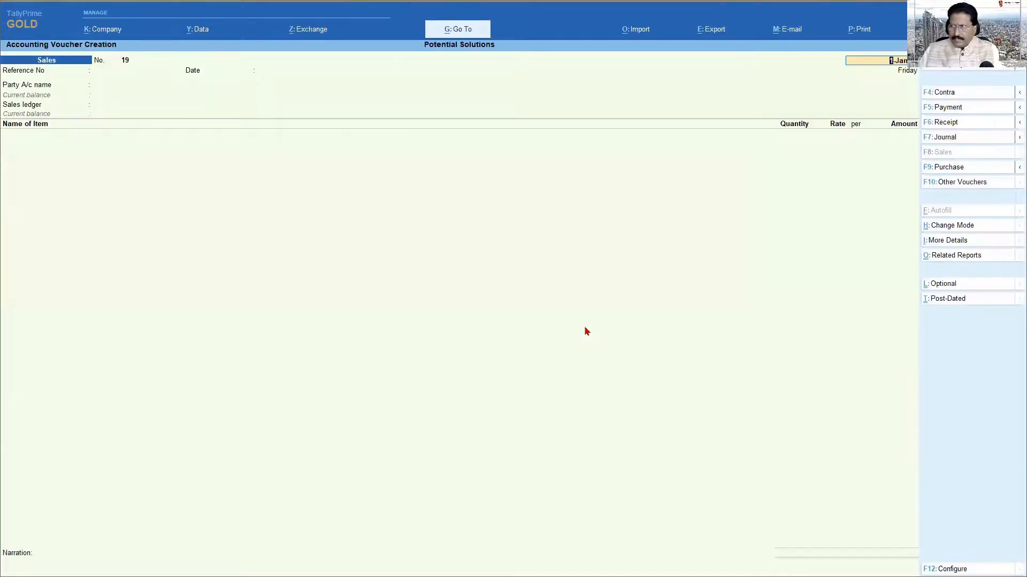
Choose India Mart as the party account of the new sales voucher and accept its dispatch and party details
key("Return")
key("Return")
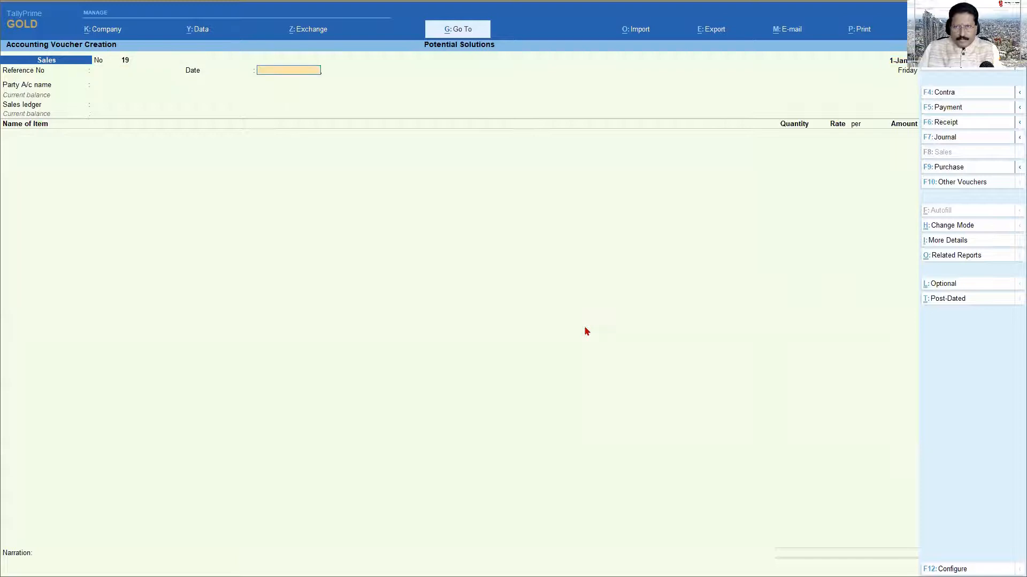
key("Return")
type("Ind")
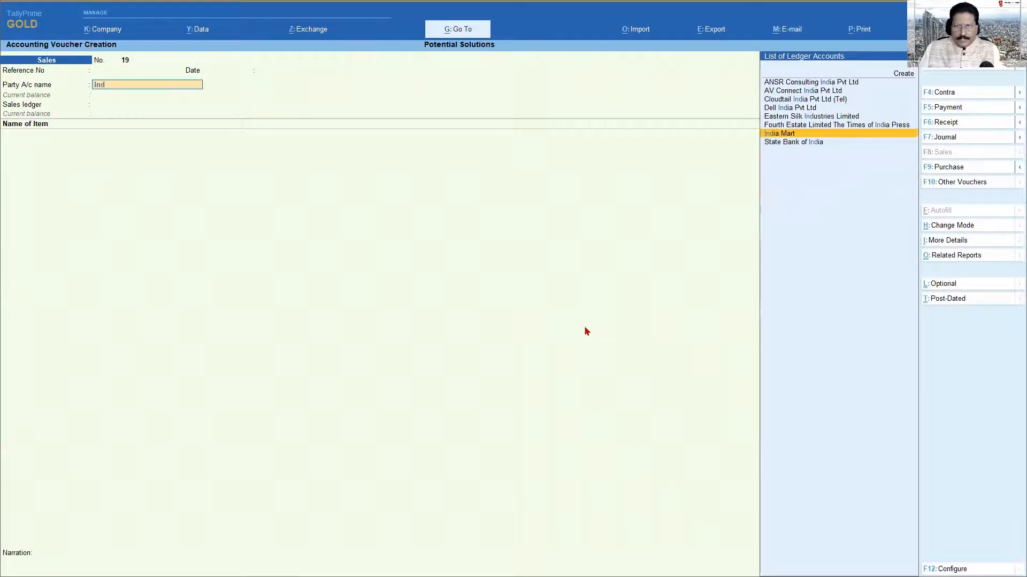
key("Return")
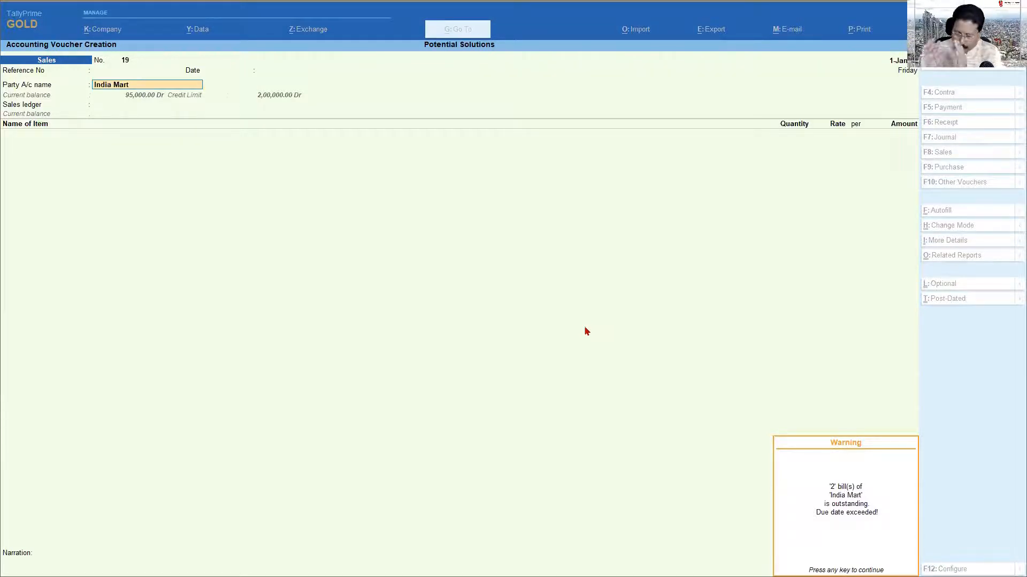
key("Return")
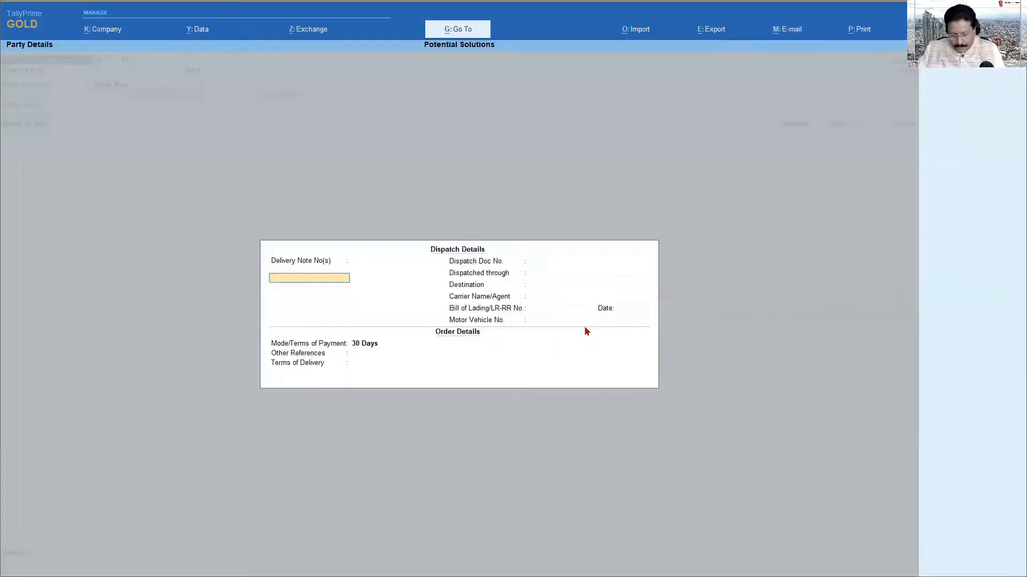
key("ctrl+a")
key("ctrl+a")
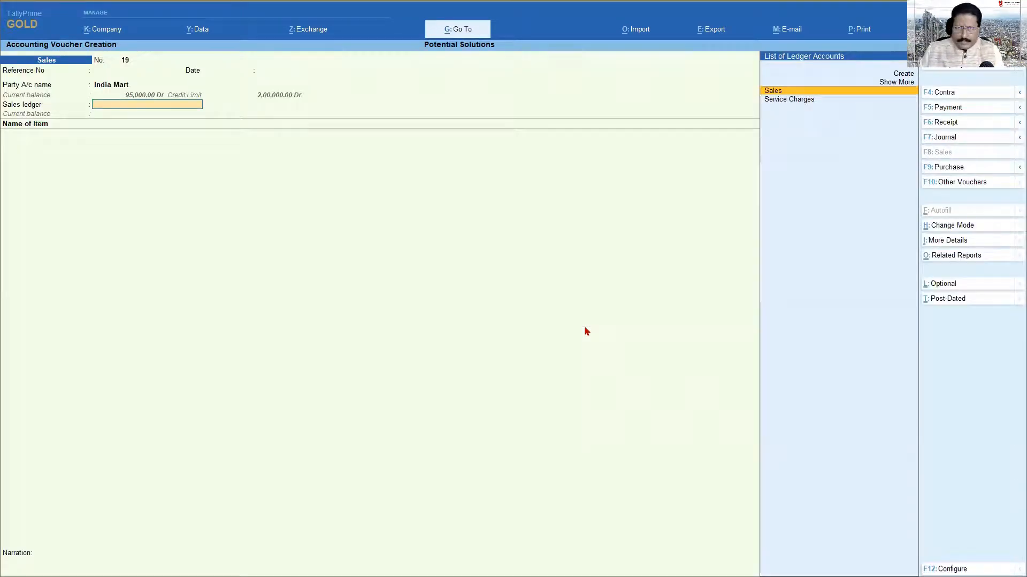
Select Sales as the sales ledger and add Dell Laptop - I7 with a quantity of 3
key("Return")
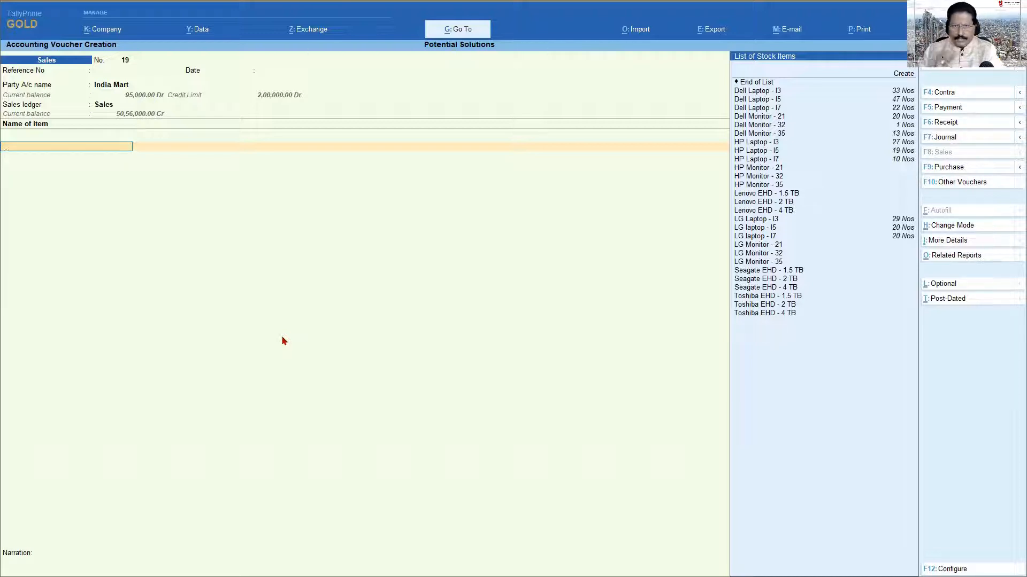
key("Down")
key("Down")
key("Down")
key("Down")
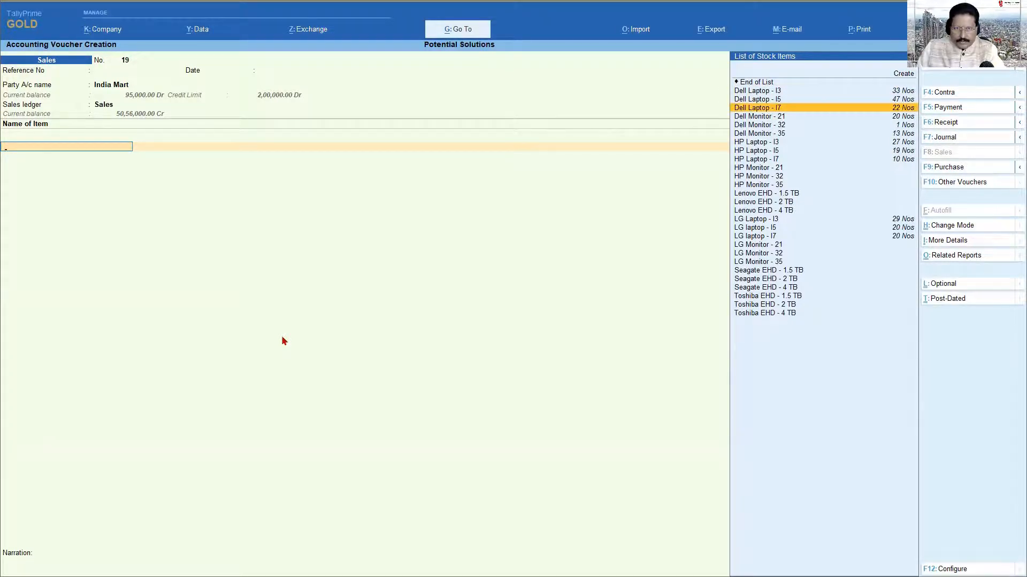
key("Return")
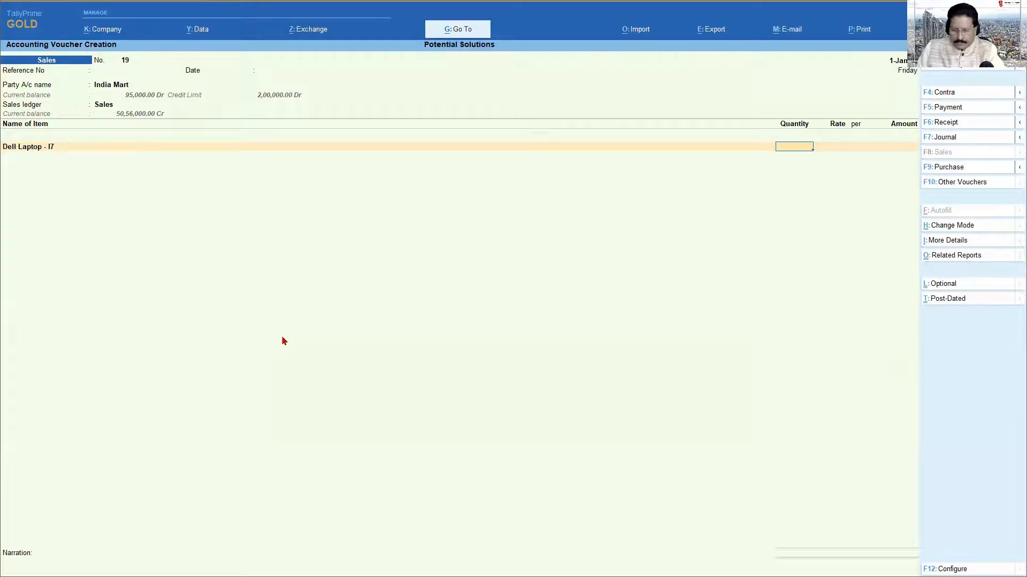
type("3")
key("Return")
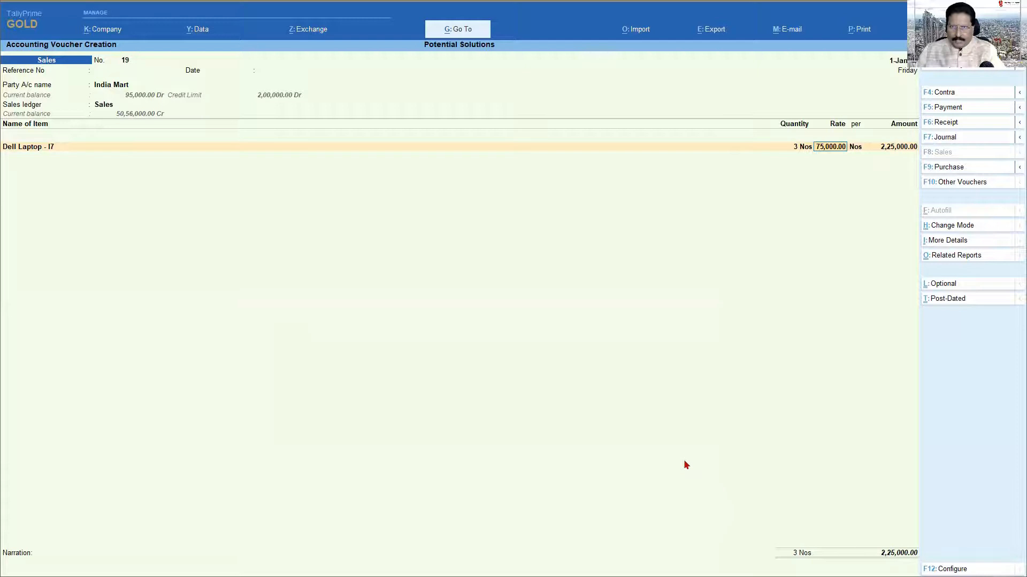
Change the Dell Laptop - I7 quantity to 2 and accept the rate of 75,000 per Nos
key("BackSpace")
type("2")
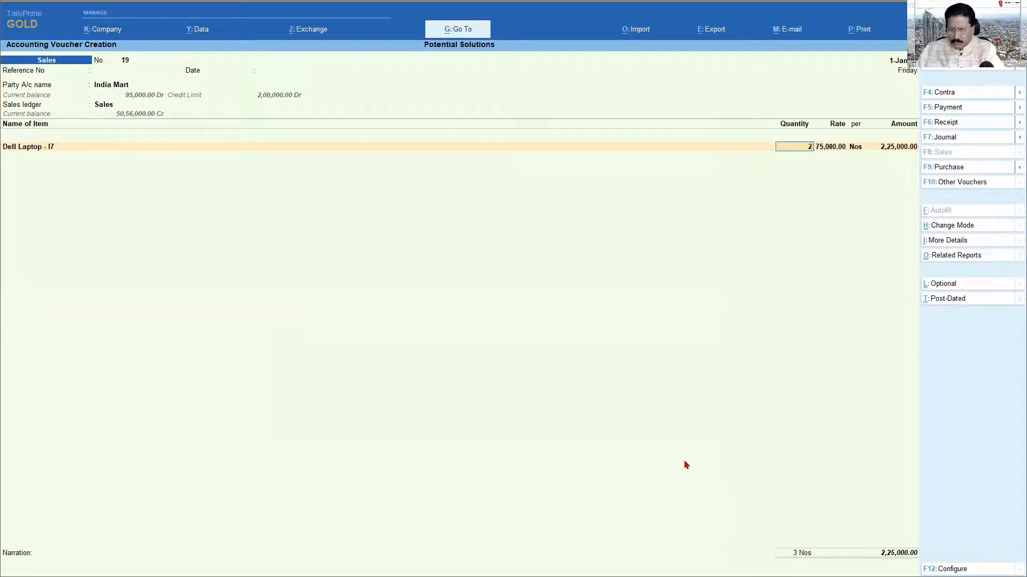
key("Return")
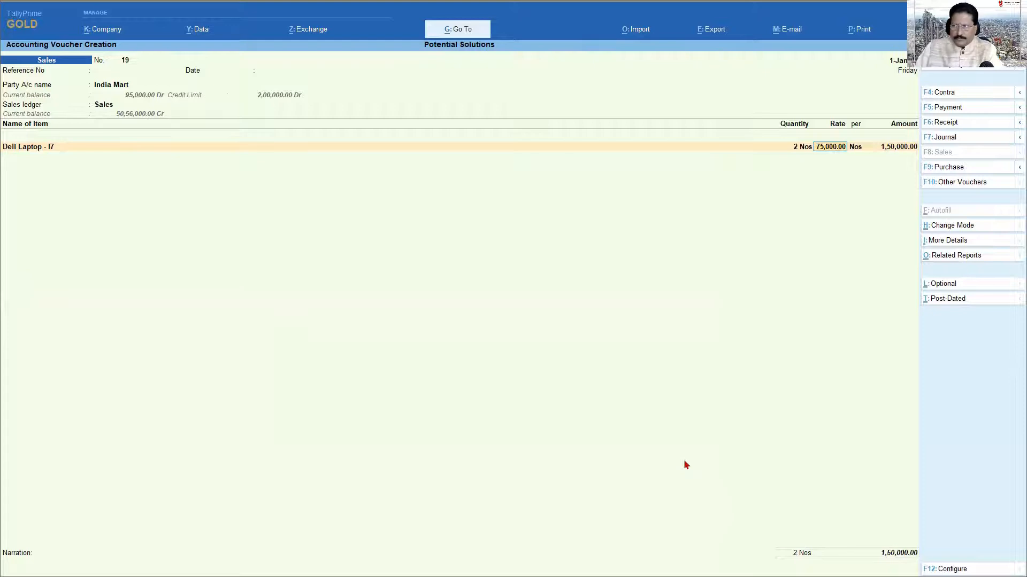
key("Return")
key("Return")
key("Return")
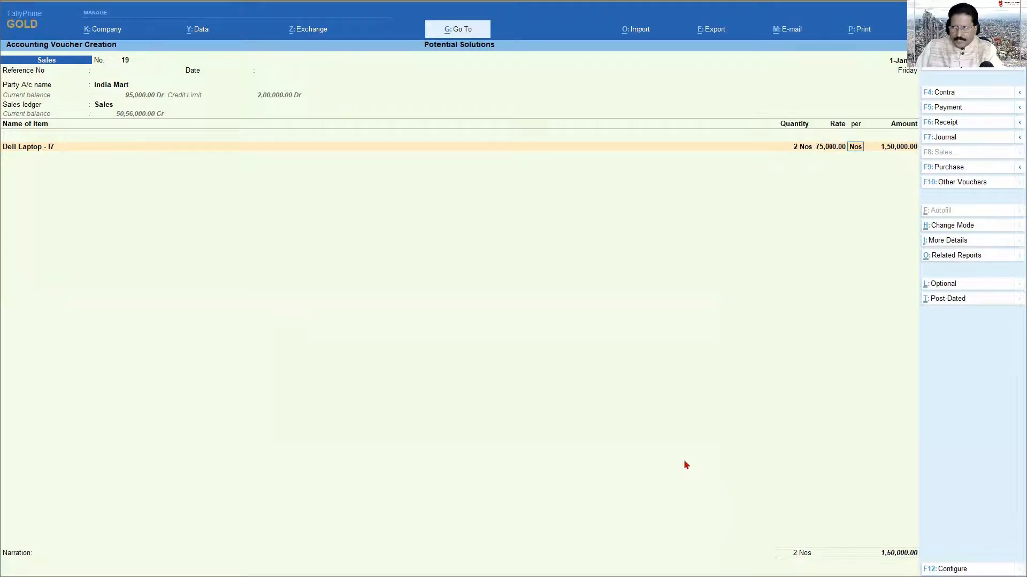
key("Return")
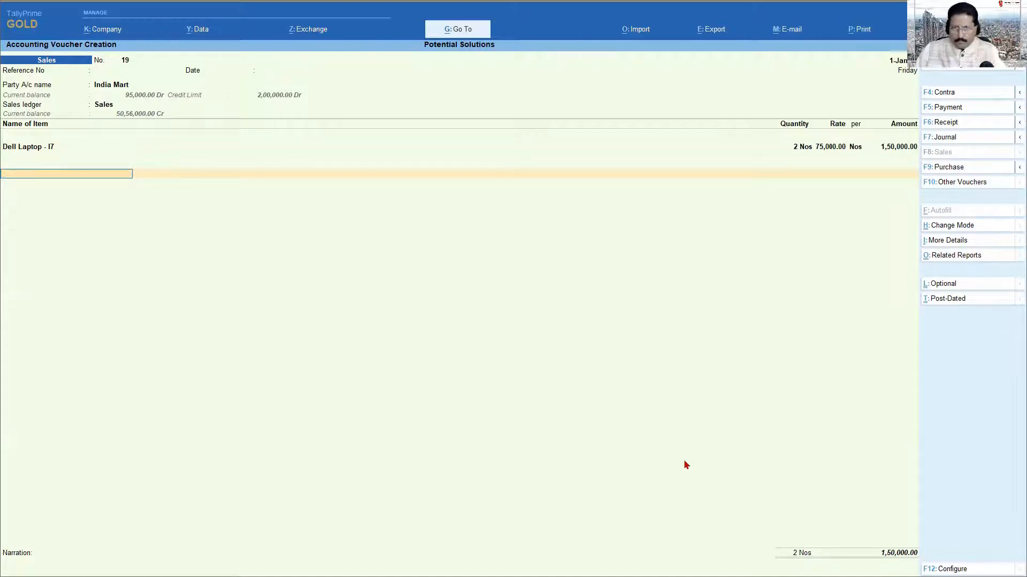
End the item list and allocate the India Mart bill as New Ref 19 in the bill-wise details
key("Return")
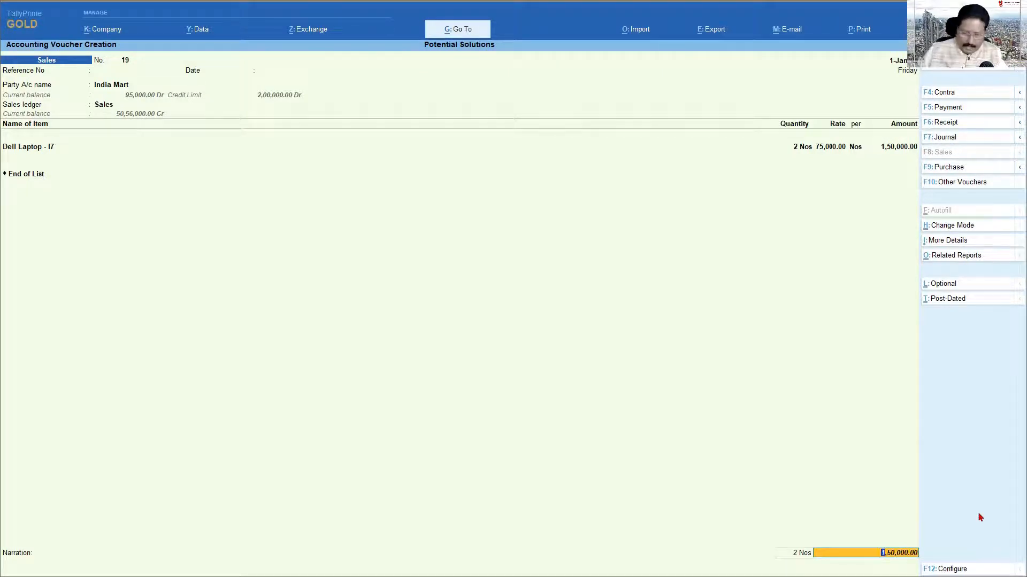
key("Return")
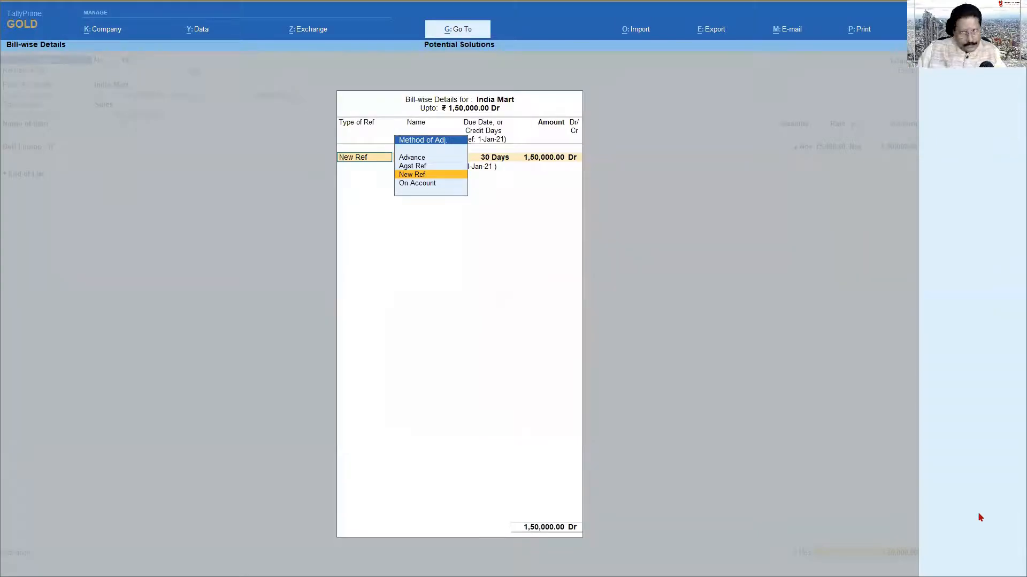
key("Return")
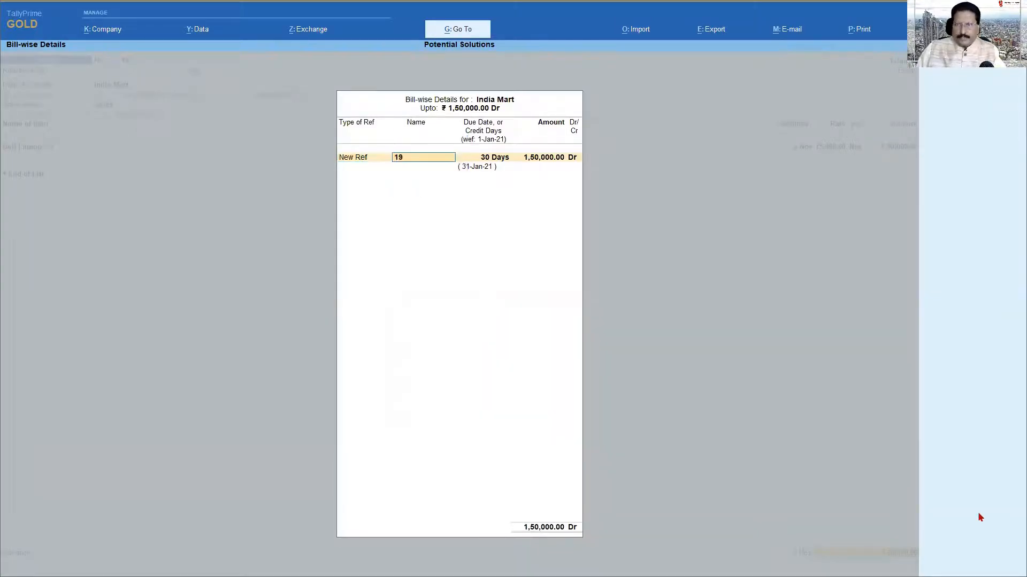
key("Return")
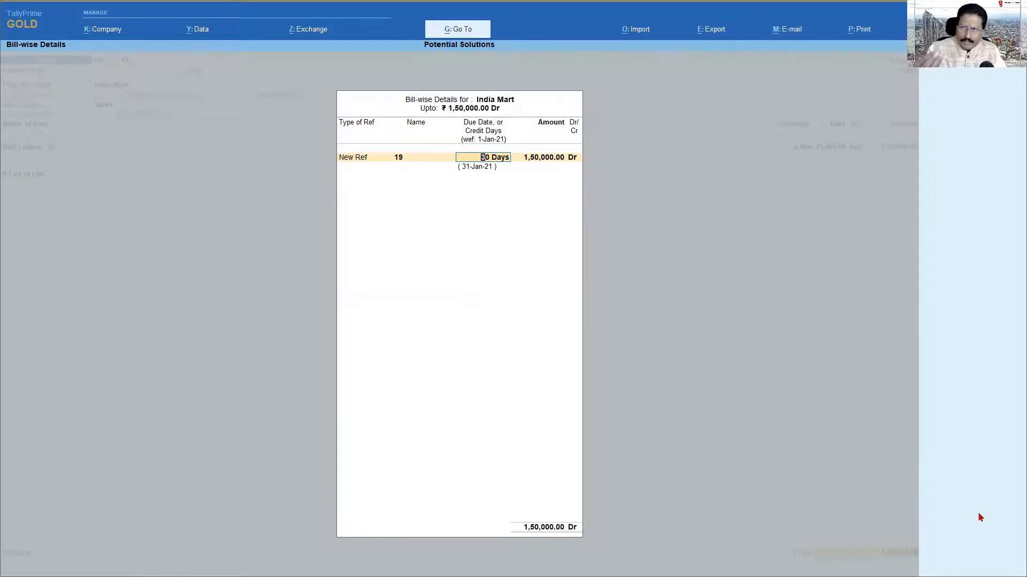
Try to change the credit period of New Ref 19 to 15 days, and back out to the voucher
type("15")
key("BackSpace")
key("BackSpace")
key("BackSpace")
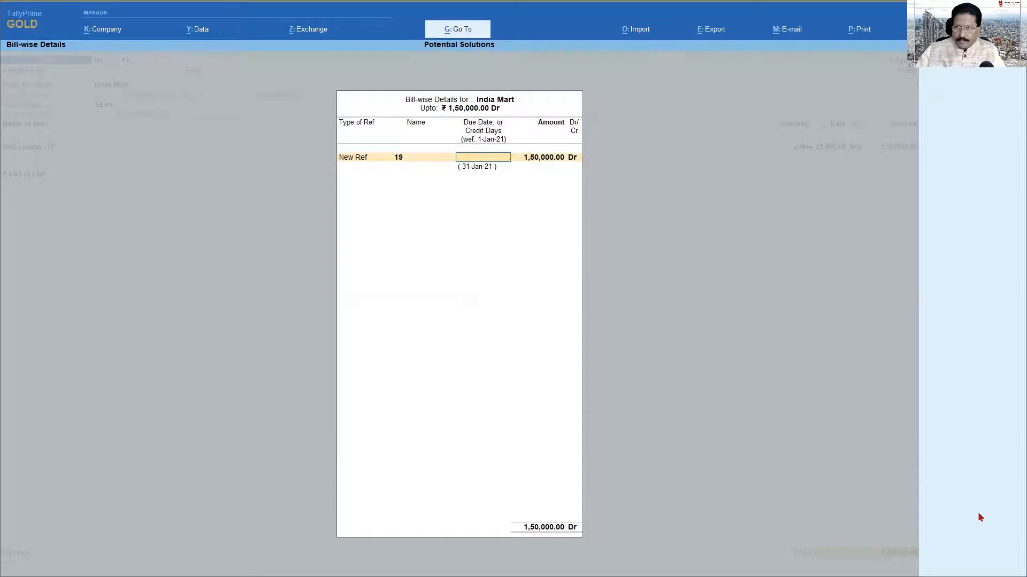
key("Return")
key("BackSpace")
key("Return")
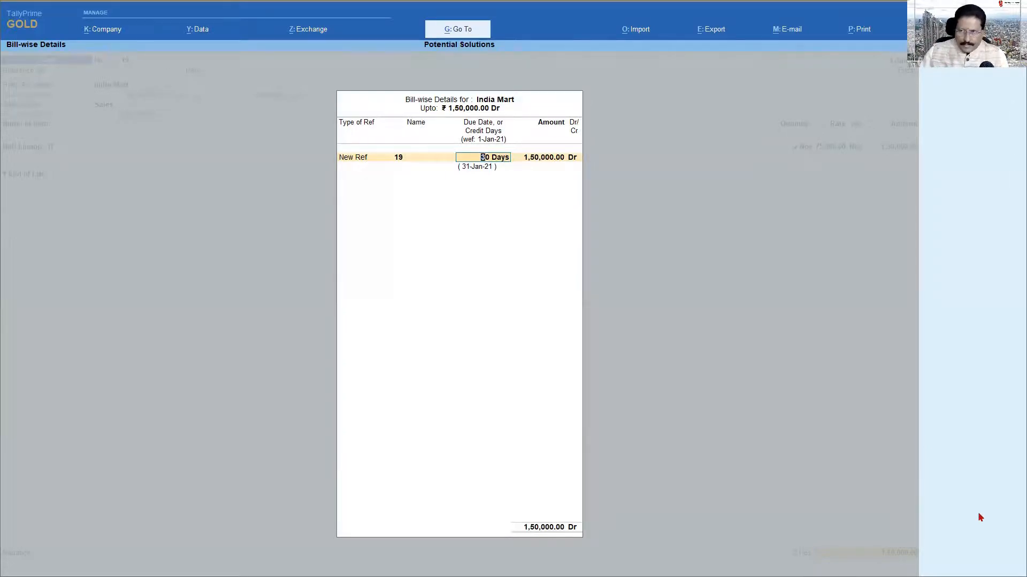
key("BackSpace")
key("BackSpace")
key("BackSpace")
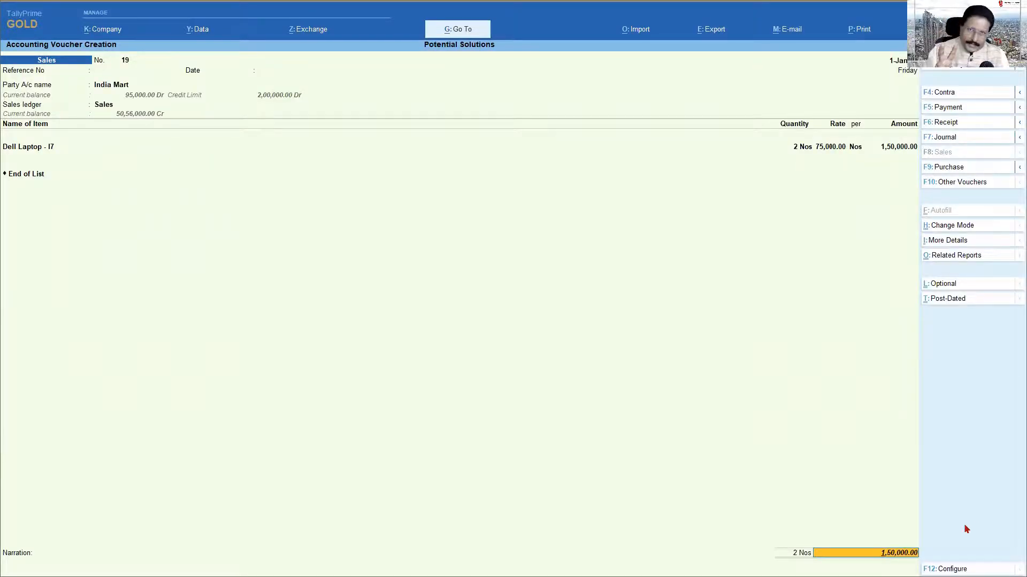
Set Modify all fields during voucher entry to No and save the voucher configuration
key("F12")
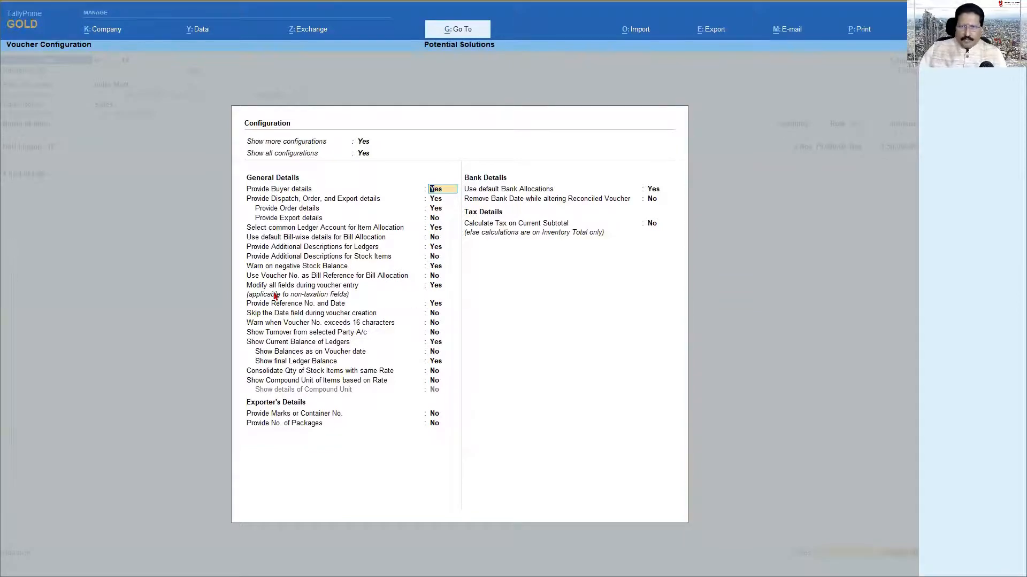
left_click(435, 289)
type("n")
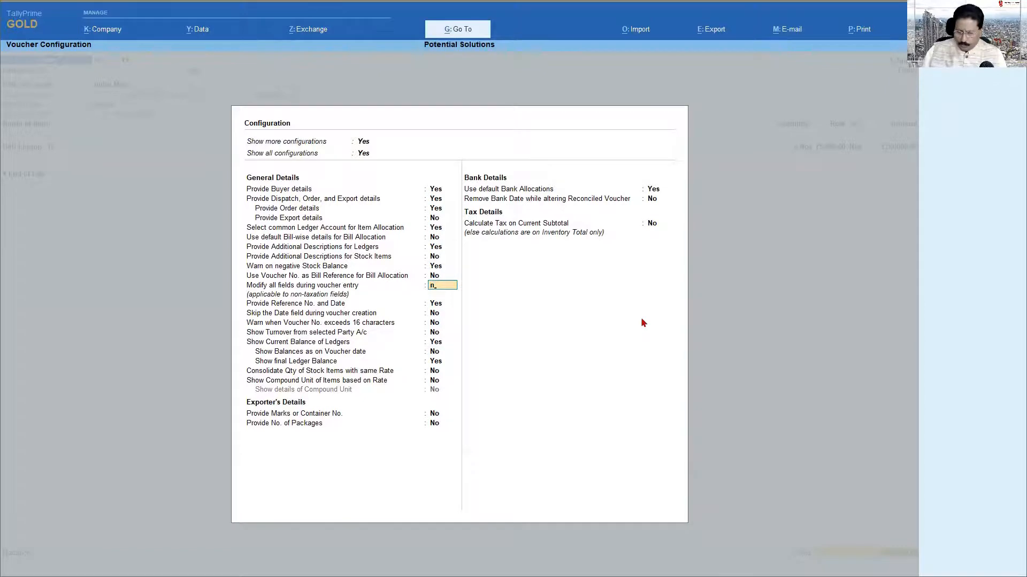
key("Return")
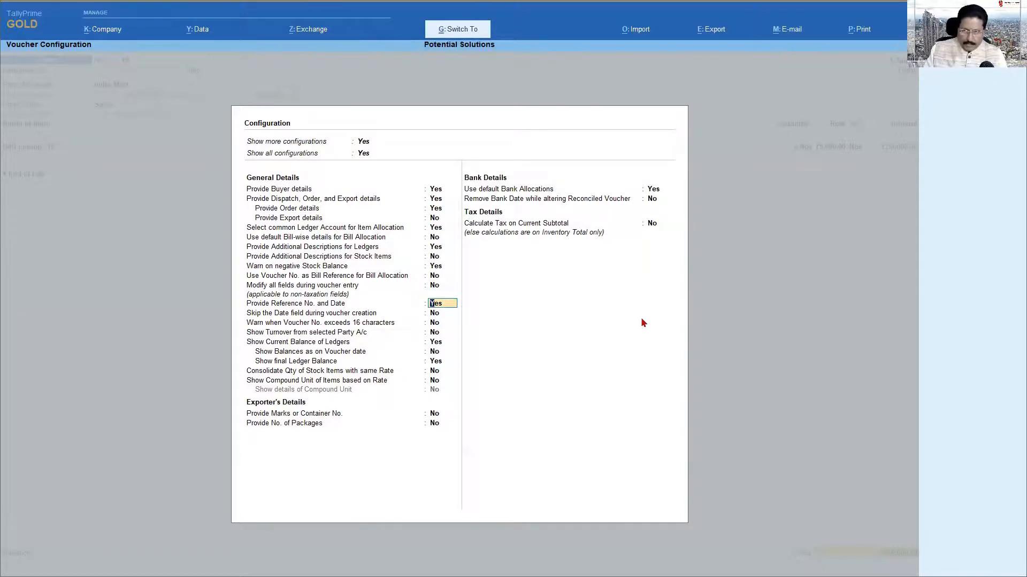
key("ctrl+a")
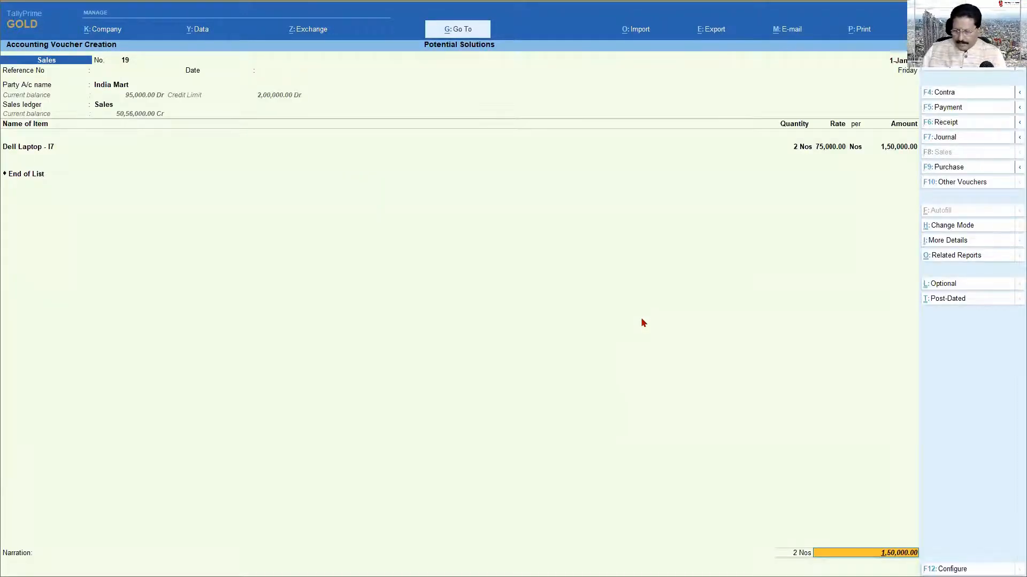
Allocate 1,50,000.00 Dr to New Ref 19 in India Mart's bill-wise details with the fixed 30 Days credit period
key("Return")
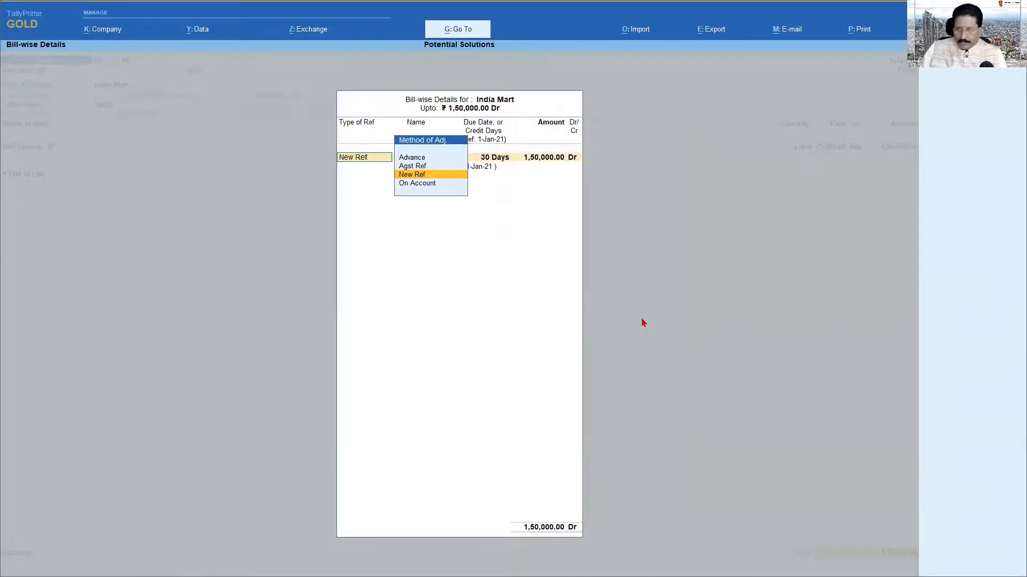
key("Return")
key("Return")
key("Return")
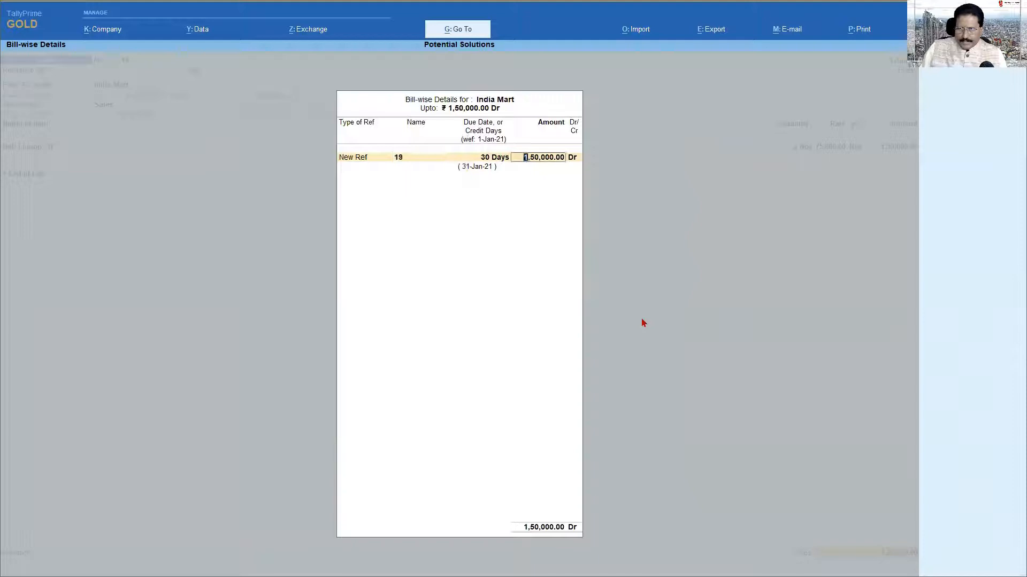
key("BackSpace")
key("BackSpace")
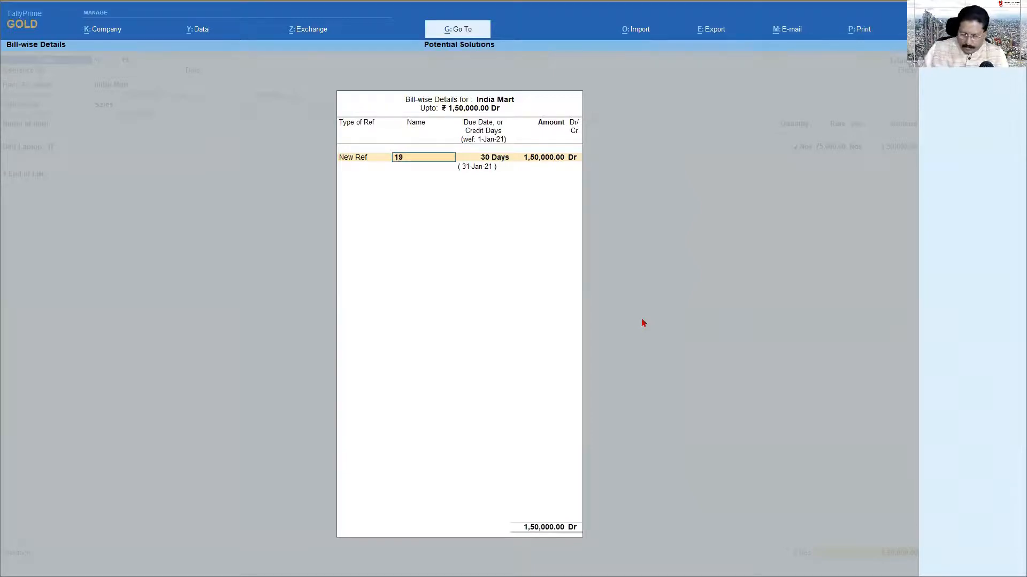
key("Return")
key("Return")
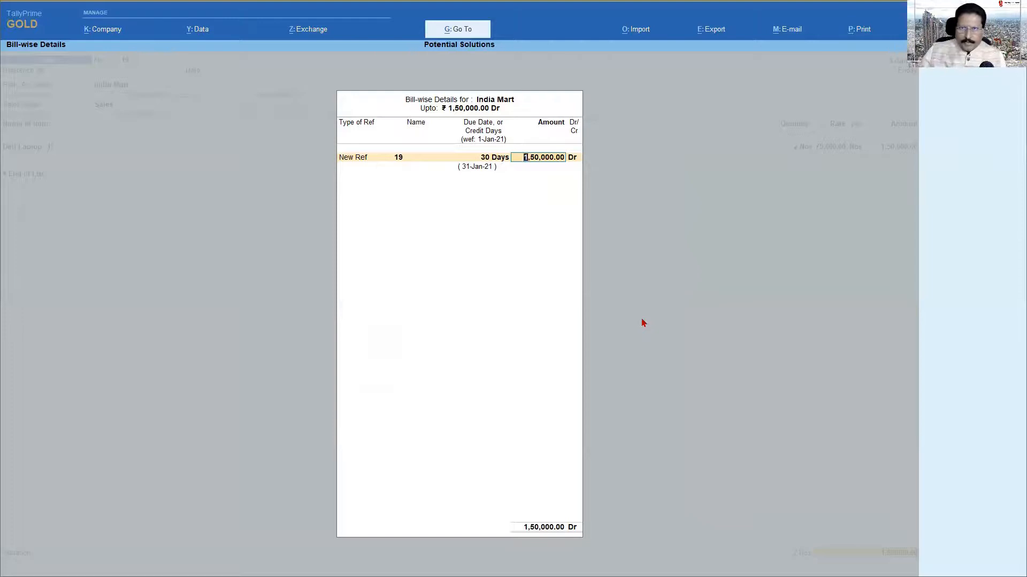
key("Return")
key("Return")
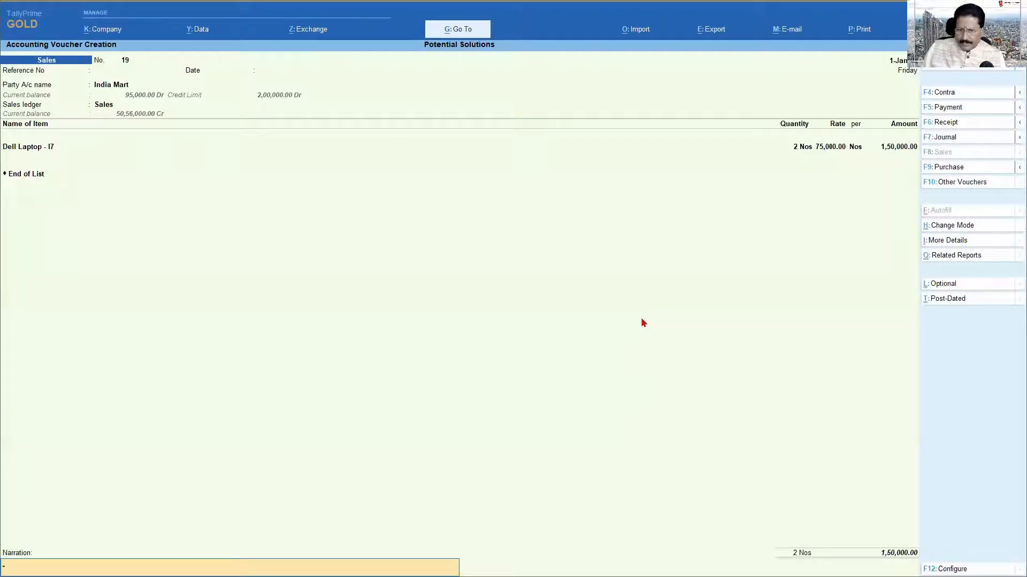
Try twice to save the sales voucher against India Mart's 2,00,000.00 Dr credit limit
key("Return")
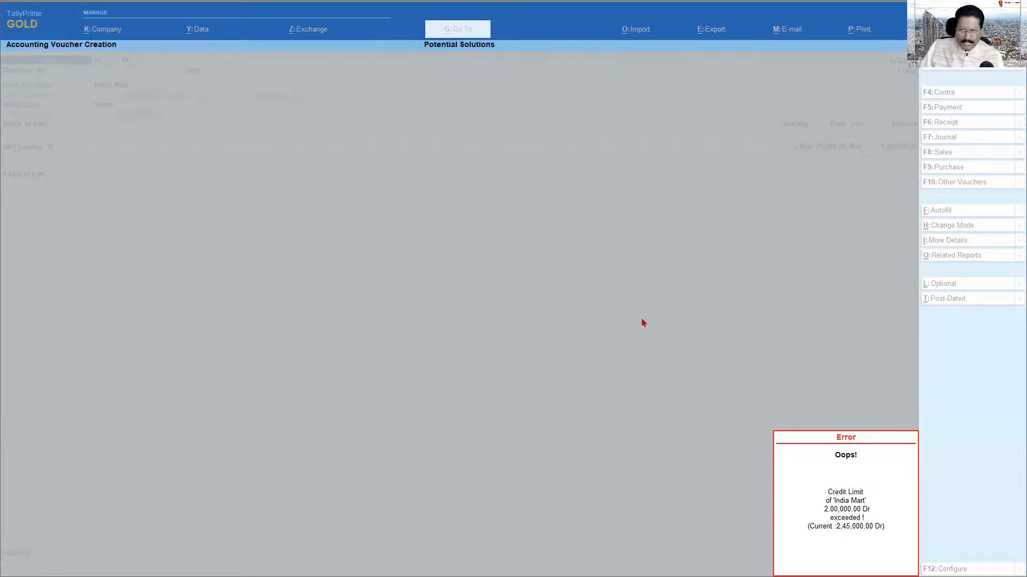
key("Escape")
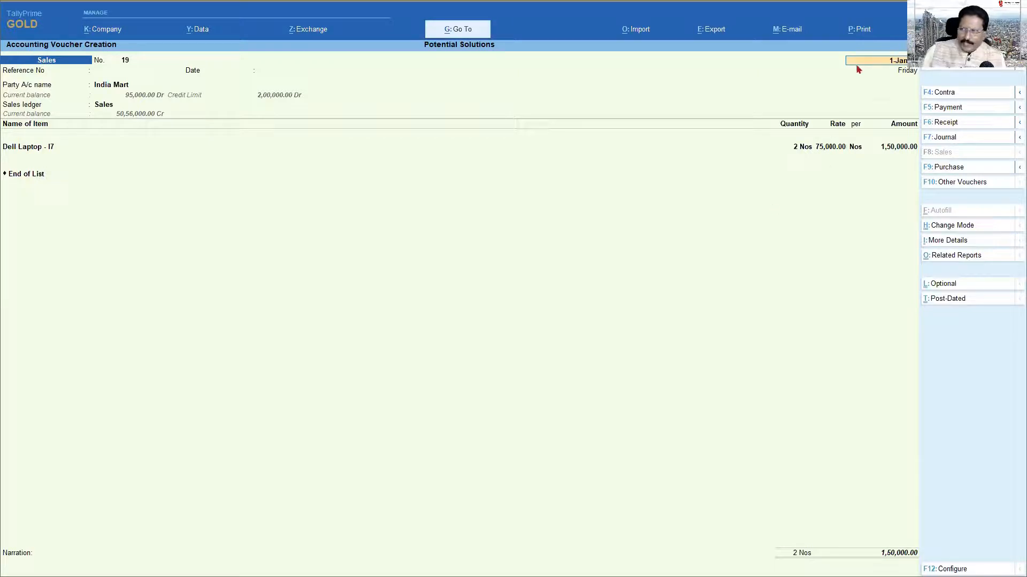
key("ctrl+End")
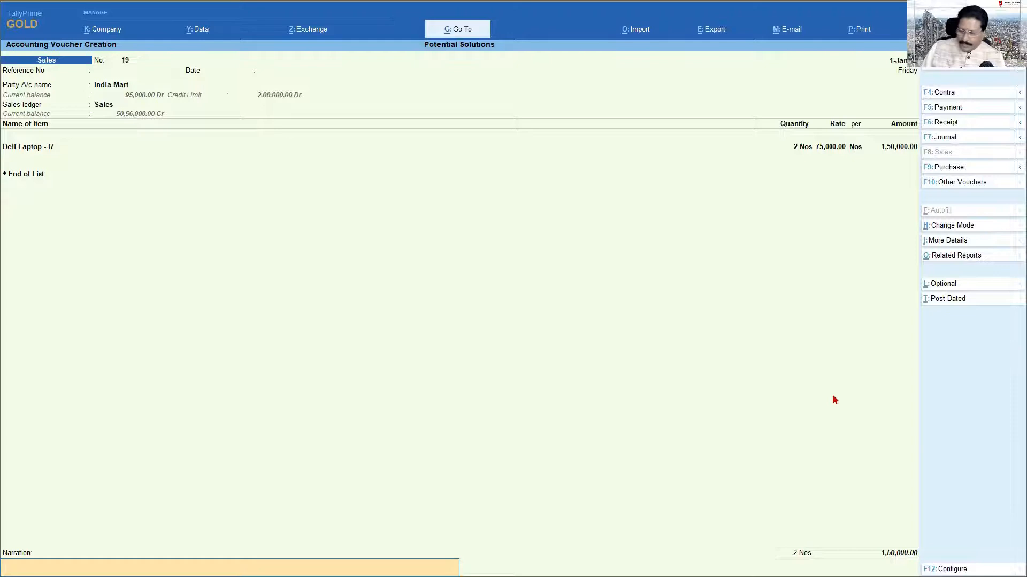
key("Return")
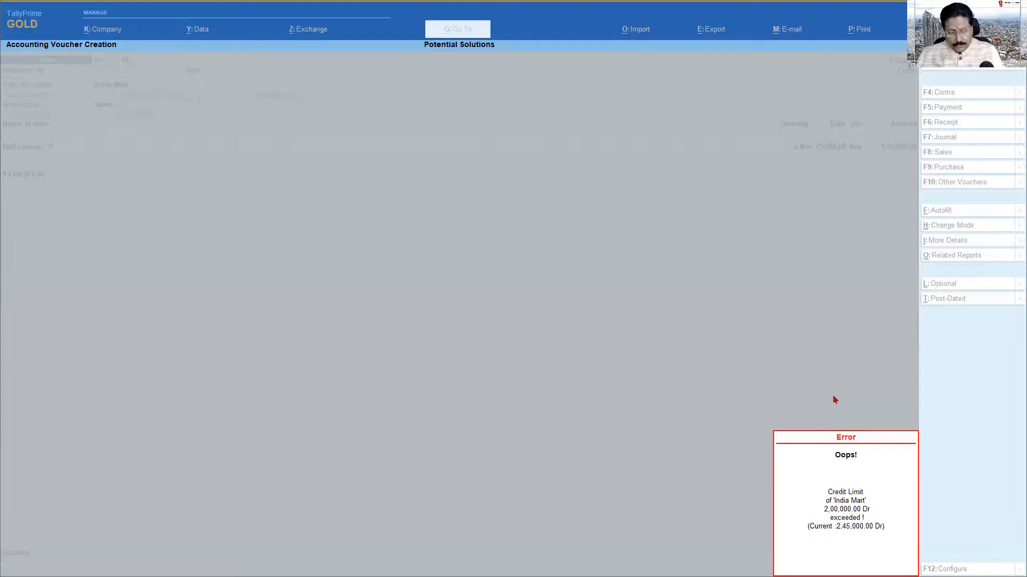
key("Escape")
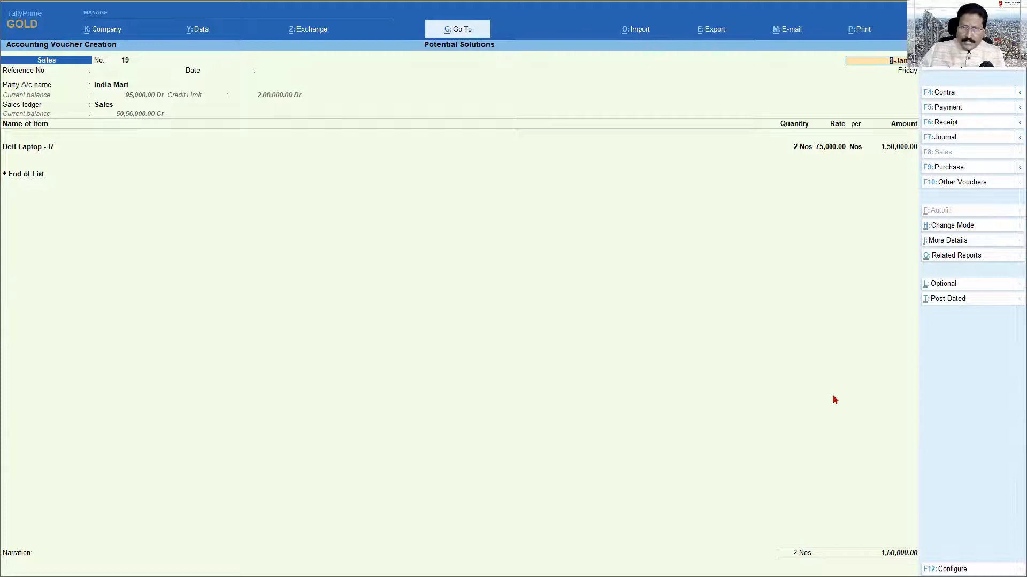
Alter the India Mart ledger from within the voucher, setting its credit limit to 2,50,000.00 Dr, and save it
left_click(115, 87)
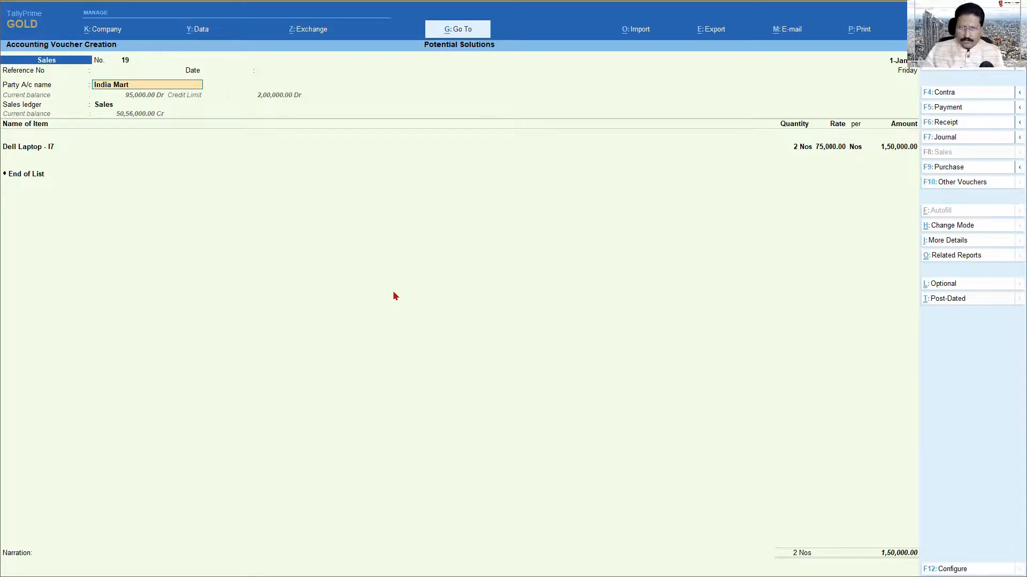
key("ctrl+Return")
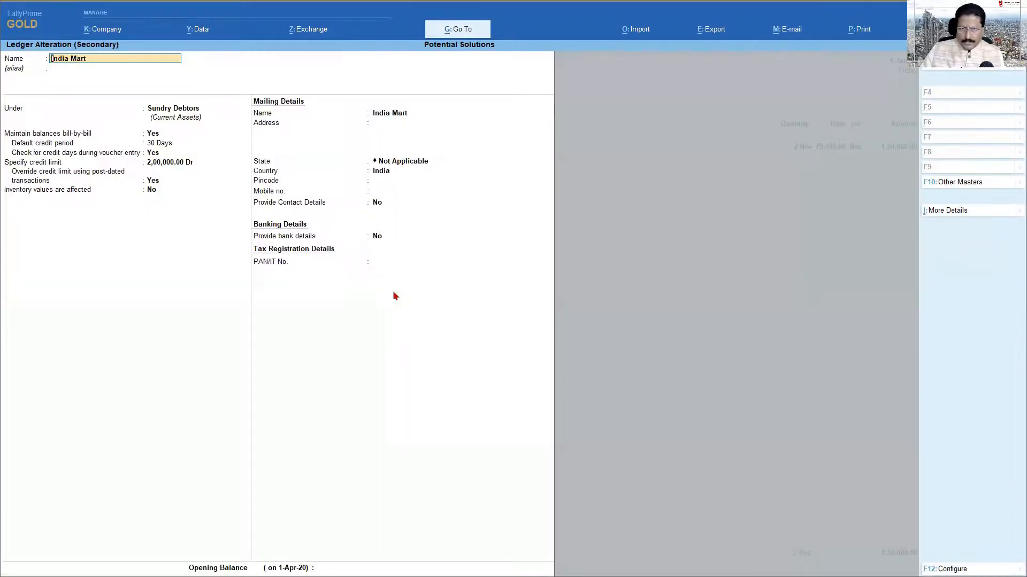
key("Return")
key("Return")
key("Return")
key("Return")
key("Return")
key("Return")
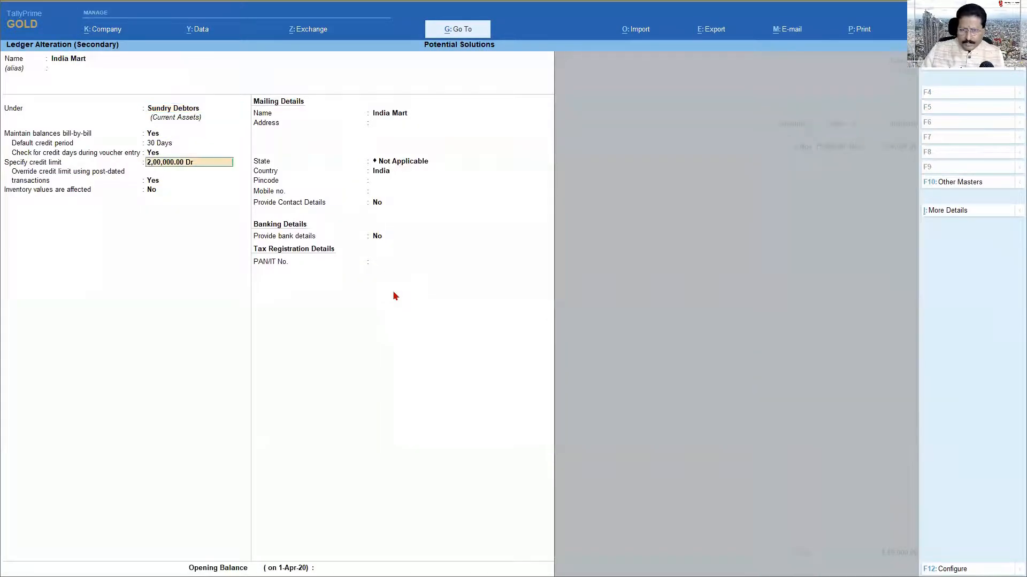
type("250000")
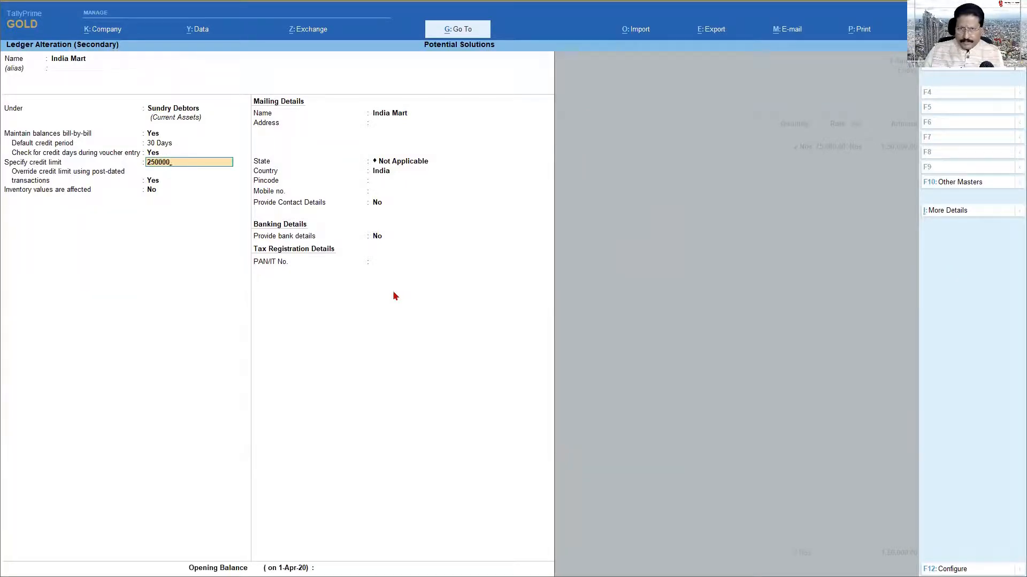
key("Return")
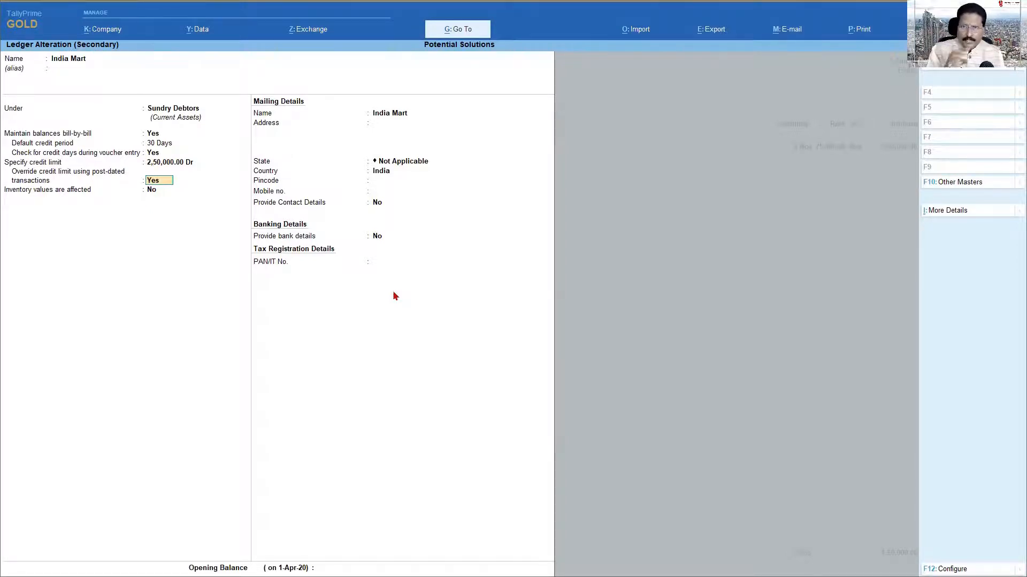
key("ctrl")
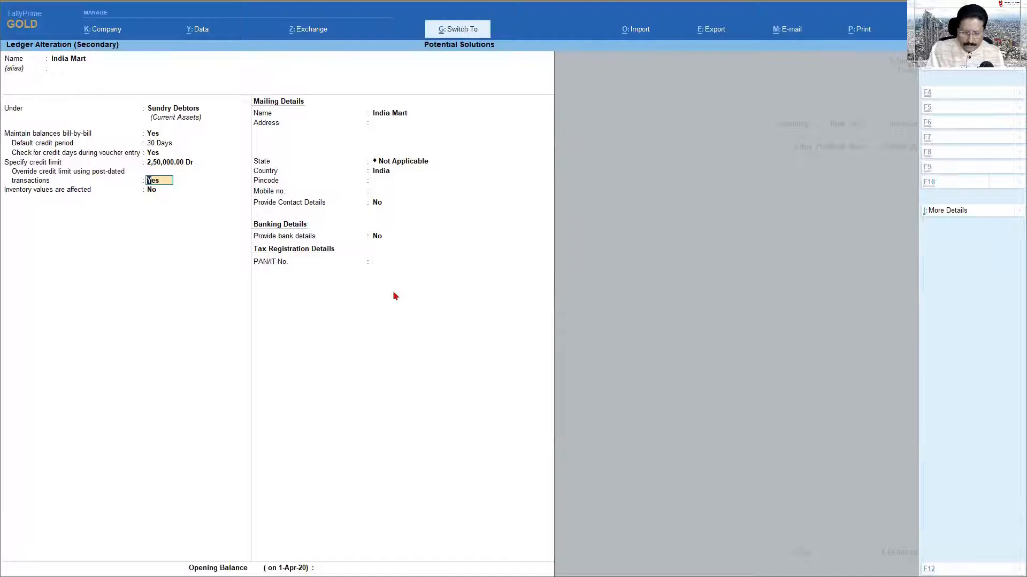
key("ctrl+a")
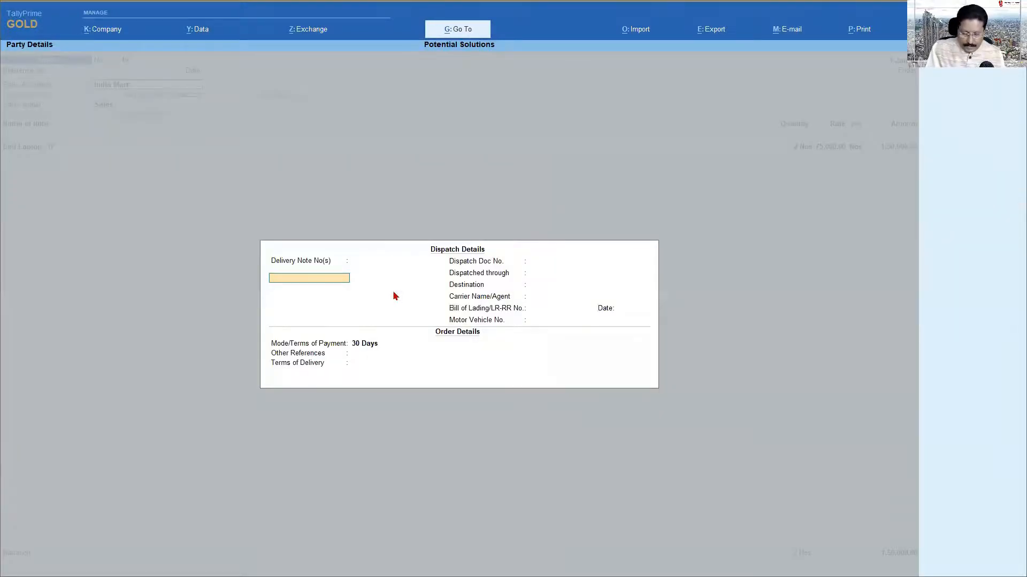
Accept India Mart's dispatch and party details again, and keep Sales with 2 Nos of Dell Laptop - I7 at 75,000.00
key("ctrl+a")
key("ctrl+a")
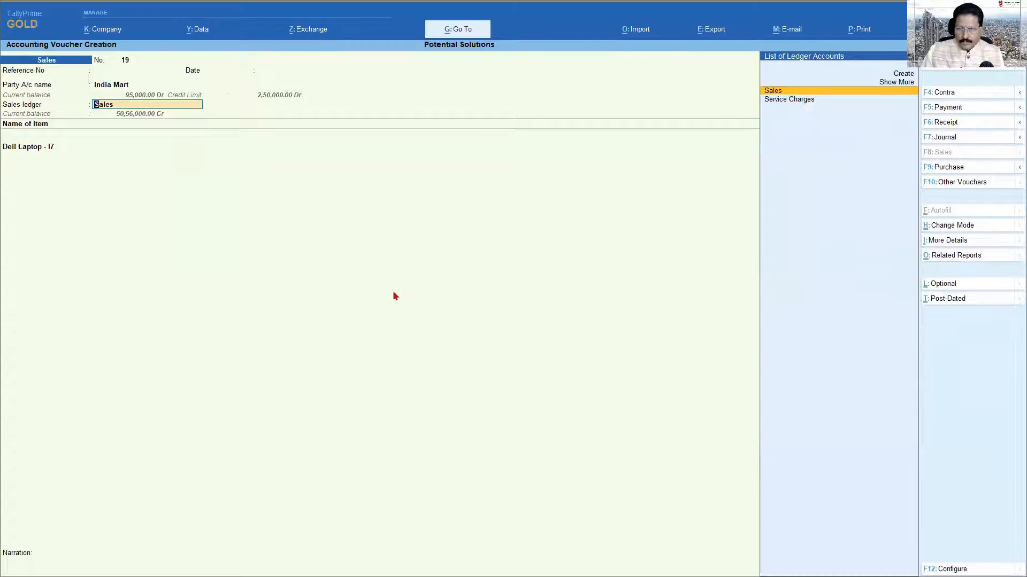
key("Return")
key("Return")
key("Return")
key("Return")
key("Return")
key("Return")
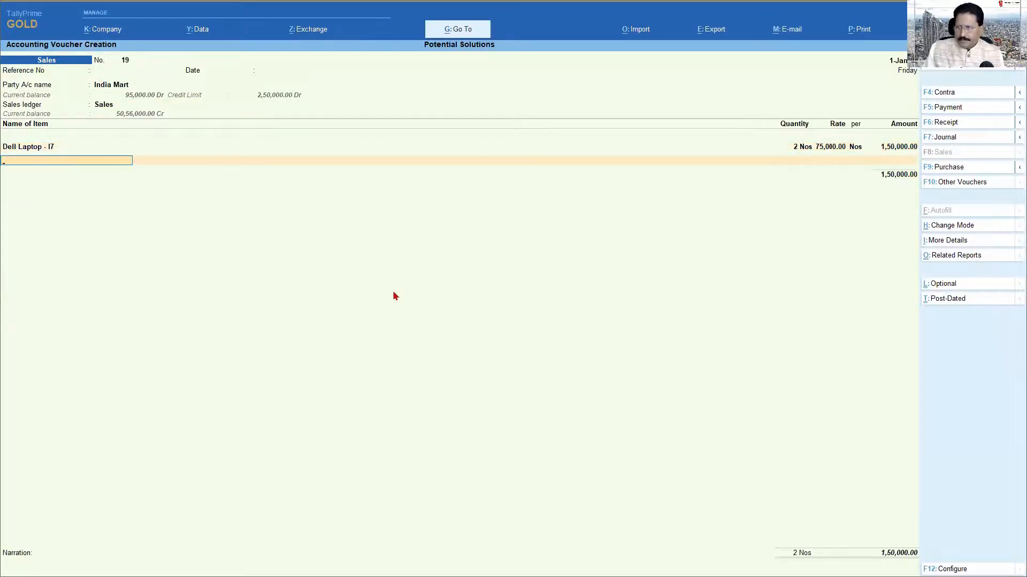
key("Return")
Allocate 1,50,000.00 Dr to New Ref 19 with 30 Days credit again, and save the sales voucher without a narration
key("Return")
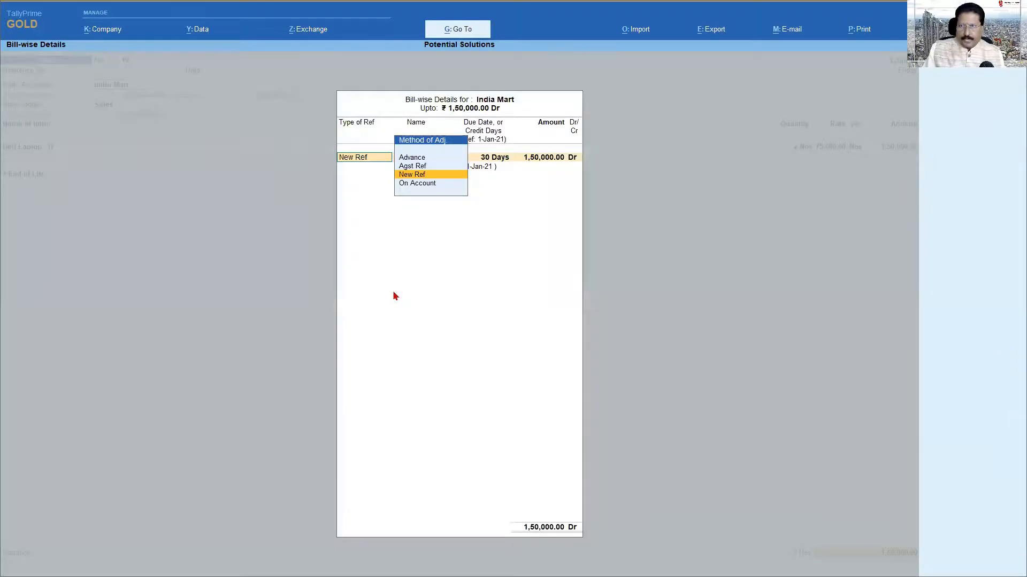
key("Return")
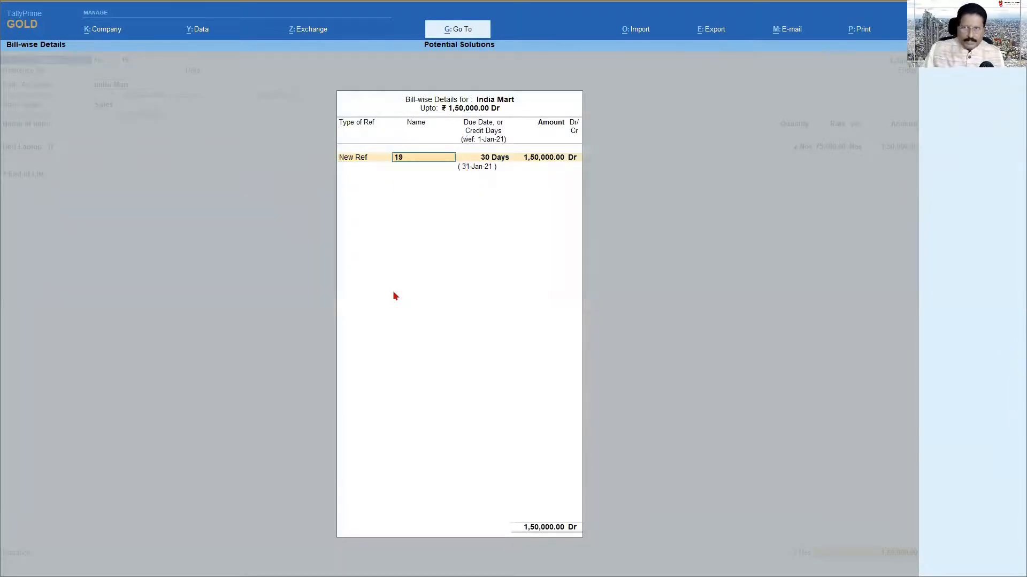
key("Return")
key("Return")
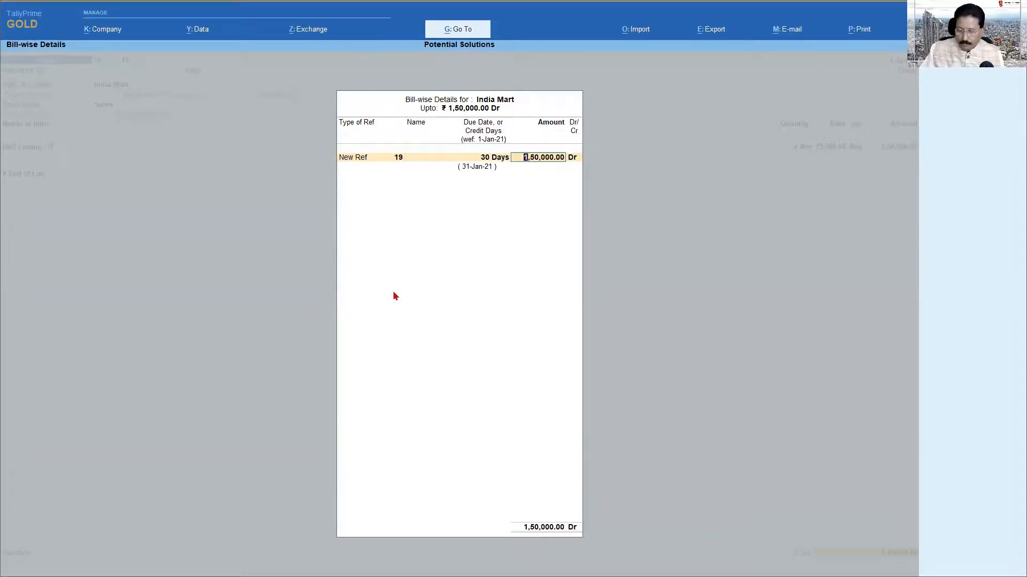
key("Return")
key("Return")
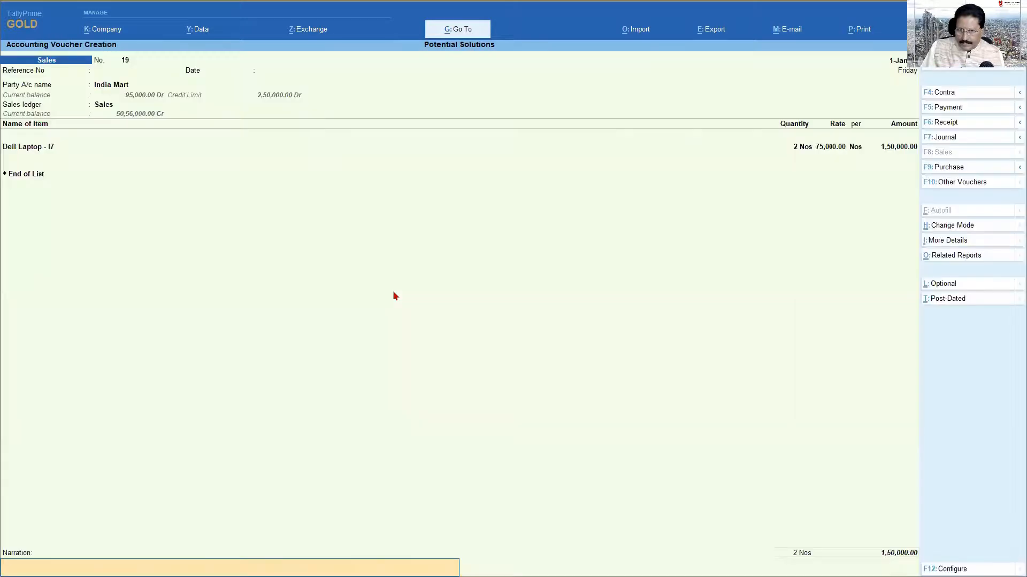
key("Return")
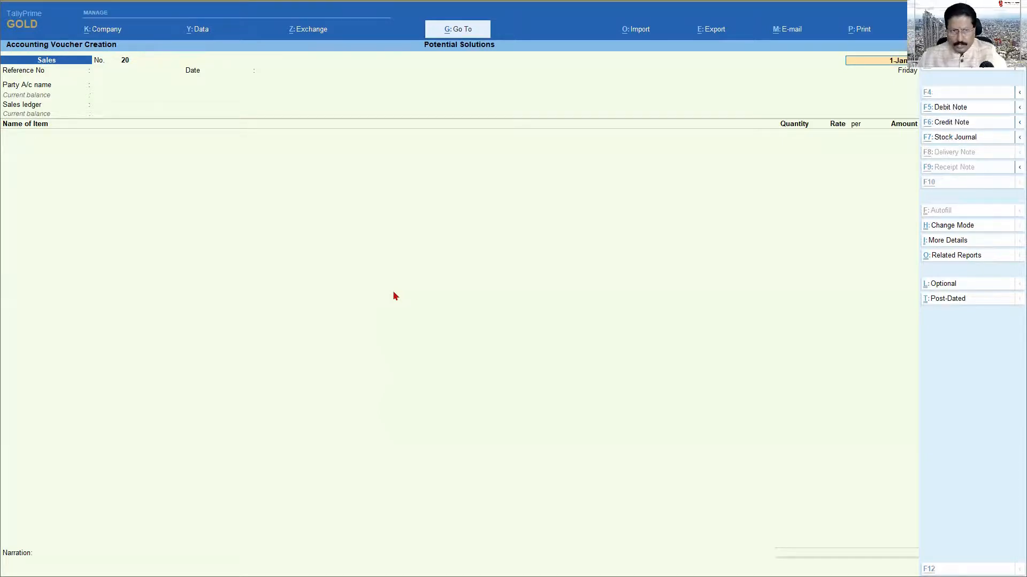
Check India Mart's pending bills in the Ledger Outstandings report, and return to the voucher entry screen
key("alt+g")
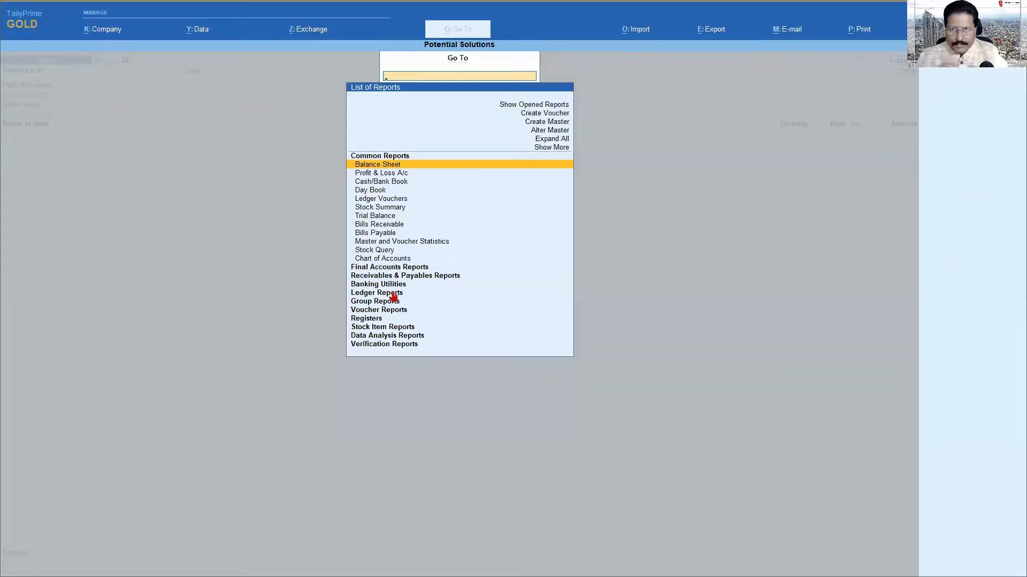
type("Led")
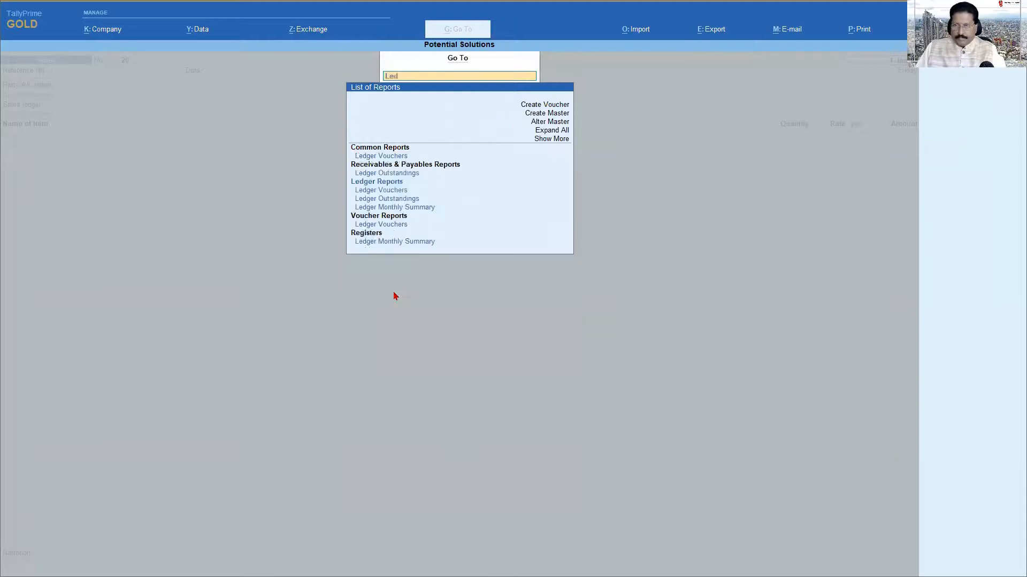
key("Down")
key("Down")
key("Return")
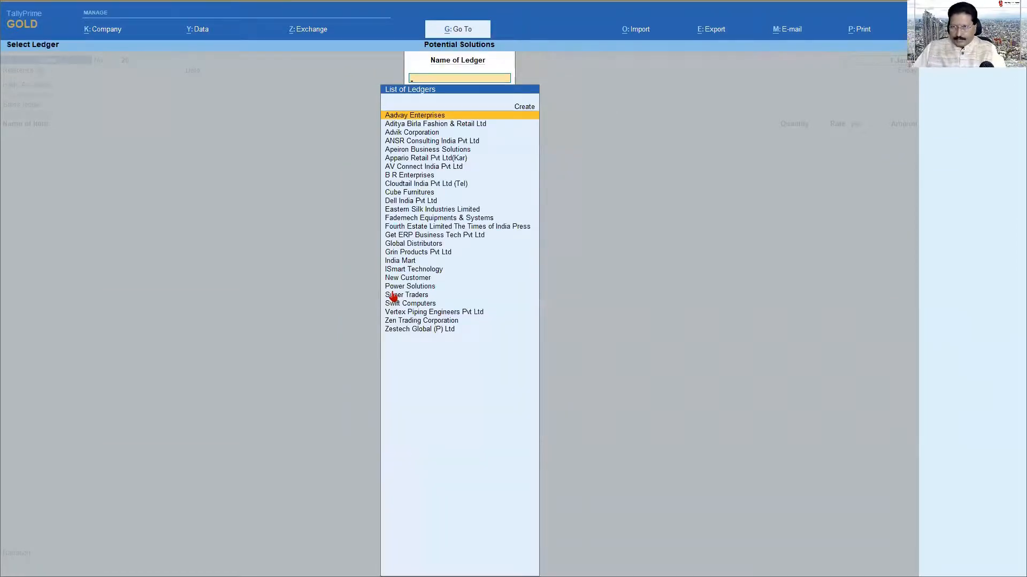
type("Ind")
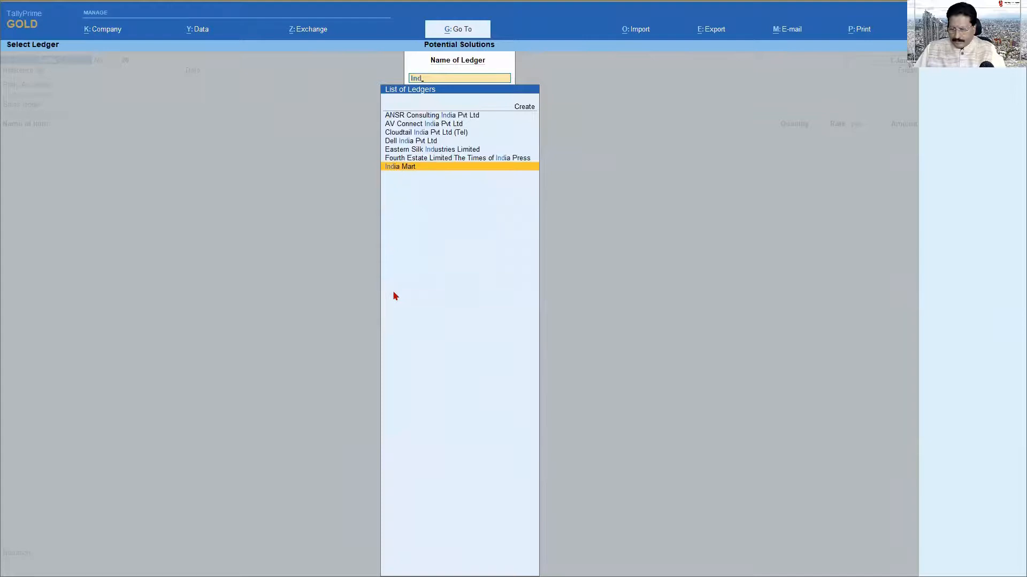
key("Return")
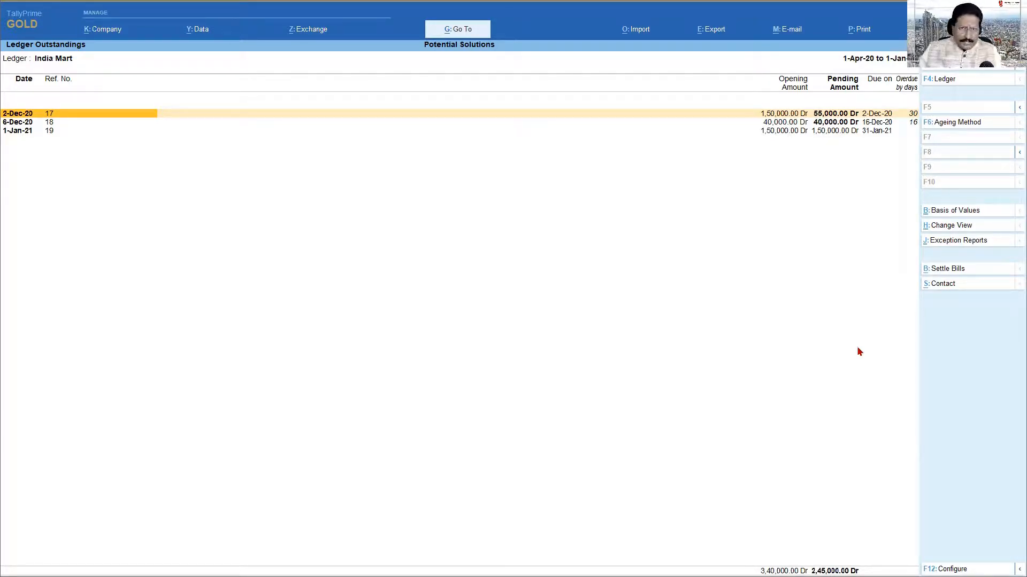
key("Escape")
key("Escape")
key("Escape")
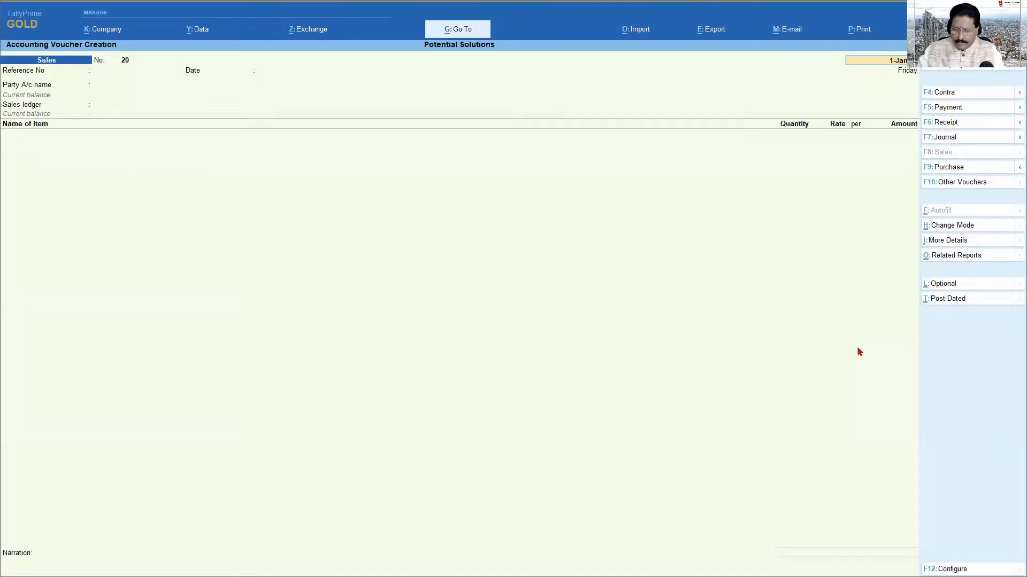
Start a receipt voucher dated 31-Jan-21 and credit India Mart with 1,45,000.00
key("F6")
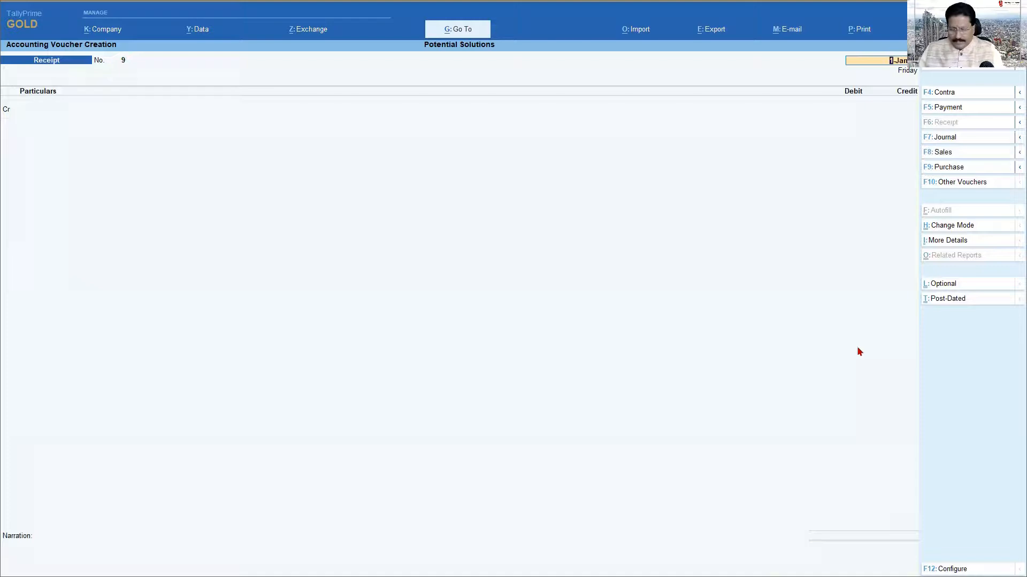
key("F2")
type("31-")
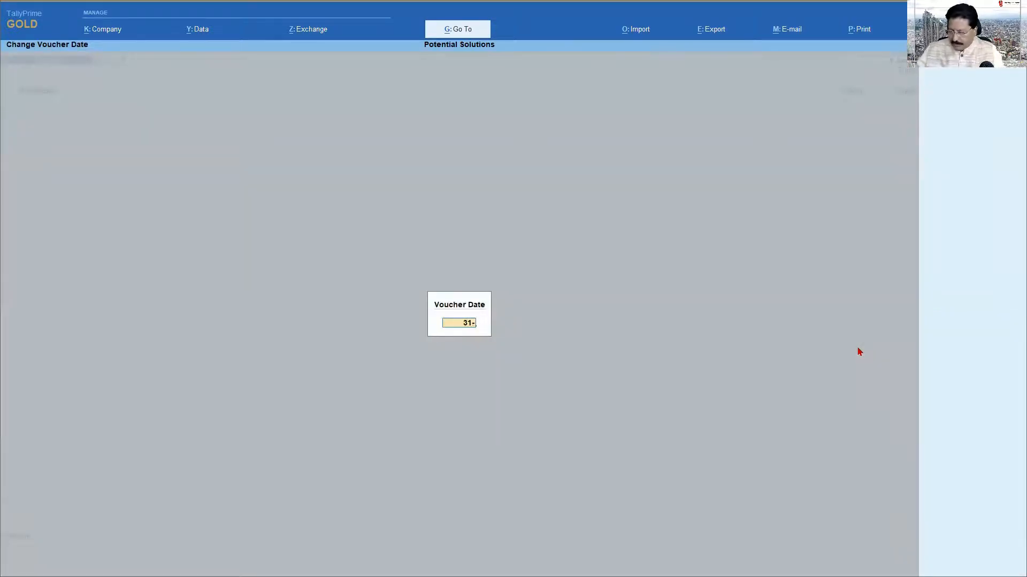
type("1")
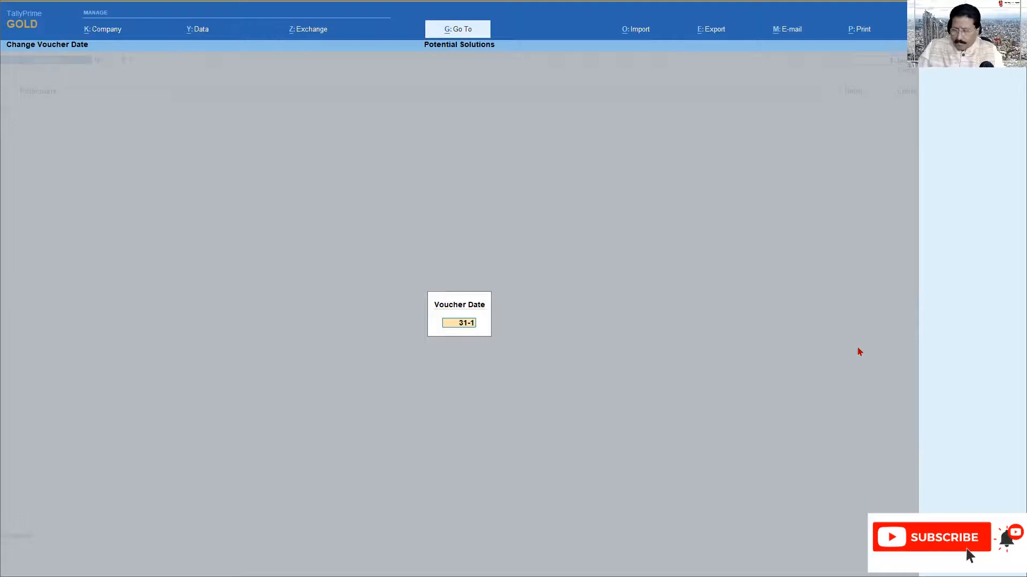
key("Return")
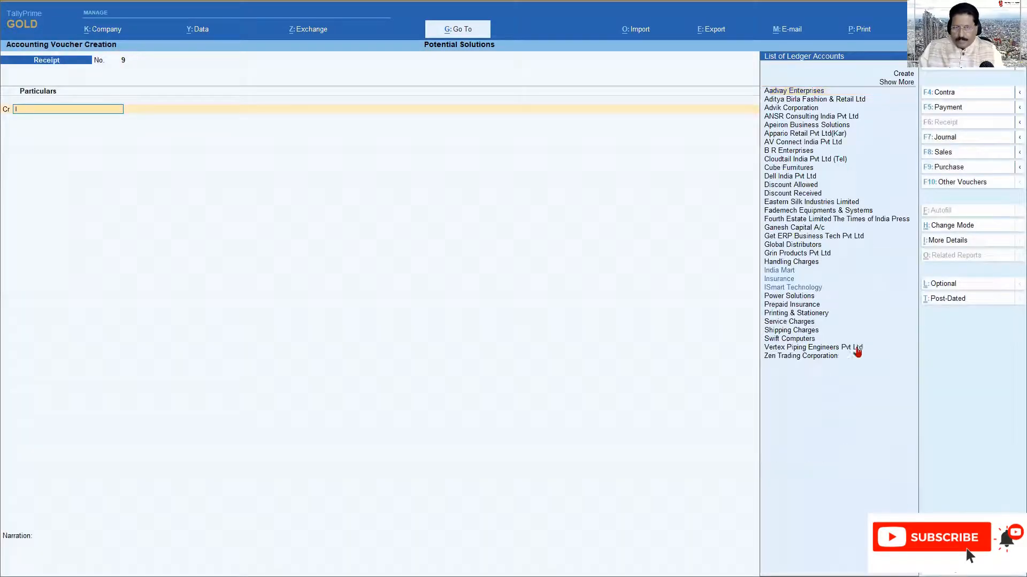
type("ind")
key("Return")
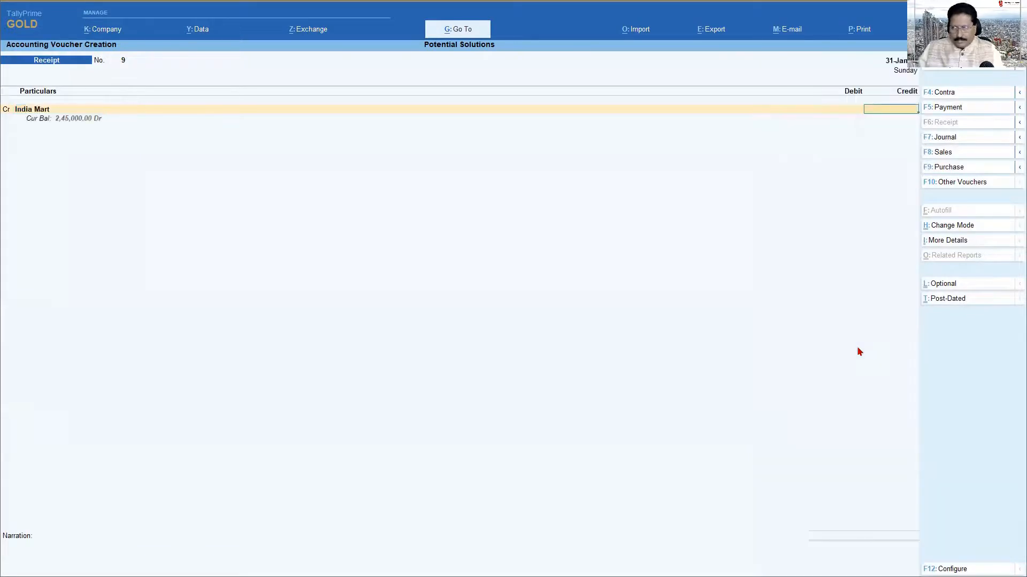
type("145000")
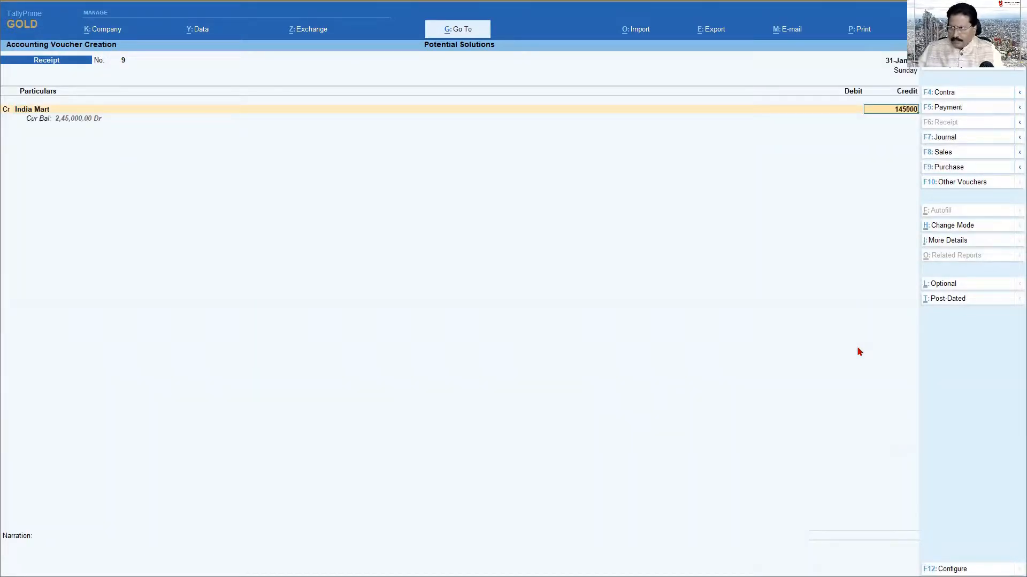
Allocate 55,000.00 Cr against bill 17 and 40,000.00 Cr against bill 18 as Agst Ref in India Mart's bill-wise details
key("Return")
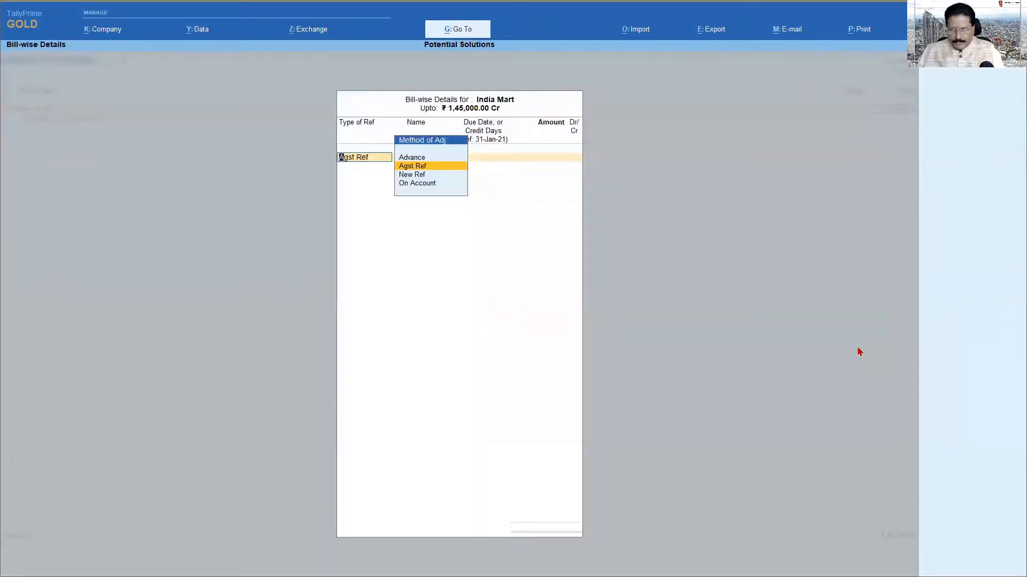
key("Return")
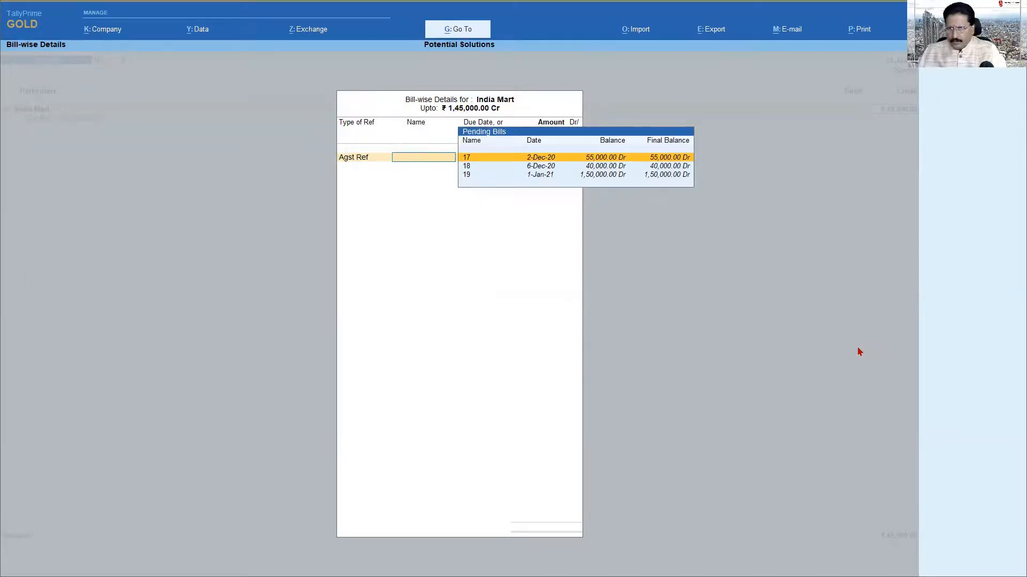
key("Return")
key("Return")
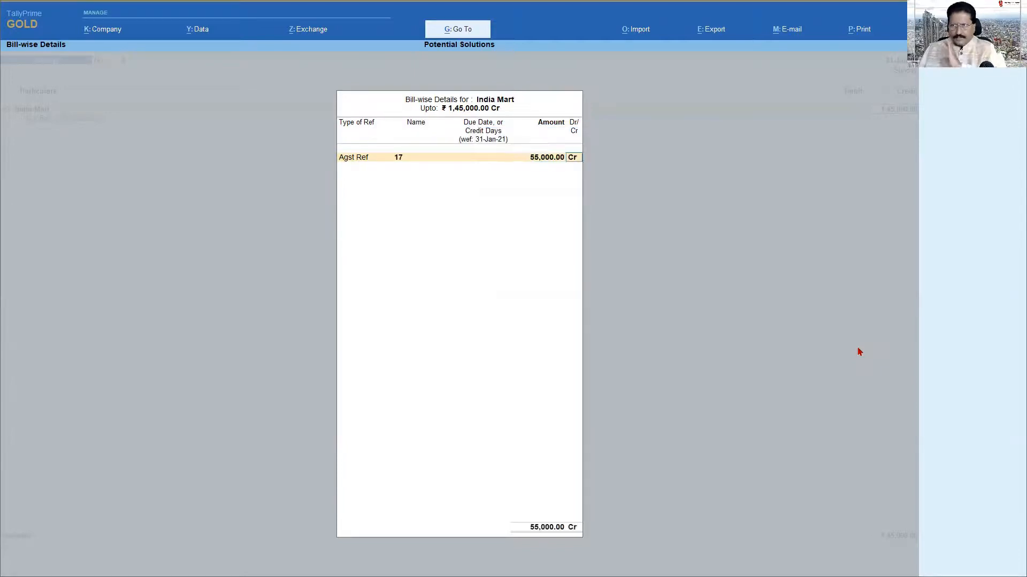
key("Return")
key("Return")
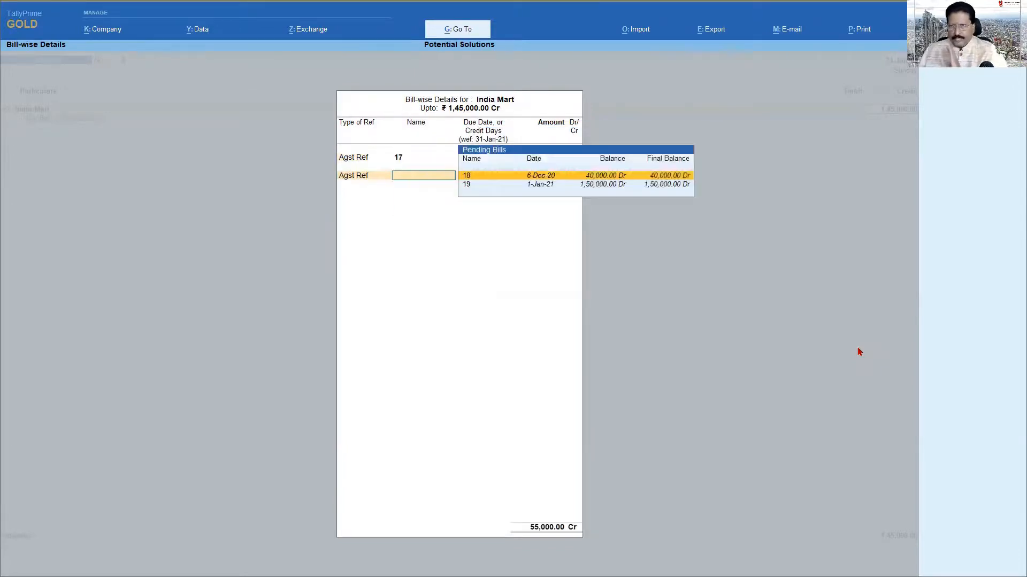
key("Return")
key("Return")
key("Return")
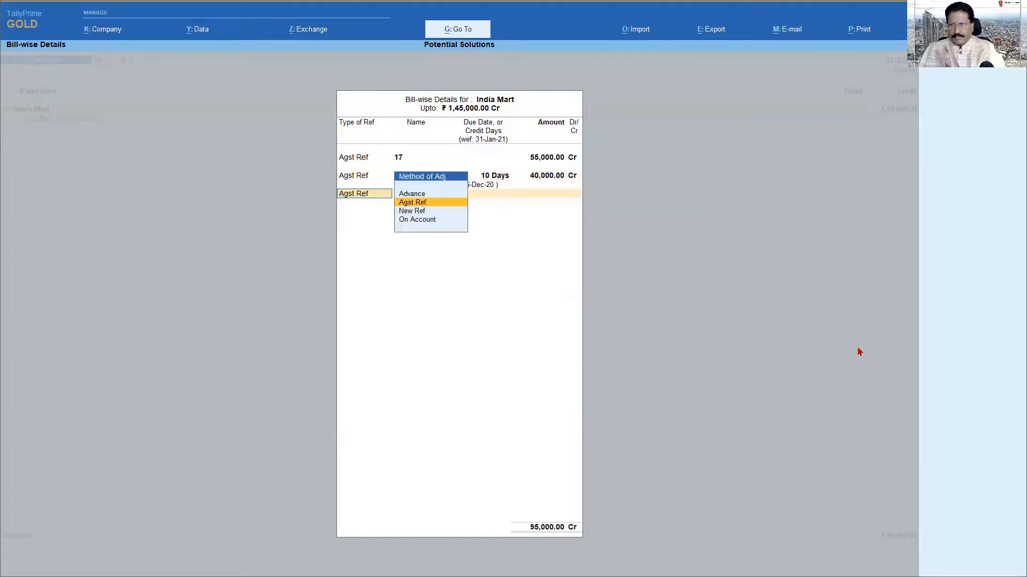
Allocate the remaining 50,000.00 Cr against bill 19, and save the receipt with State Bank of India debited 1,45,000.00
key("Return")
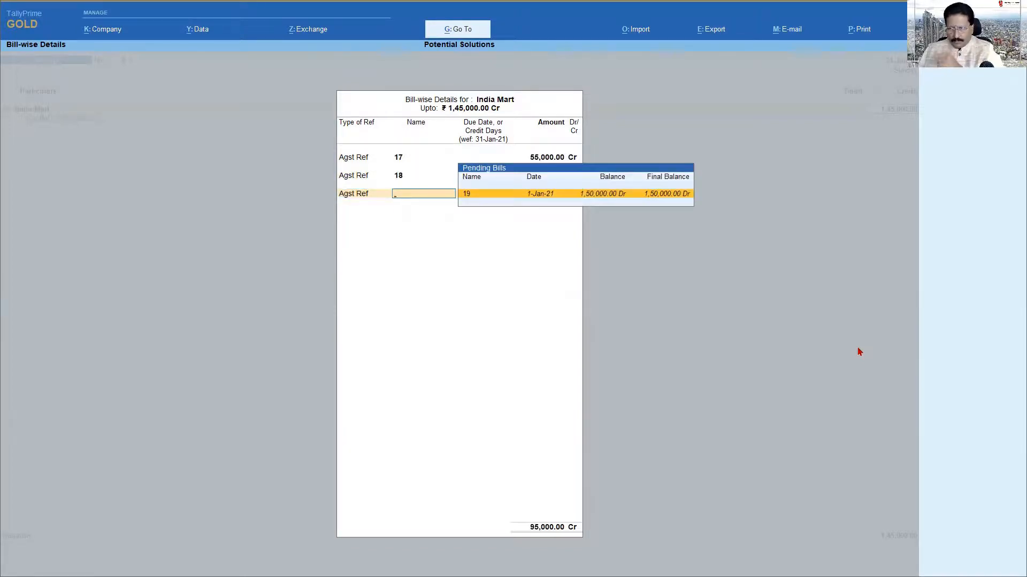
key("Return")
key("Return")
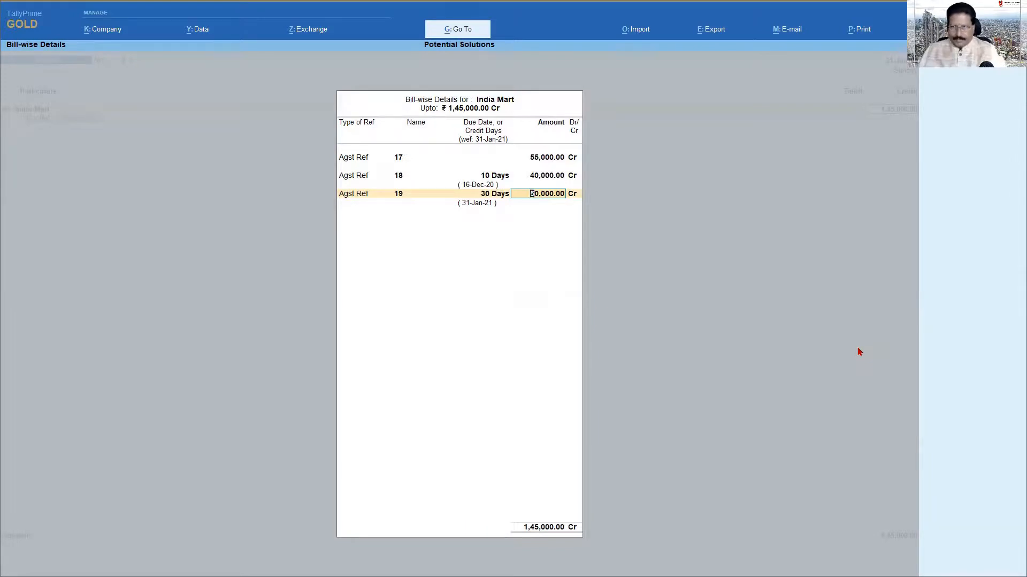
key("Return")
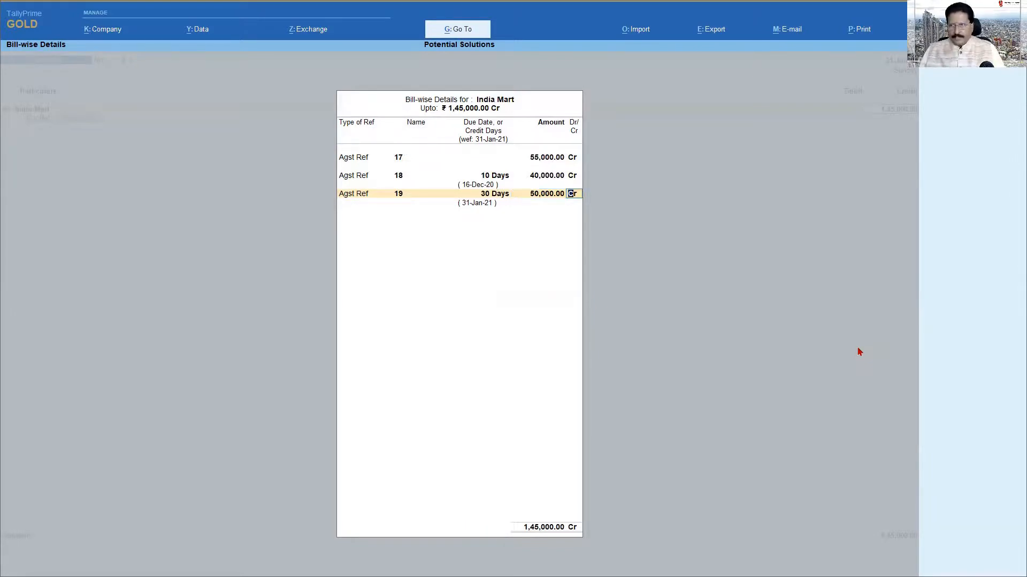
key("Return")
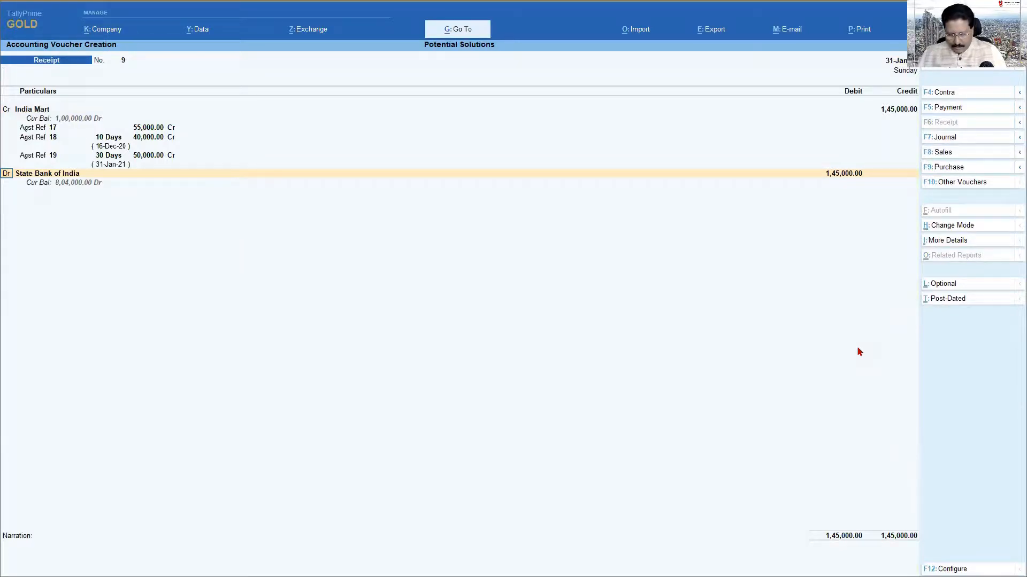
key("ctrl")
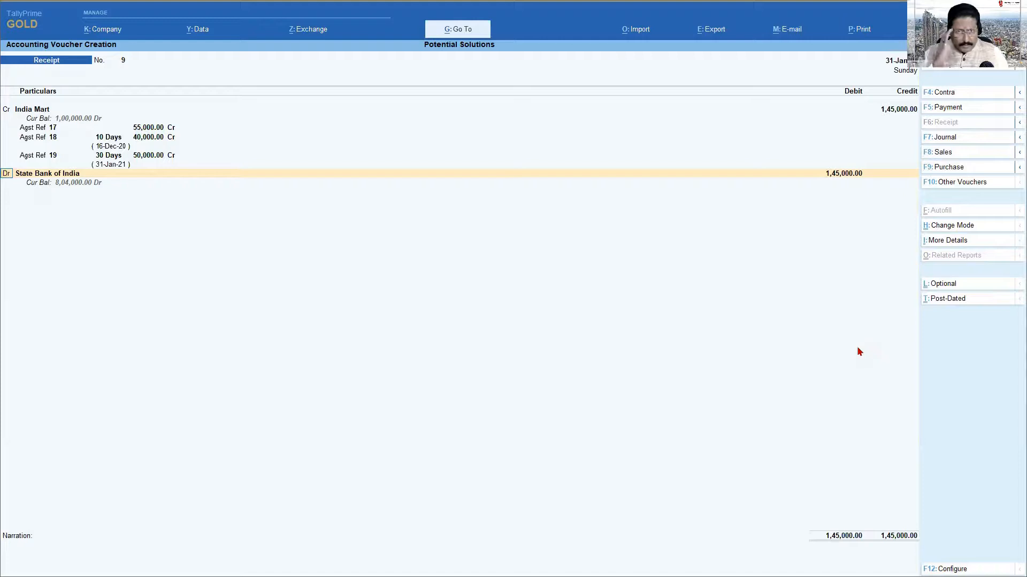
key("ctrl")
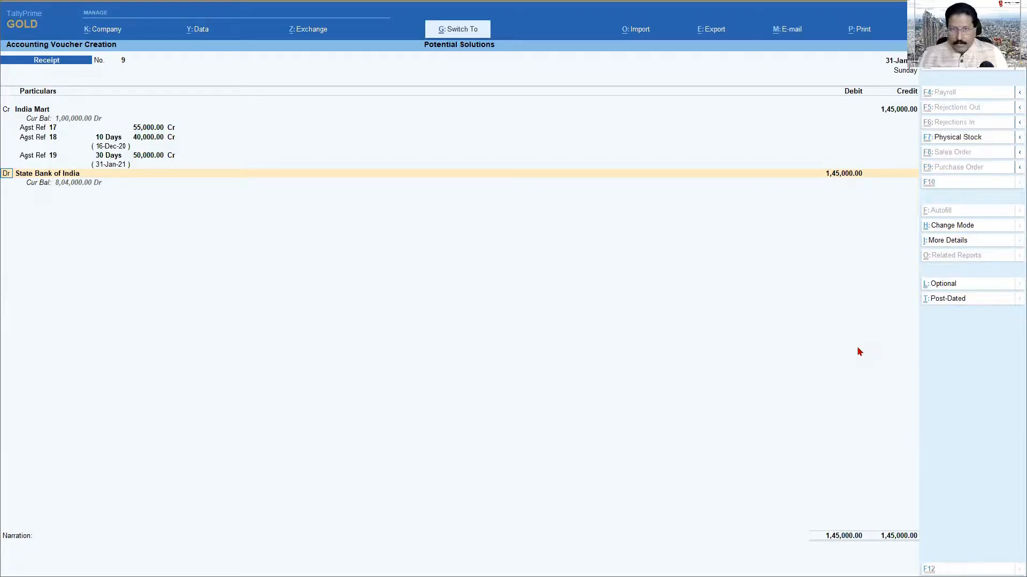
key("ctrl+a")
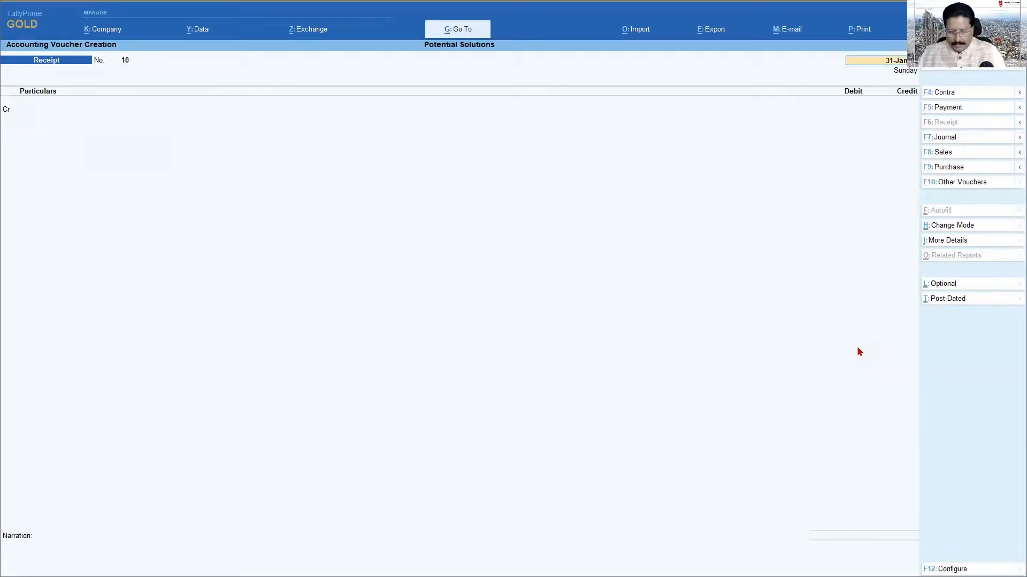
View India Mart's Ledger Outstandings report and expand pending bill 19 to show its individual vouchers
key("alt")
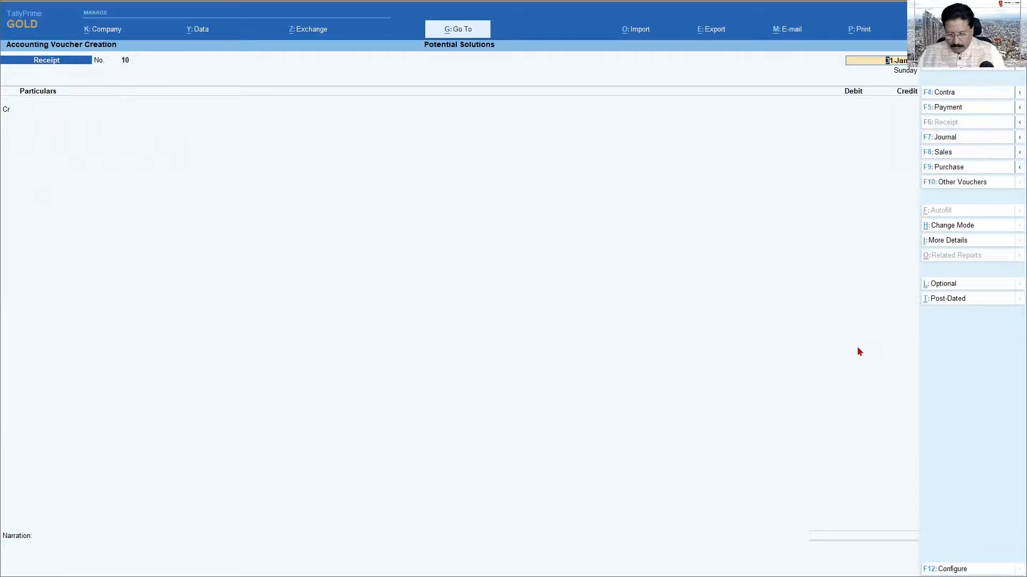
key("alt+g")
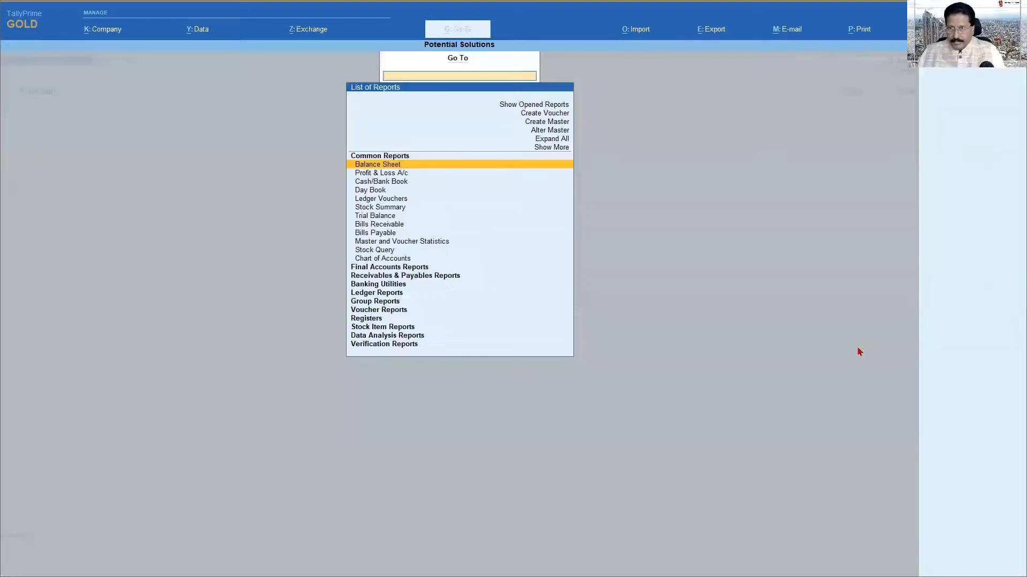
type("Led")
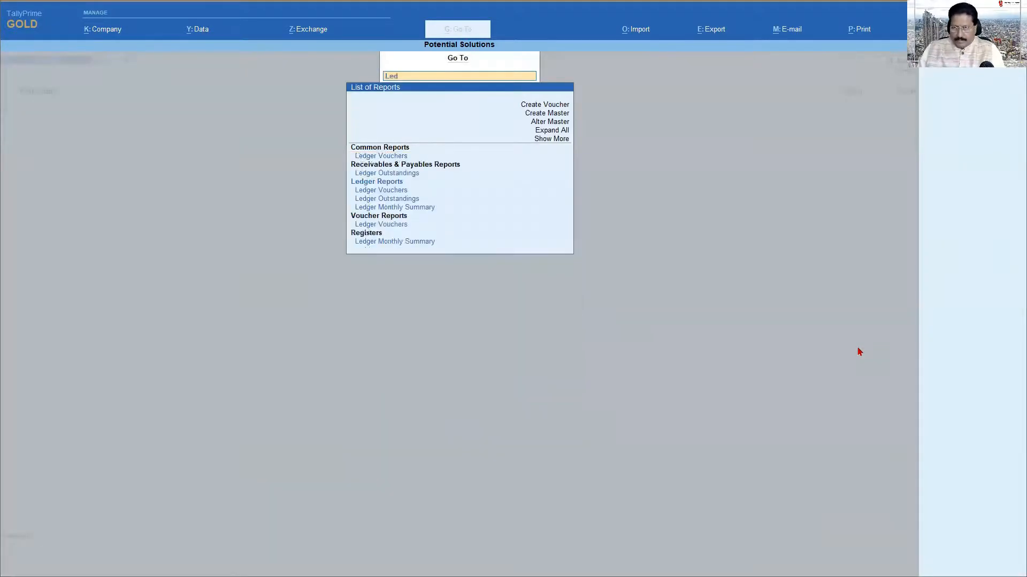
key("Down")
key("Down")
key("Down")
key("Return")
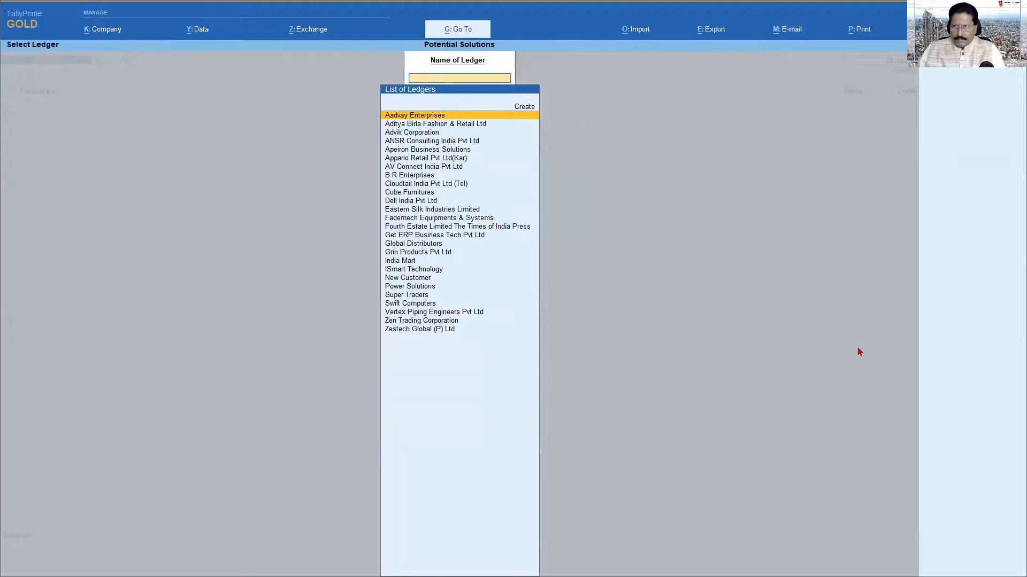
type("Ind")
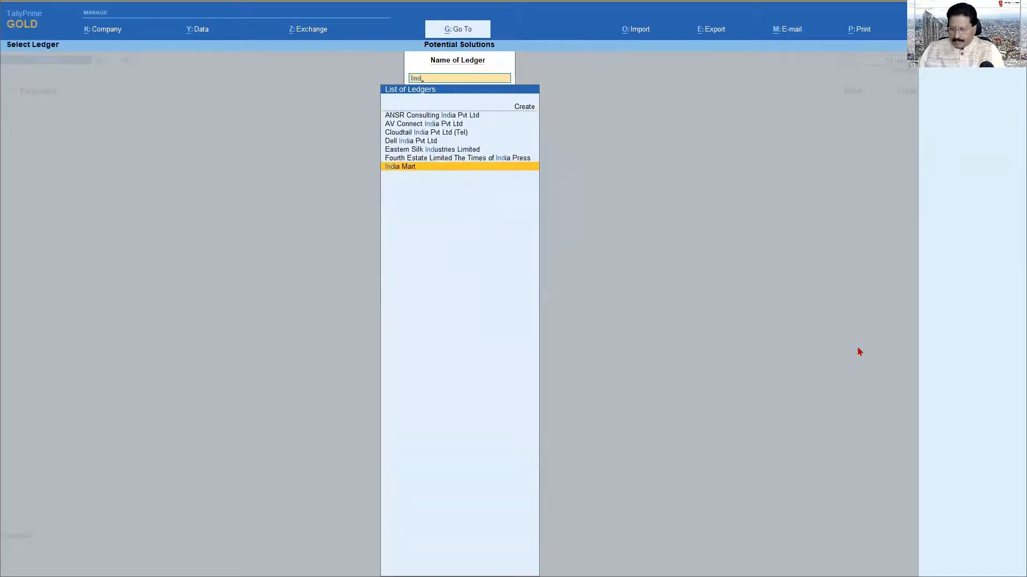
key("Return")
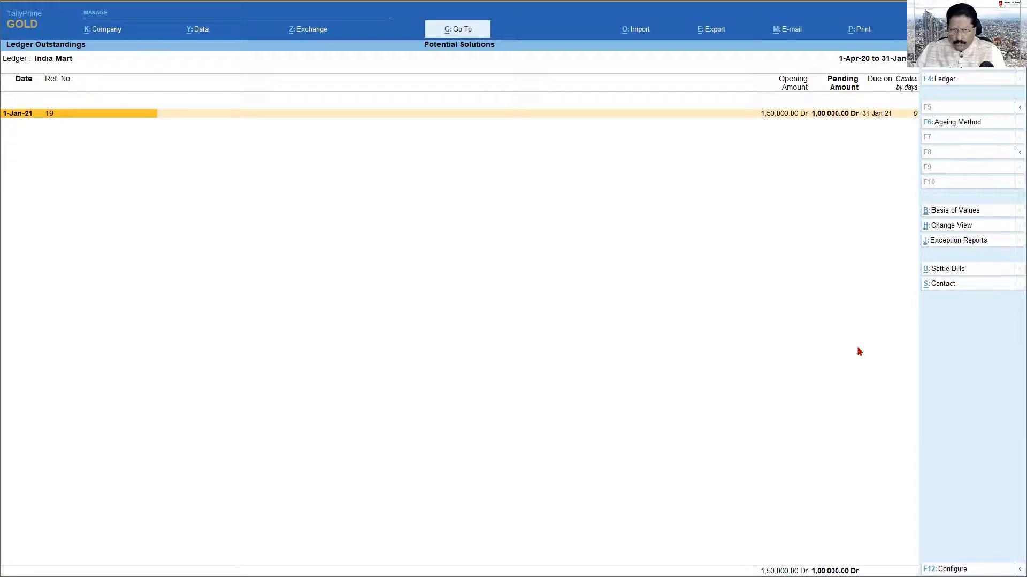
key("alt+f5")
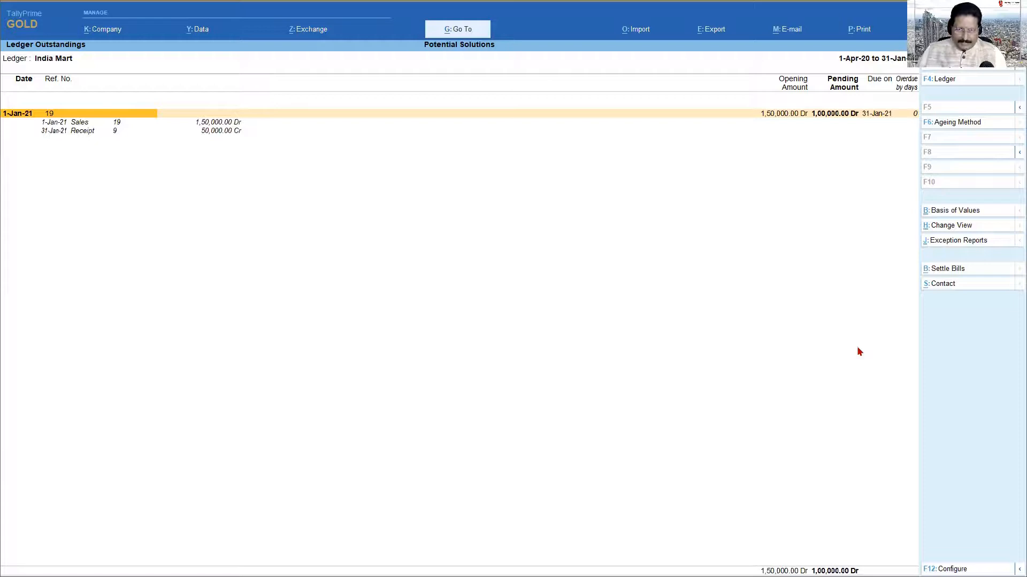
Open the 31-Jan-21 receipt listed under India Mart's bill 19, mark it as Post-Dated, and save it
key("Down")
key("Down")
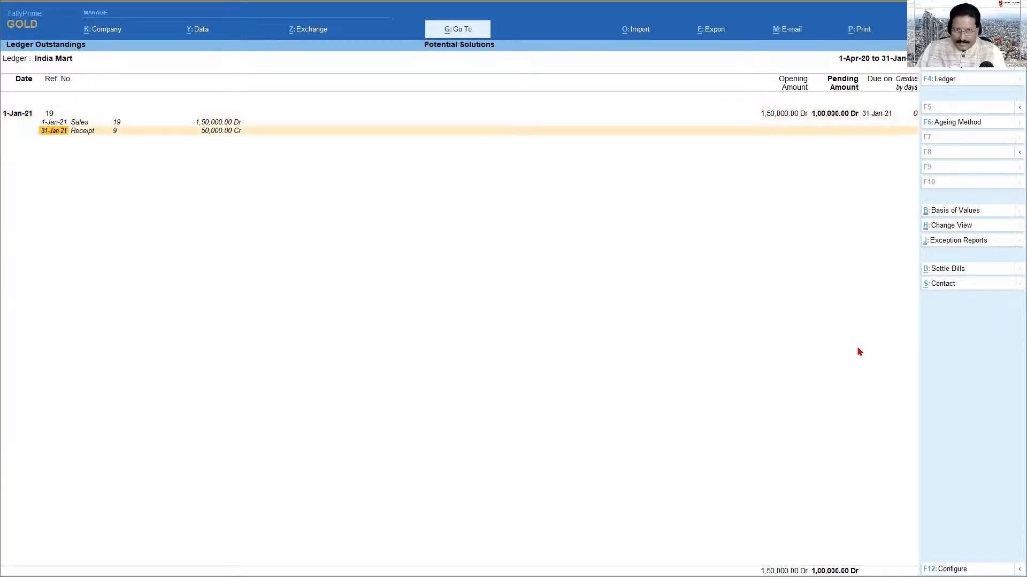
key("Return")
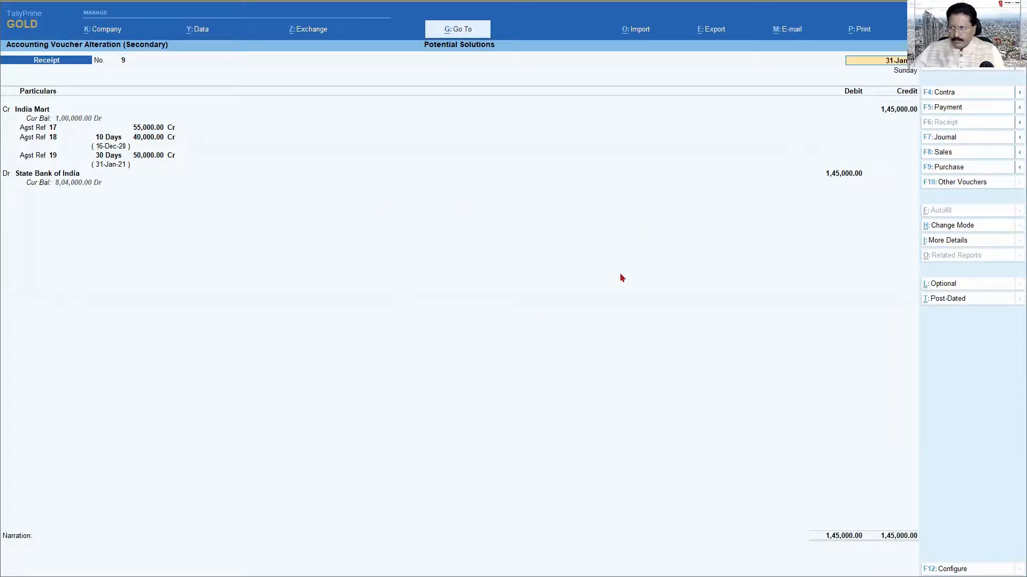
left_click(949, 299)
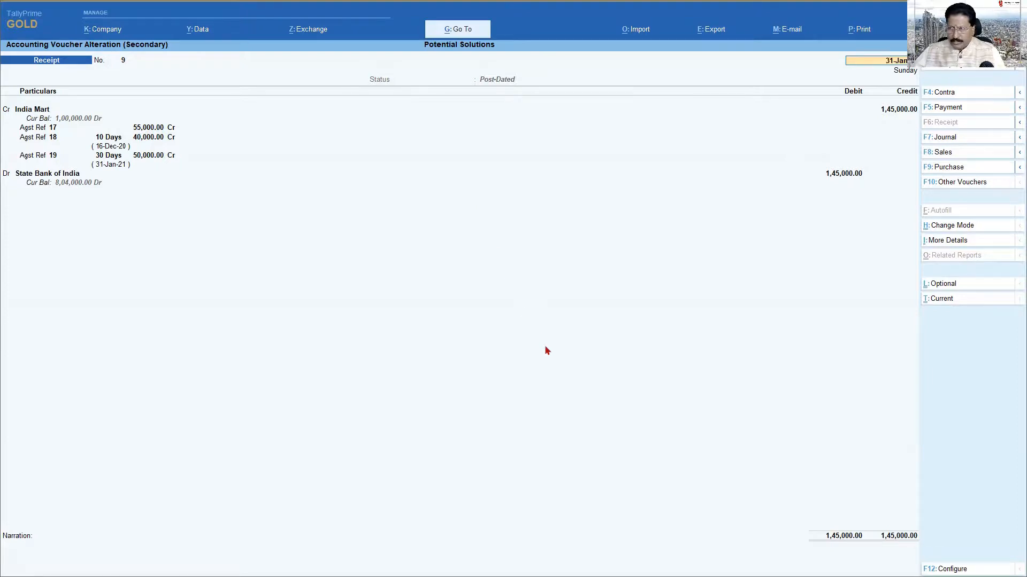
key("ctrl")
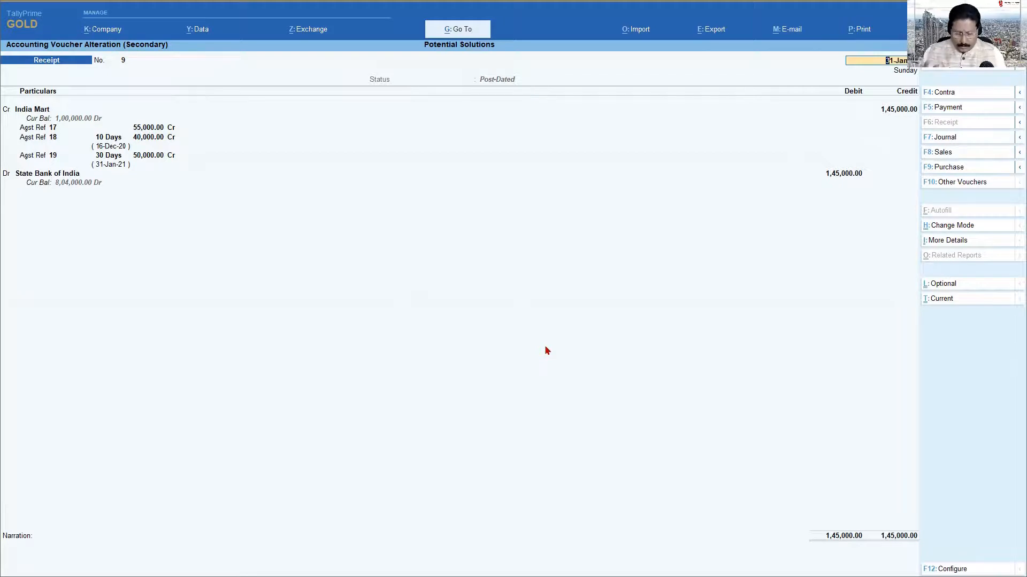
key("ctrl+a")
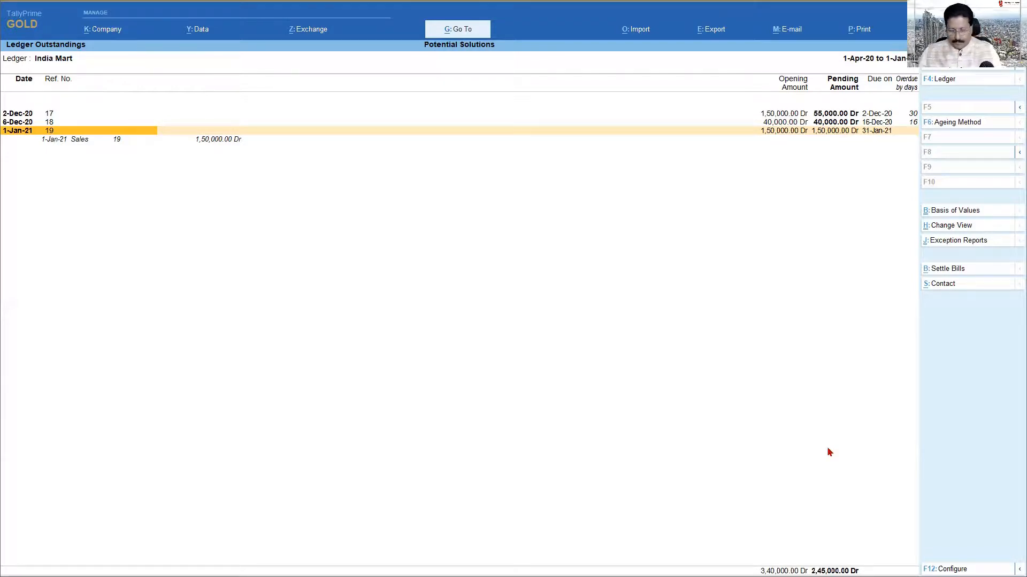
Start creating a new voucher and set its voucher date to 10-Jan-21
key("alt")
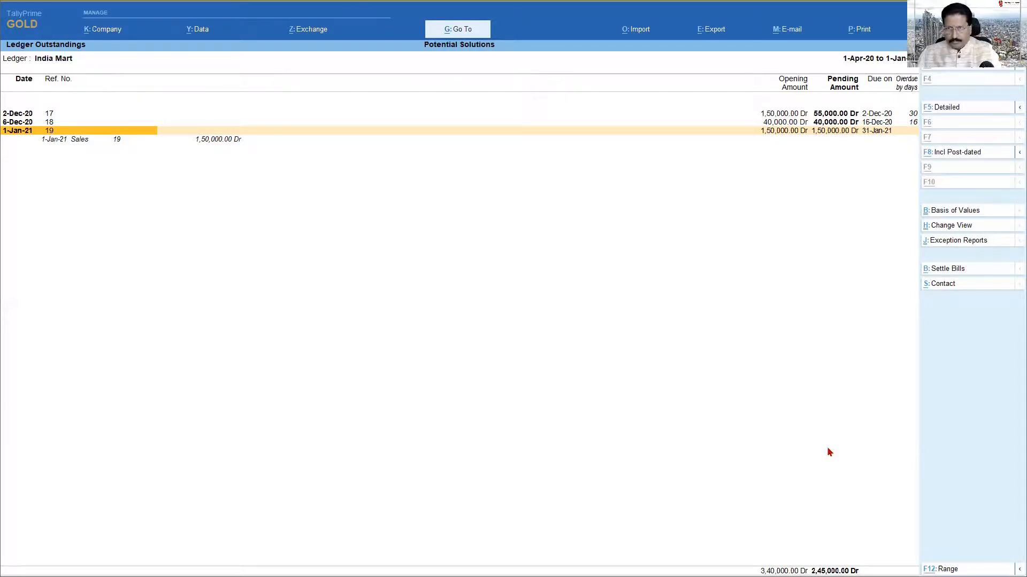
key("alt+g")
key("Up")
key("Up")
key("Up")
key("Up")
key("Up")
key("Up")
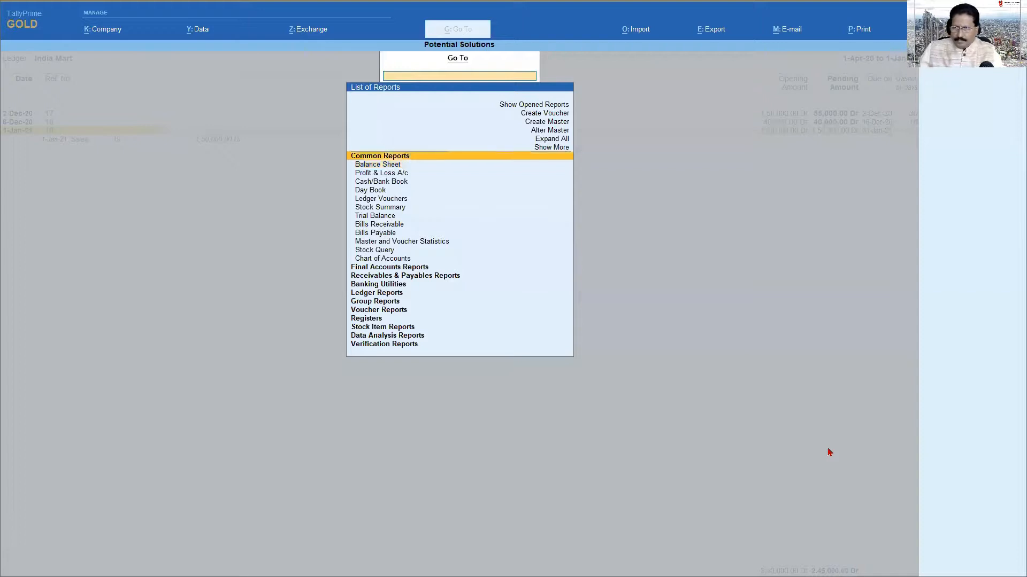
key("Return")
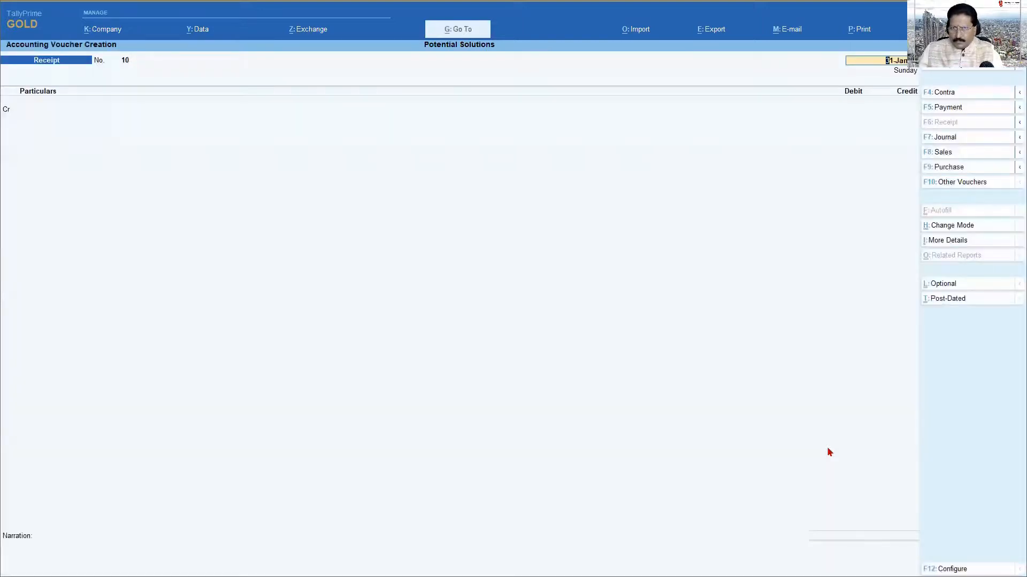
key("F2")
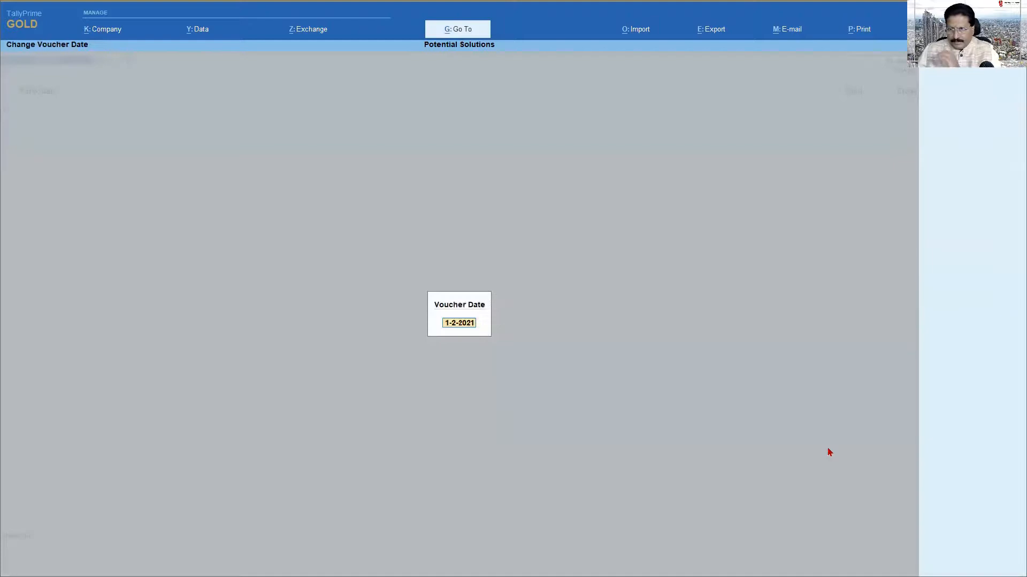
type("10-")
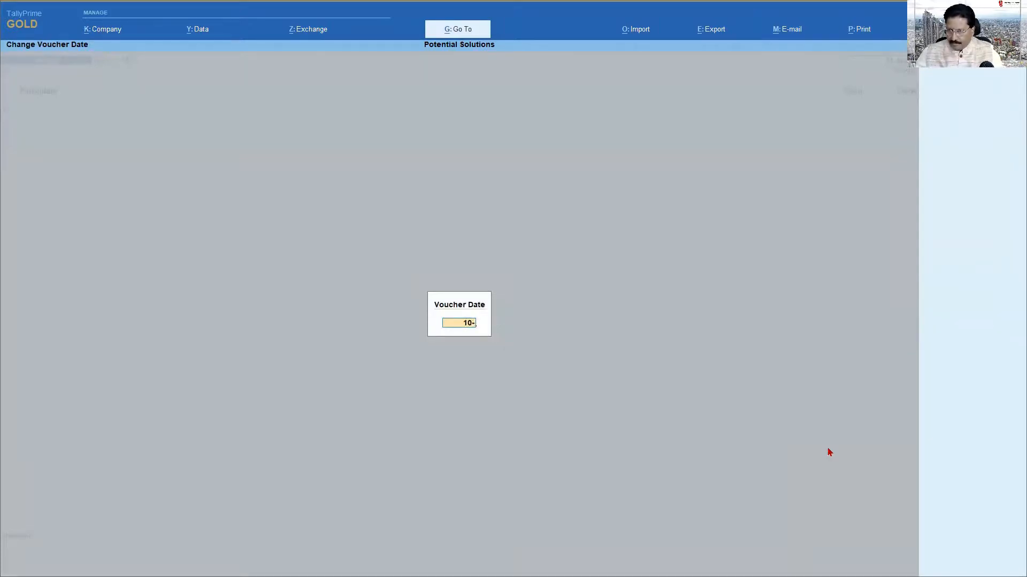
type("1")
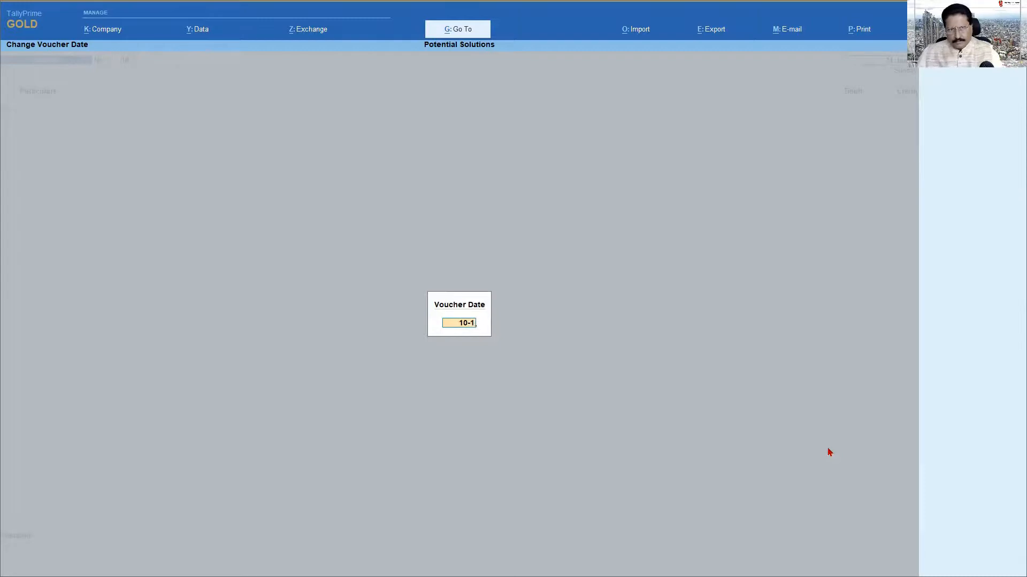
key("Return")
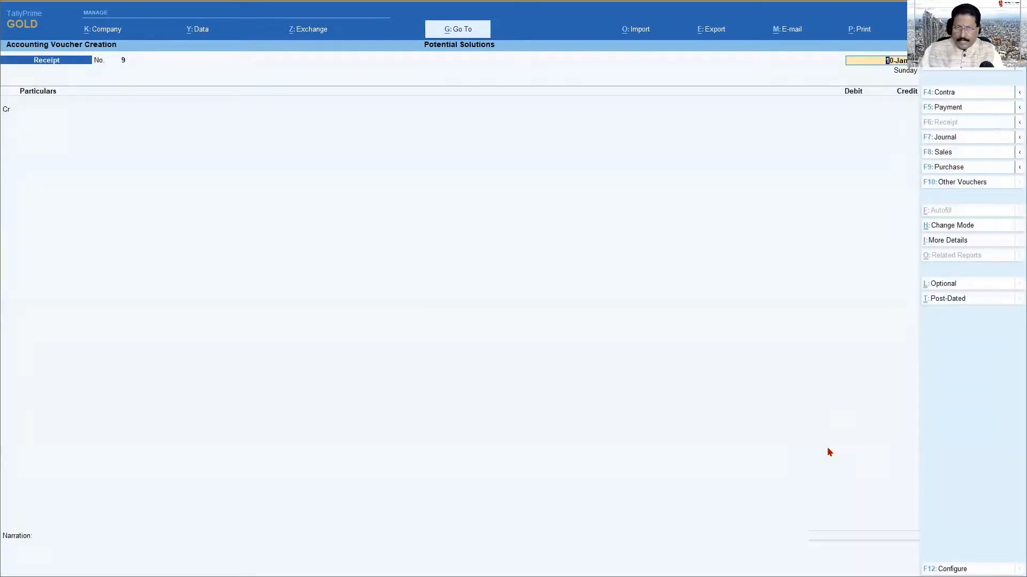
Change the voucher type to Sales, choose India Mart as the party, and accept the dispatch and order details with 30 Days payment terms
key("F8")
key("Return")
key("Return")
key("Return")
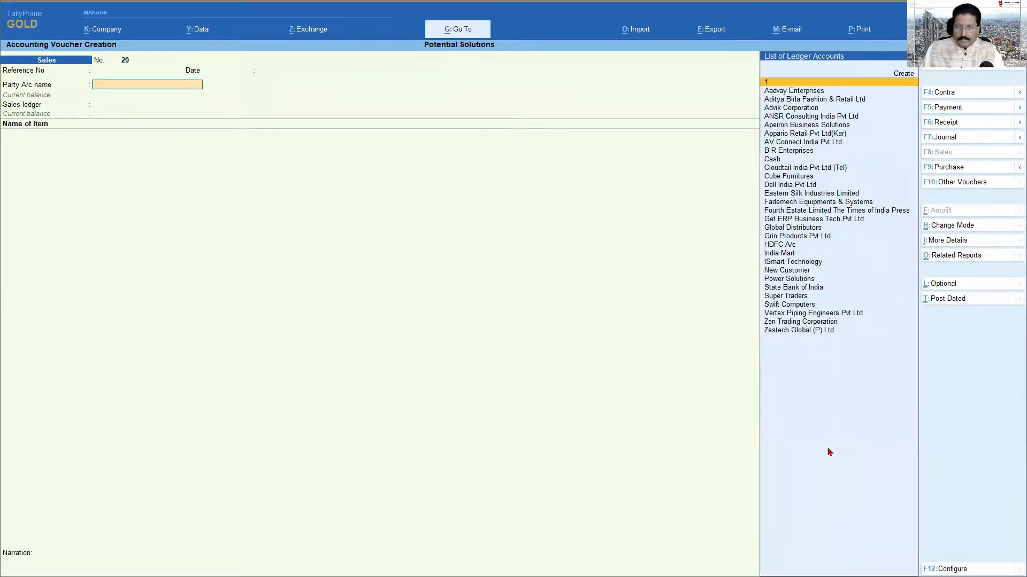
type("Ind")
key("Return")
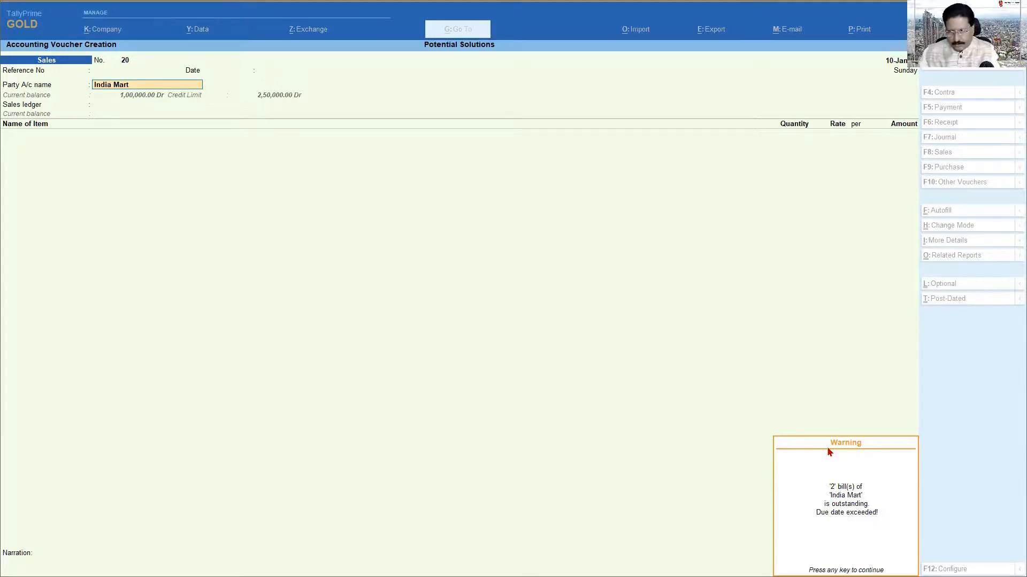
key("Return")
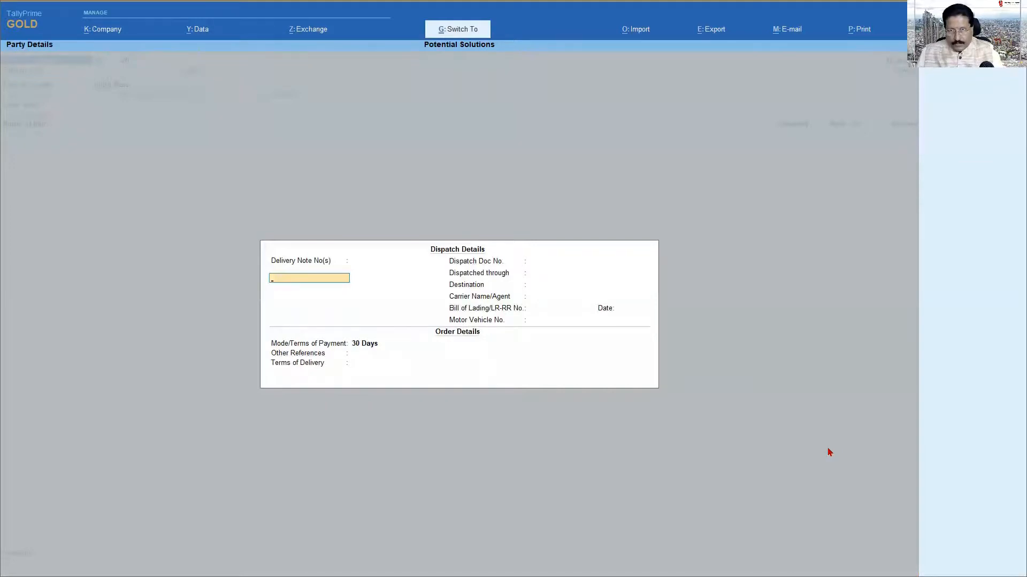
key("ctrl+a")
key("ctrl+a")
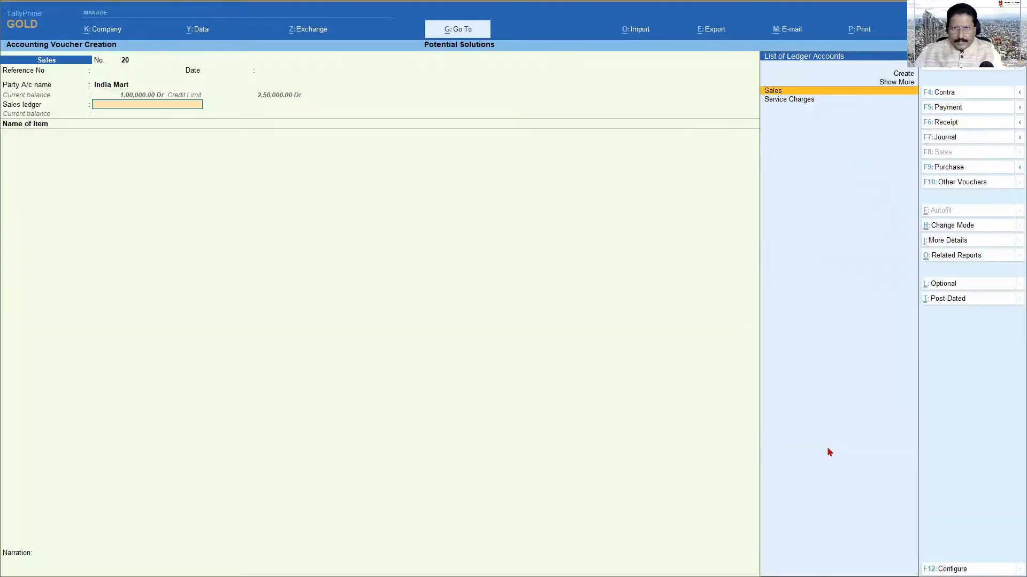
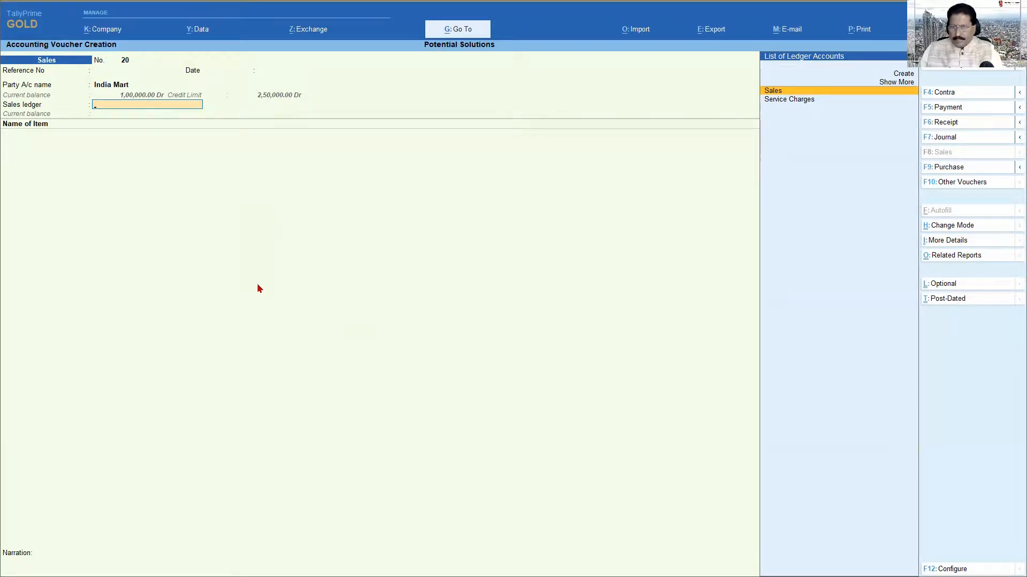
Choose the Sales ledger and add 2 Nos of Dell Laptop - I7 at 75,000.00 each to the sales voucher
key("Return")
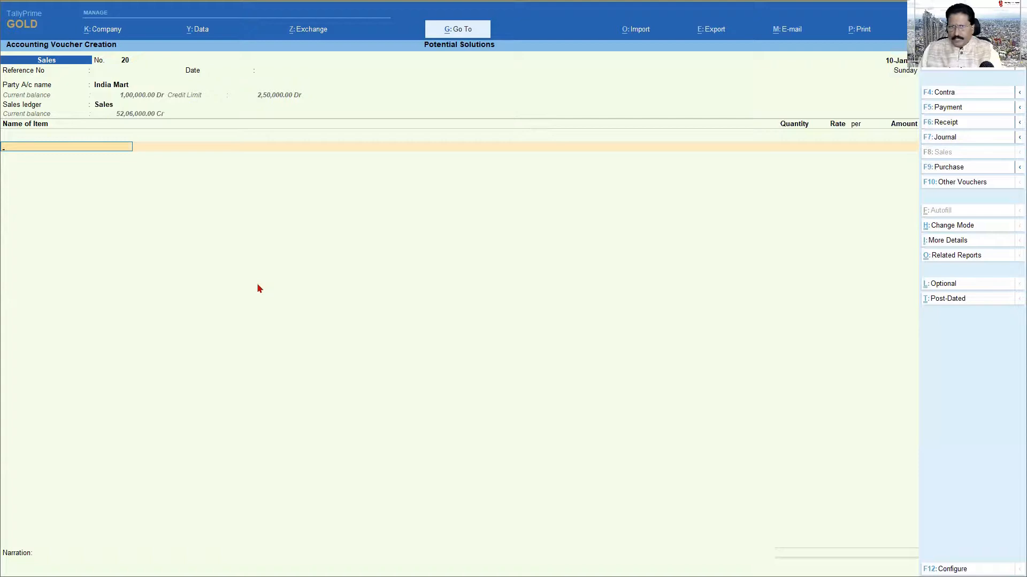
key("space")
key("Down")
key("Down")
key("Down")
key("Down")
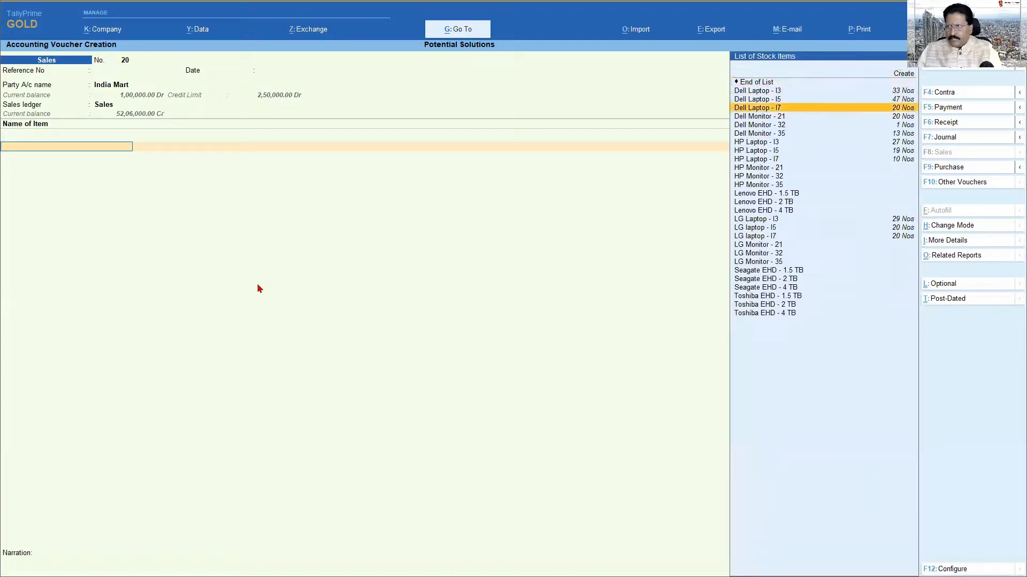
key("Return")
key("Return")
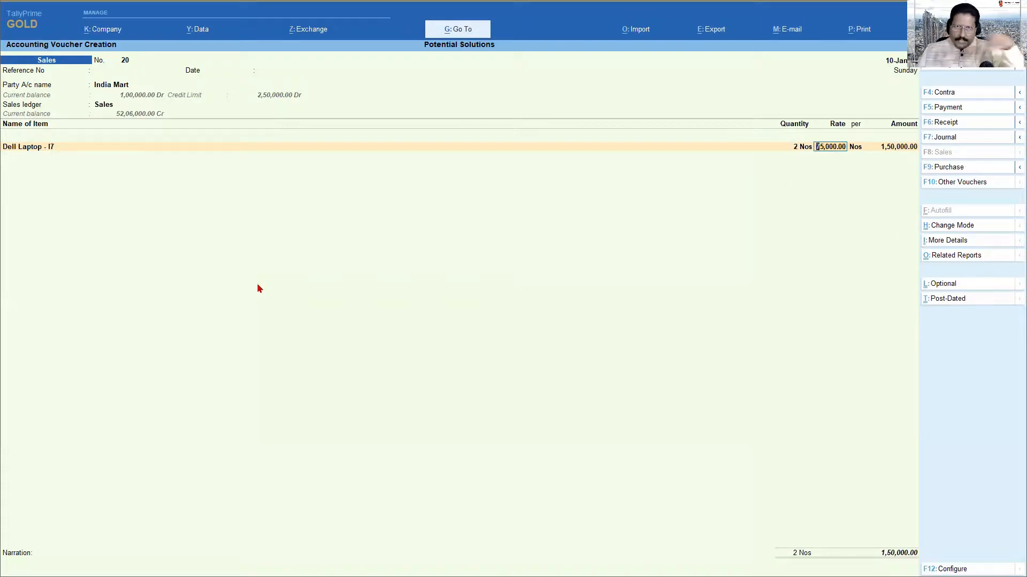
key("Return")
key("Return")
key("Return")
key("Return")
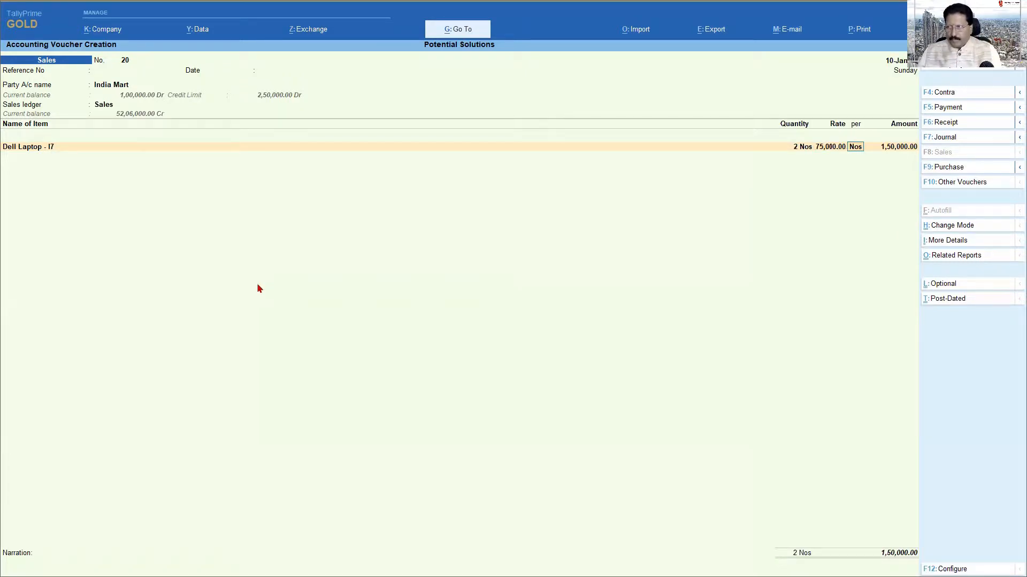
key("Return")
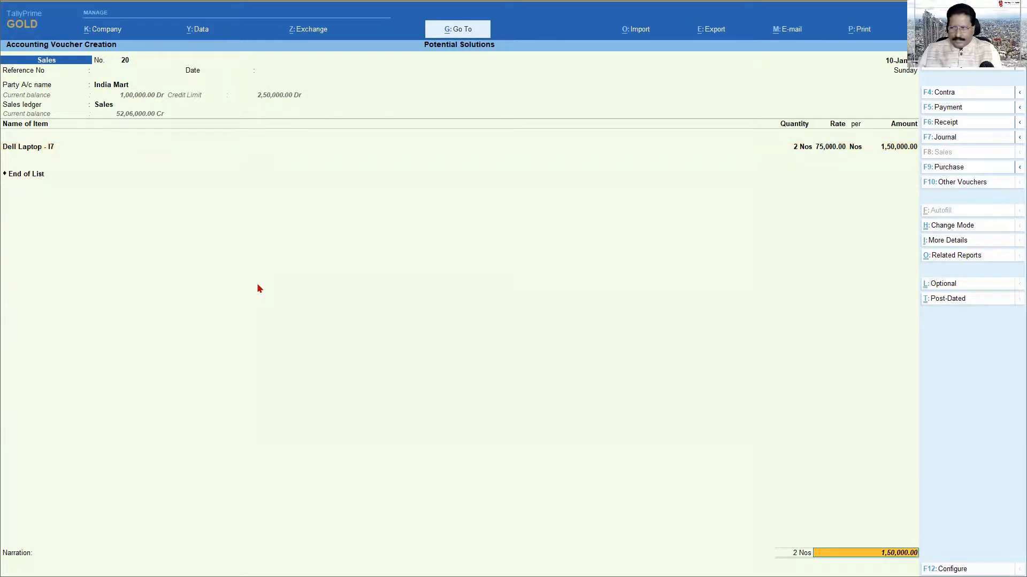
Accept the remaining sales details without a narration, save the voucher, and return to India Mart's Ledger Outstandings
key("Return")
key("Return")
key("Return")
key("Return")
key("Return")
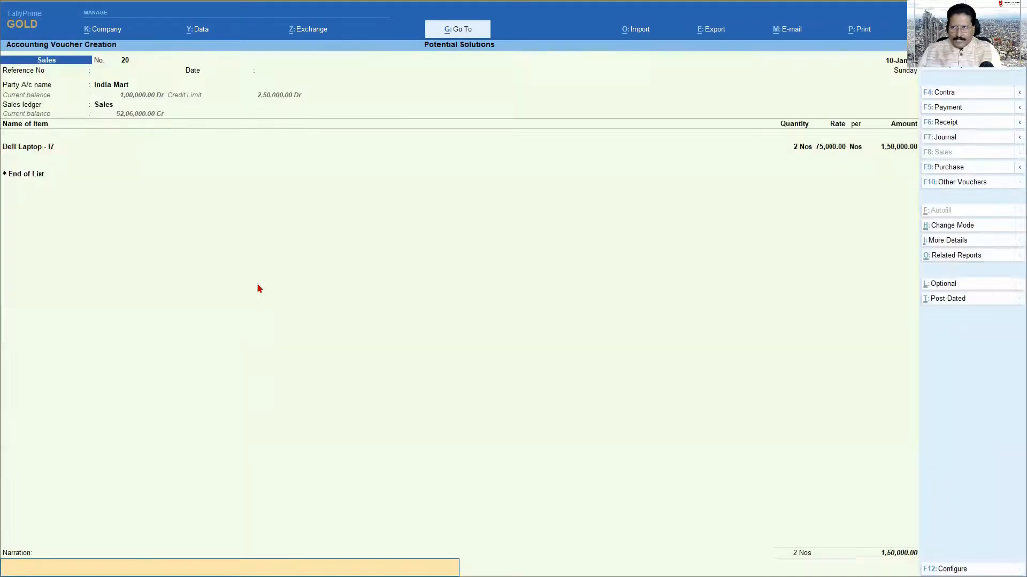
key("Return")
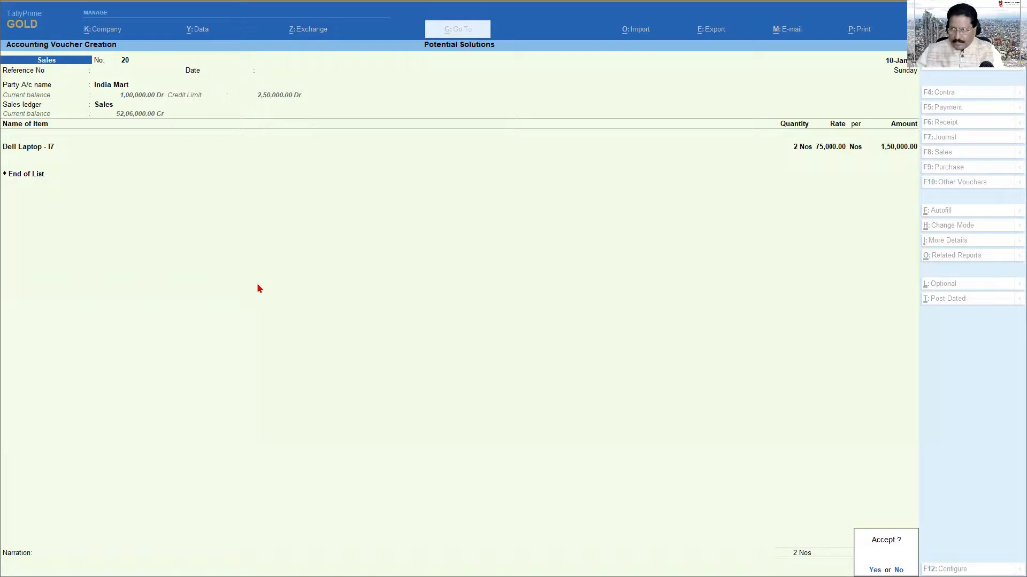
key("y")
key("Escape")
key("y")
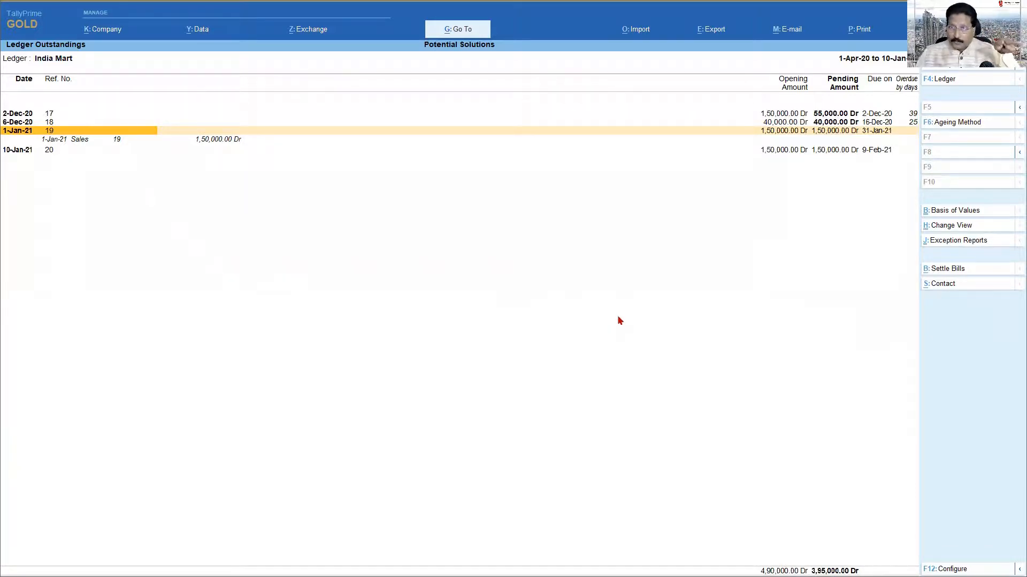
Expand bill 20 in India Mart's outstandings and open its 10-Jan-21 sales voucher for alteration
key("Down")
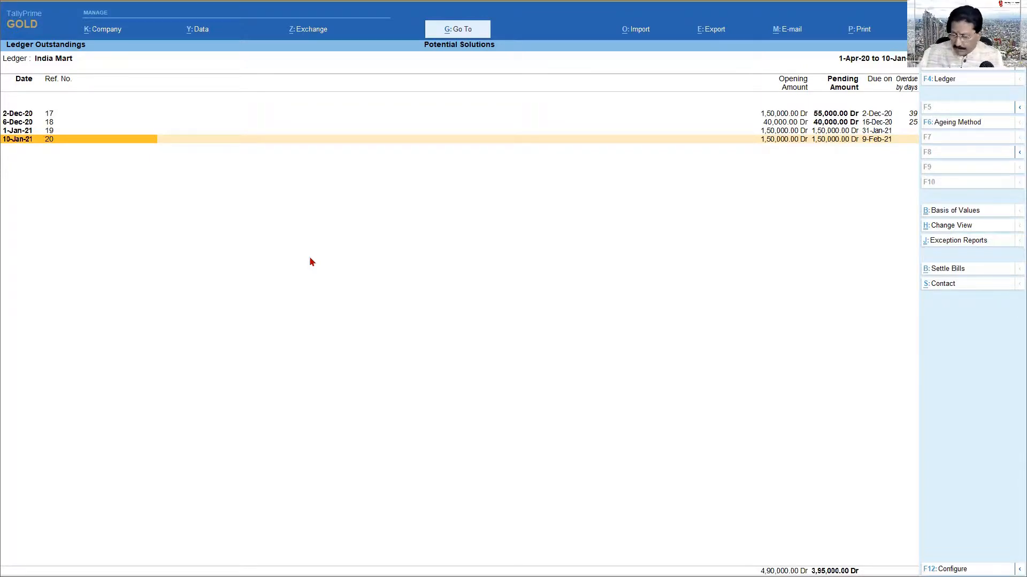
key("shift+Return")
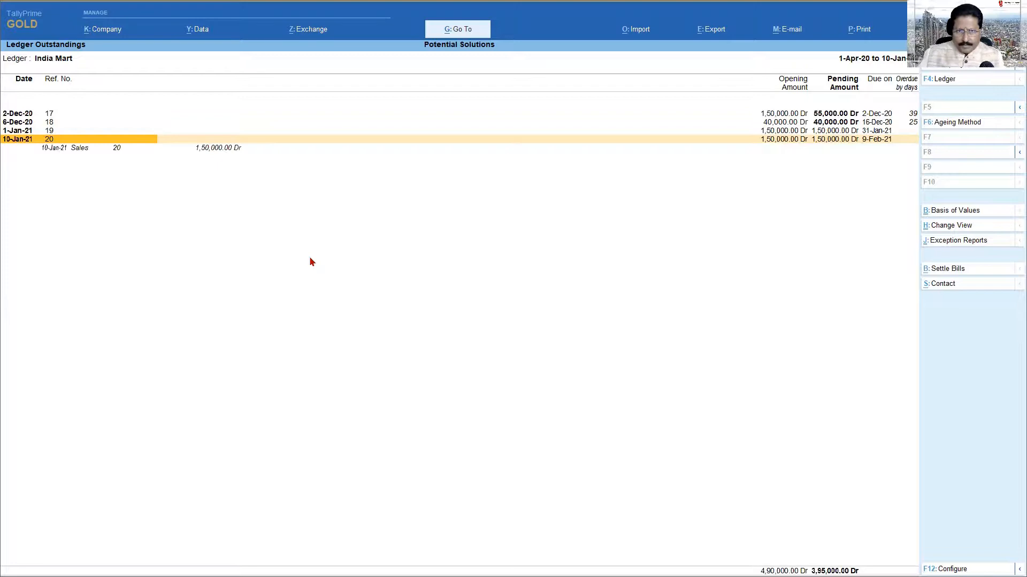
key("Down")
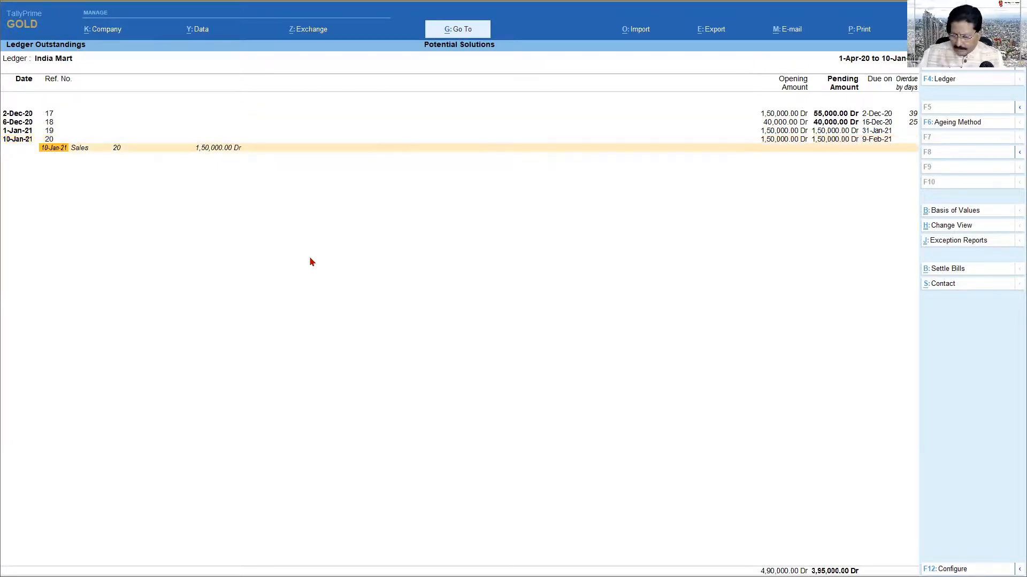
key("Return")
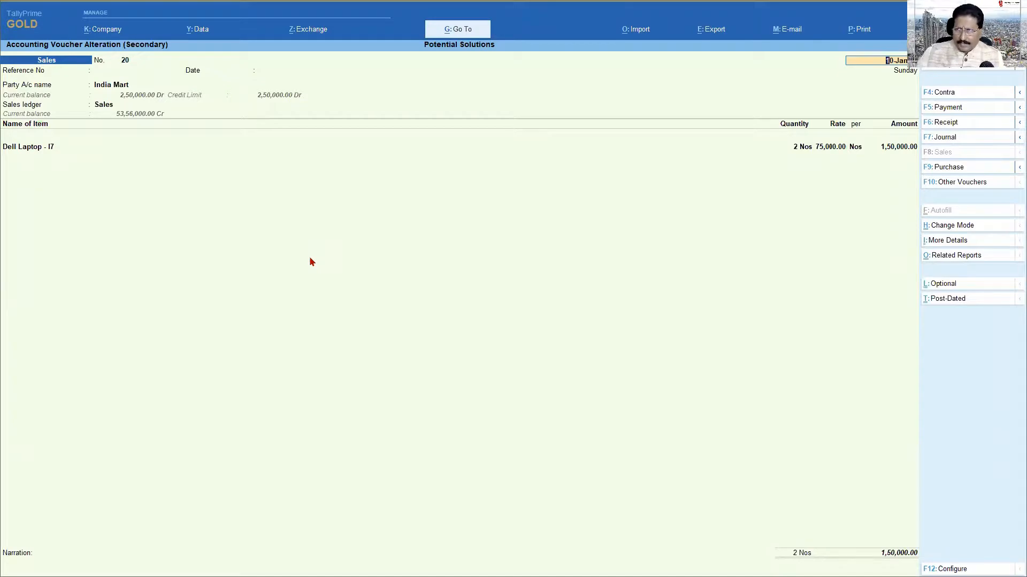
From the voucher's party field, set India Mart's ledger option to override the credit limit using post-dated transactions to No, and save the ledger
left_click(116, 86)
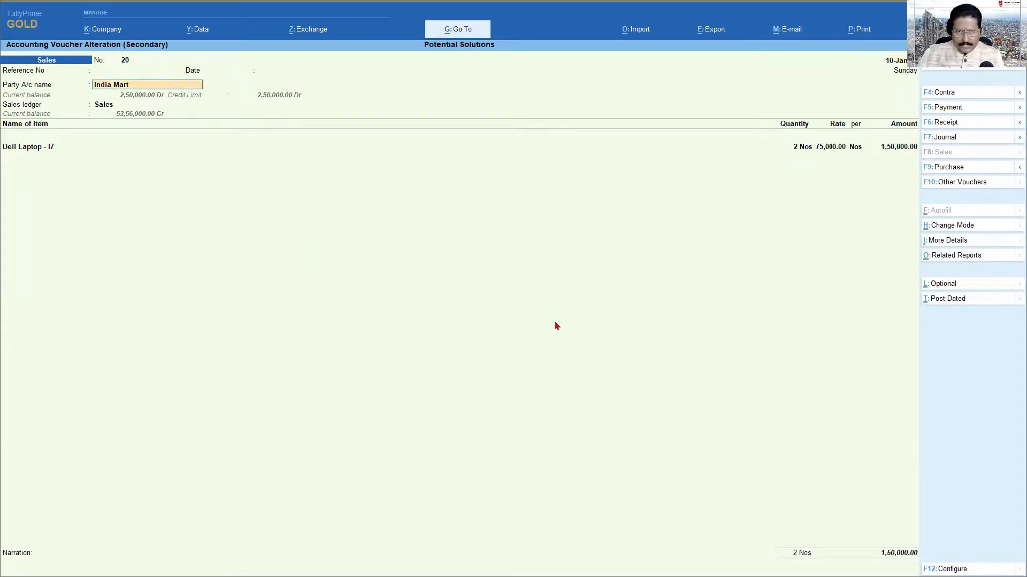
key("ctrl+Return")
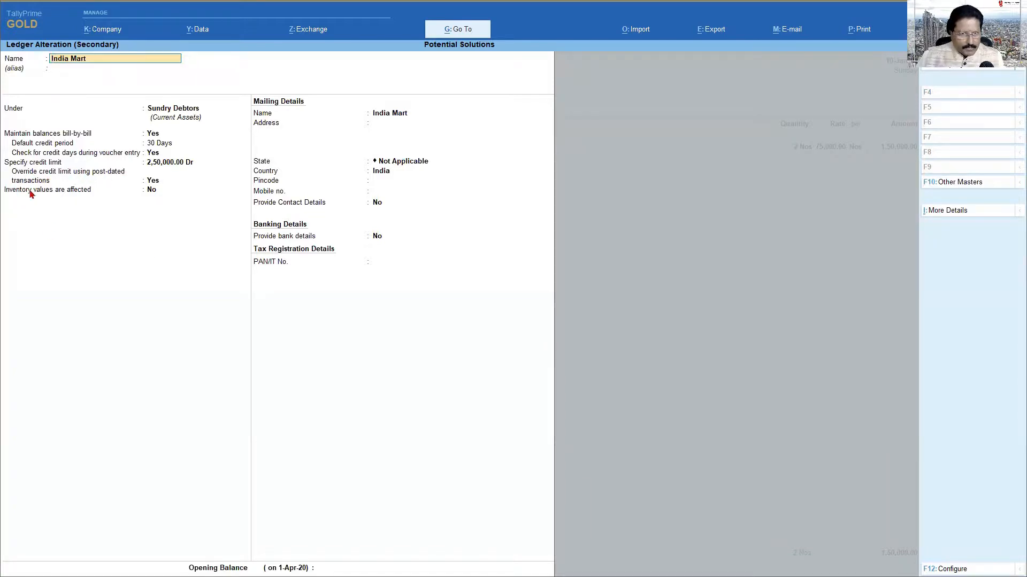
left_click(152, 181)
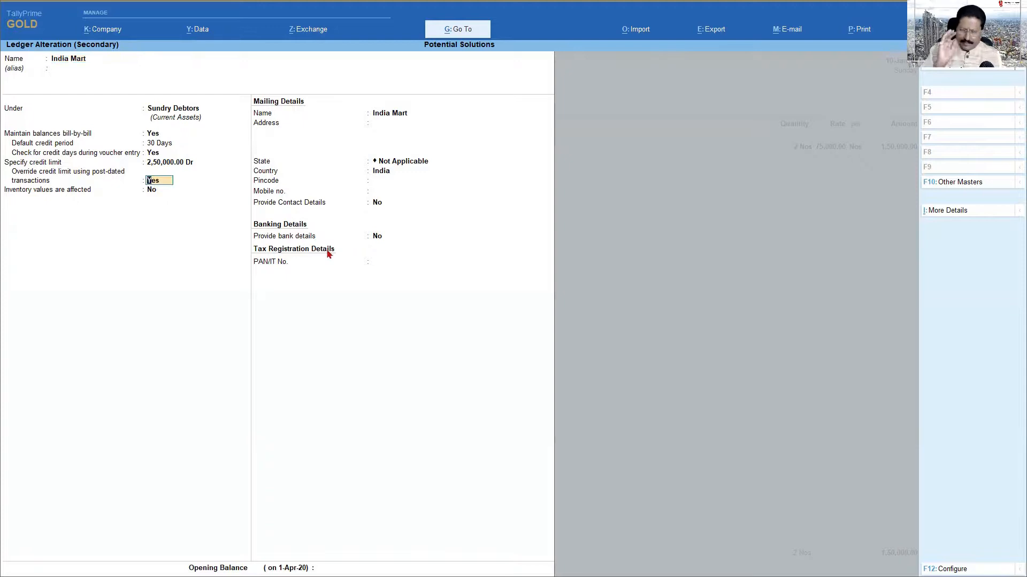
type("n")
key("Return")
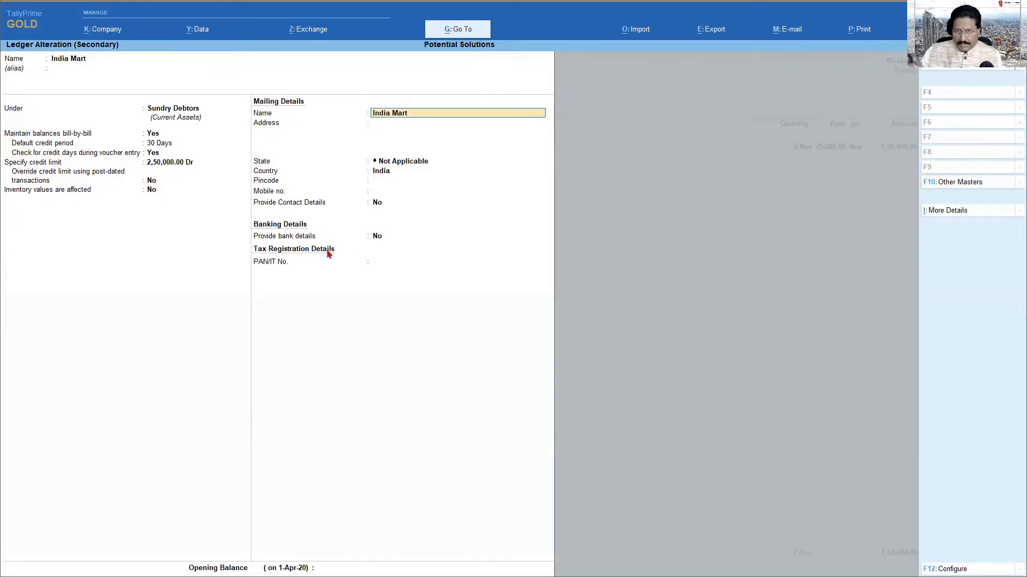
key("ctrl+a")
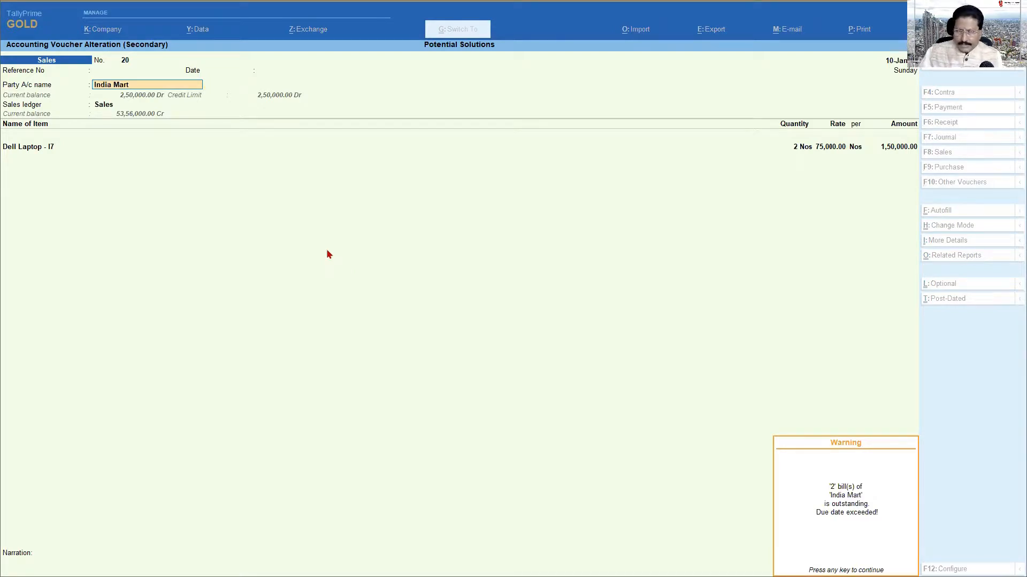
key("Return")
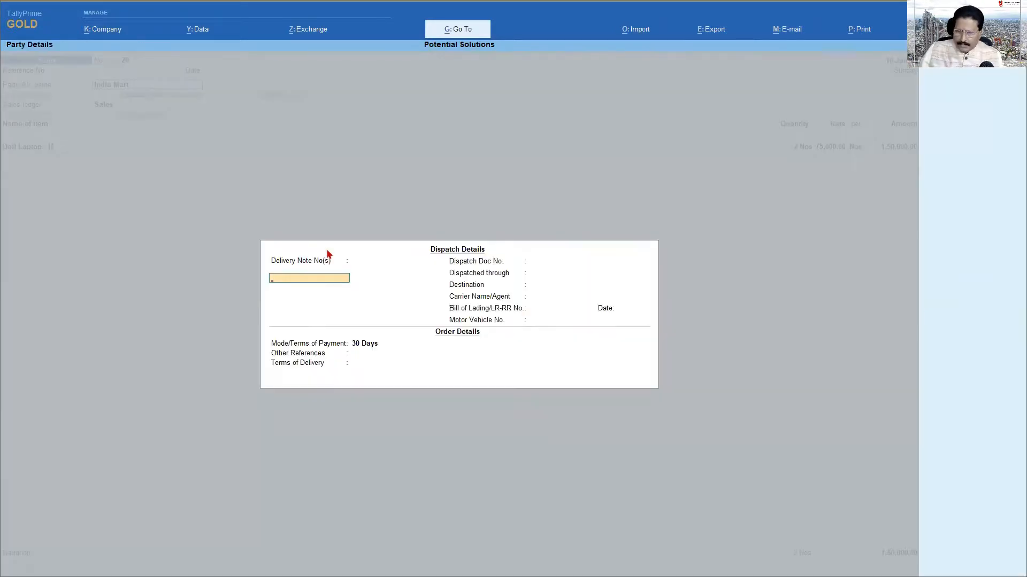
Accept the dispatch and party details of sales voucher 20, keeping the Sales ledger and the existing Dell Laptop - I7 line
key("ctrl+a")
key("ctrl")
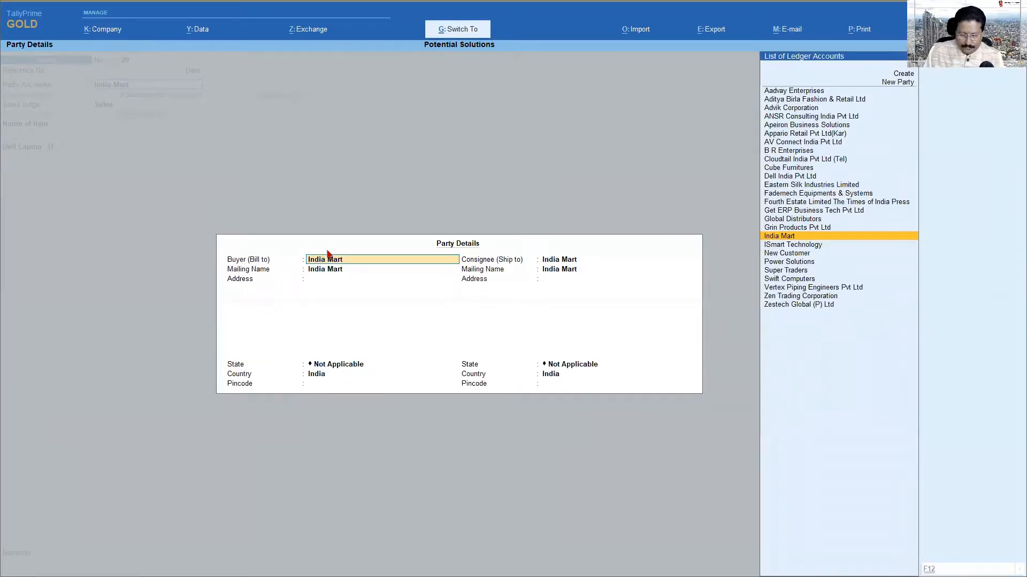
key("ctrl+a")
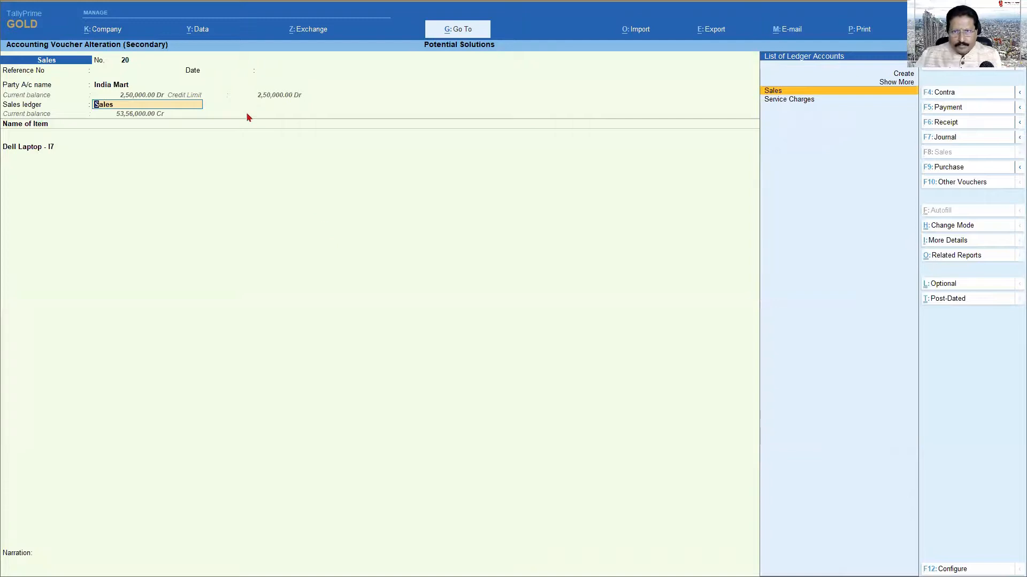
key("Return")
key("Return")
key("Return")
key("Return")
key("Return")
key("Return")
key("Return")
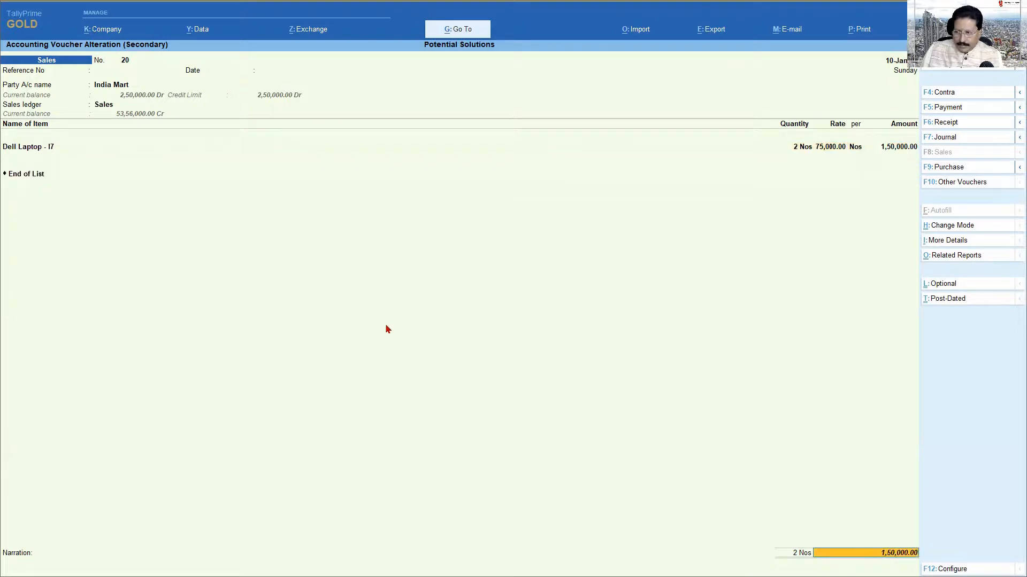
Accept the bill-wise New Ref 20 with 30 days' credit, leave the narration blank, and try to save the sales voucher
key("Return")
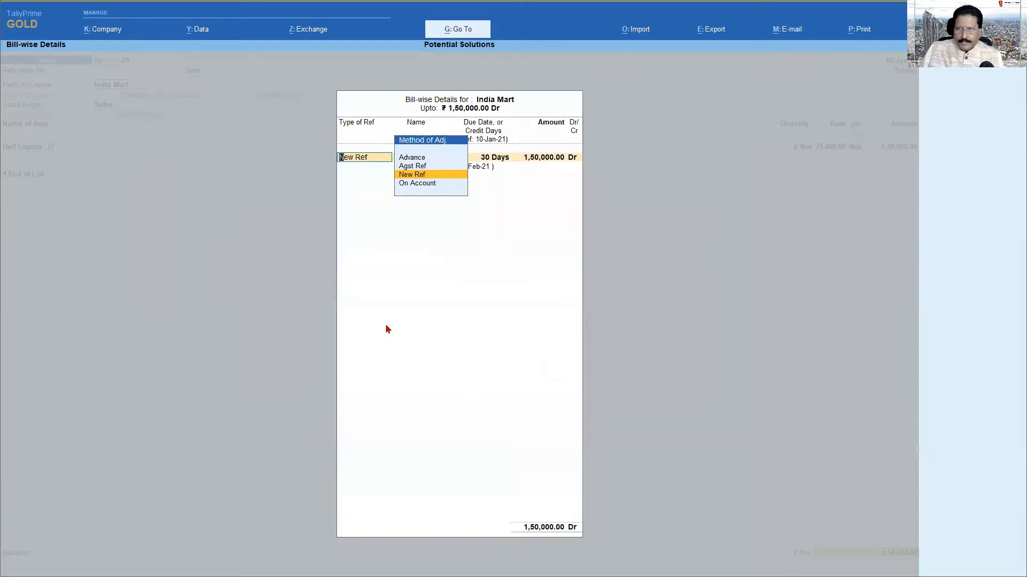
key("Return")
key("Return")
key("Return")
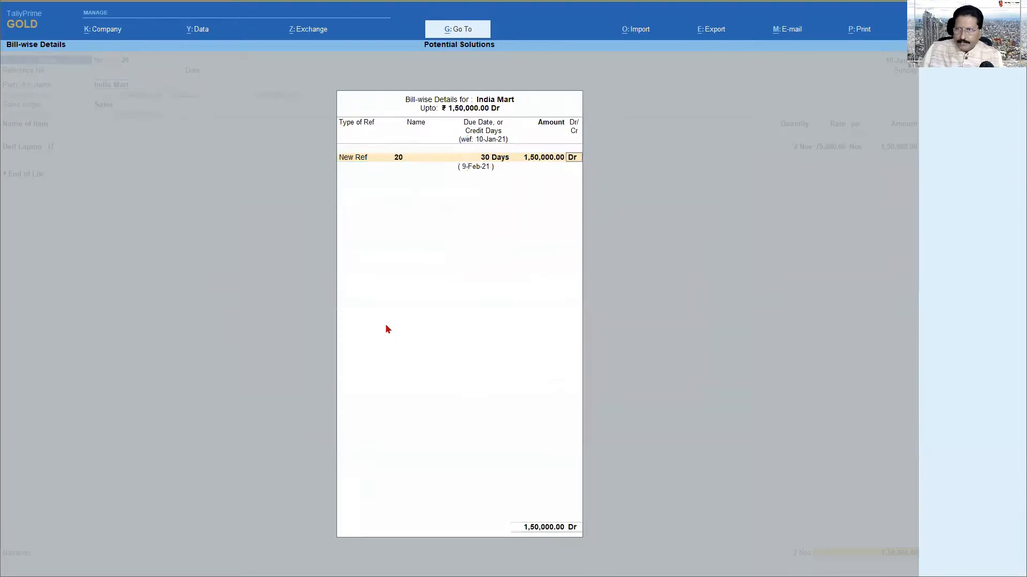
key("Return")
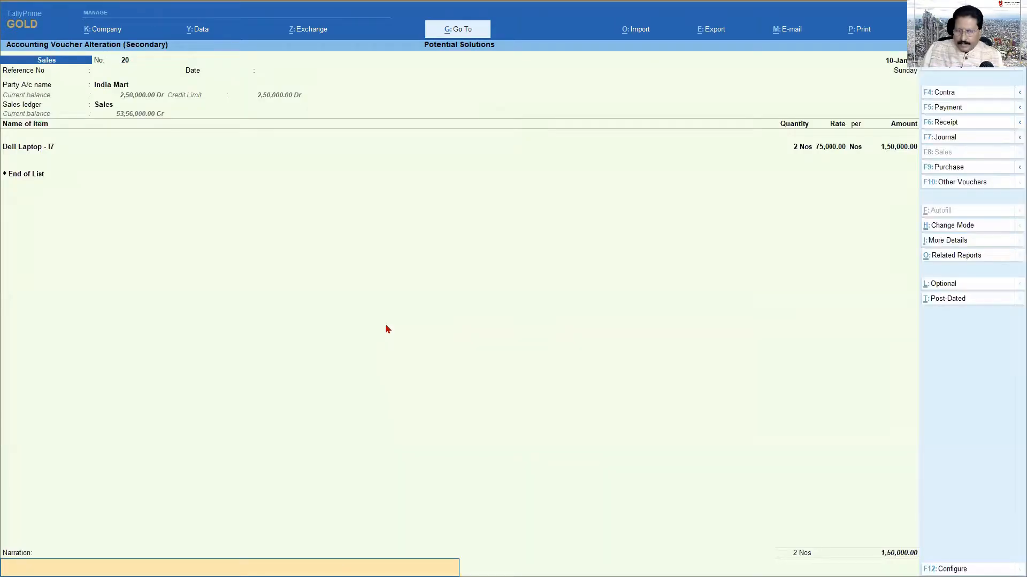
key("Return")
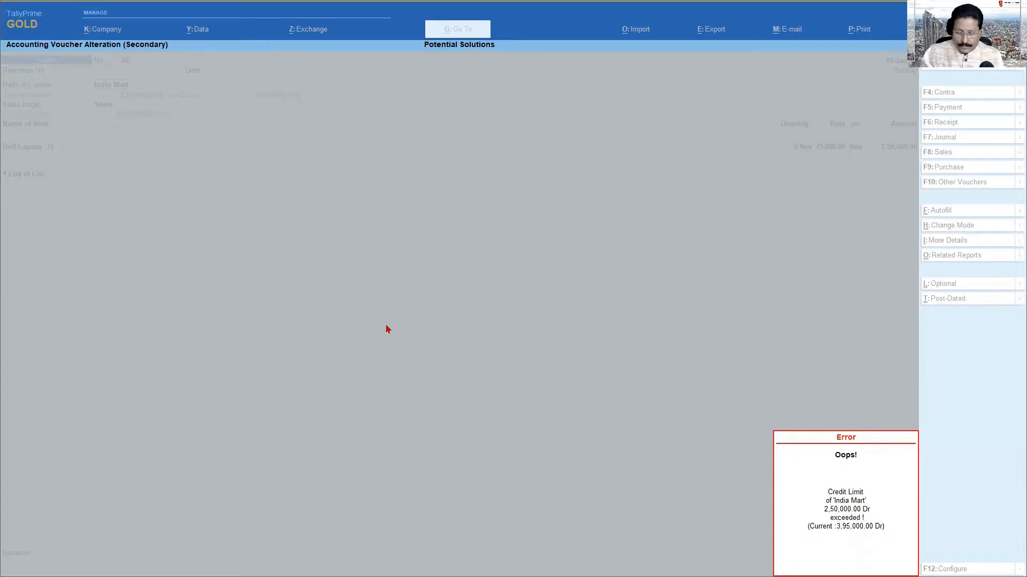
key("Escape")
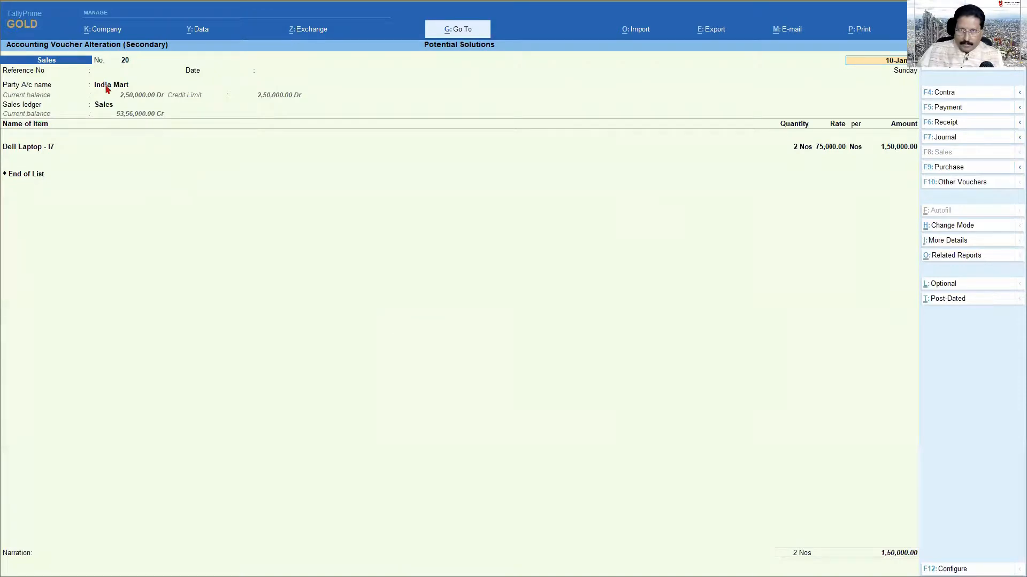
Open India Mart's ledger from the voucher's party field, check its credit limit settings, and leave it without saving
left_click(108, 88)
key("ctrl+Return")
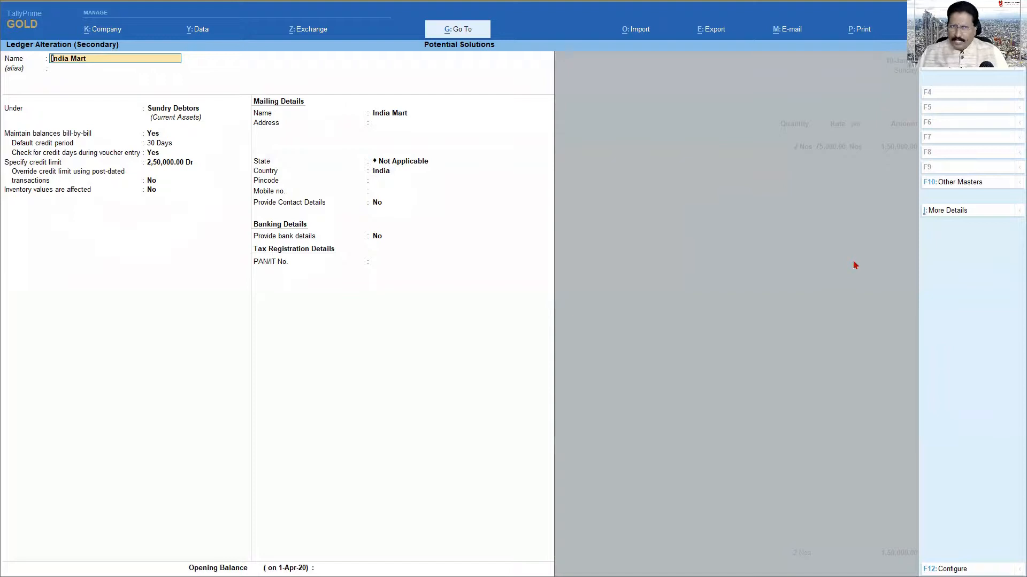
key("BackSpace")
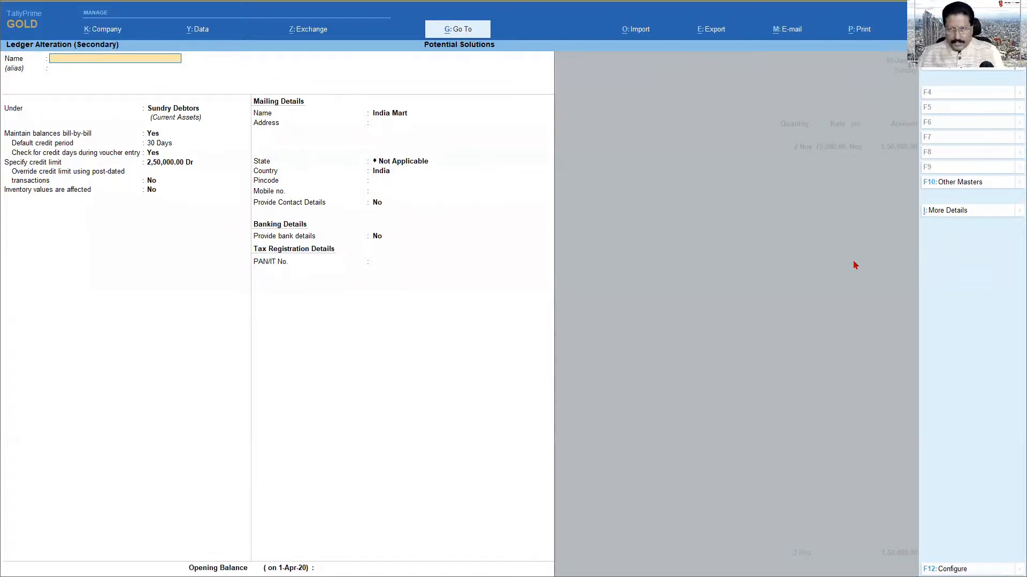
key("Escape")
key("y")
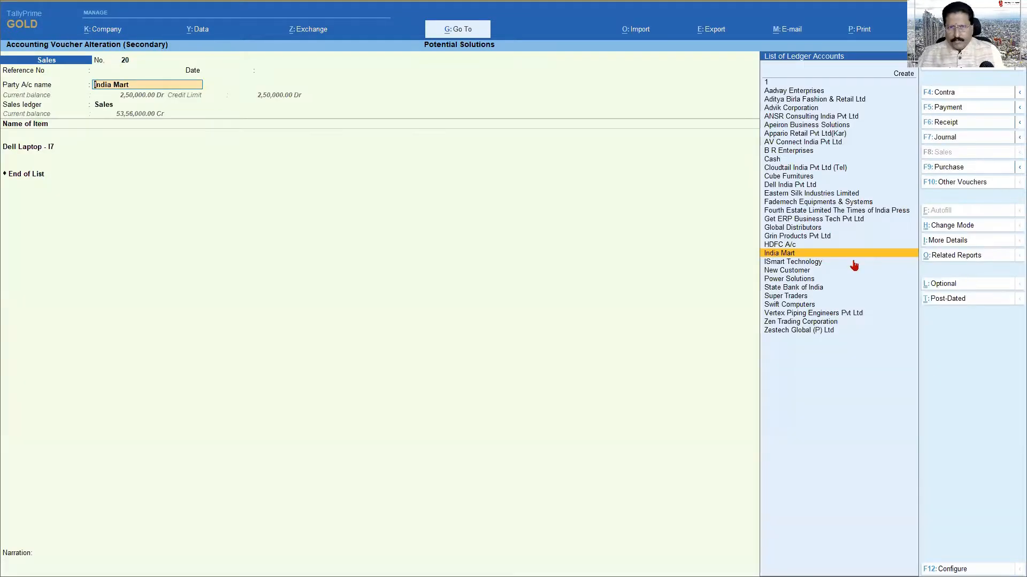
Discard the alteration of sales voucher 20 and return from India Mart's outstandings to the Gateway of Tally
key("Escape")
key("y")
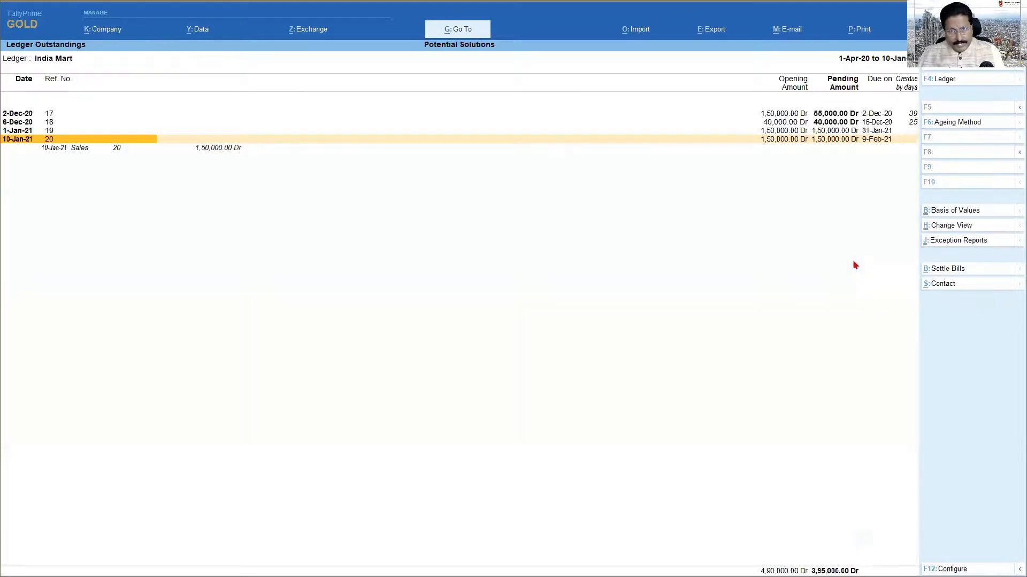
key("Escape")
key("Escape")
key("Escape")
key("Escape")
key("y")
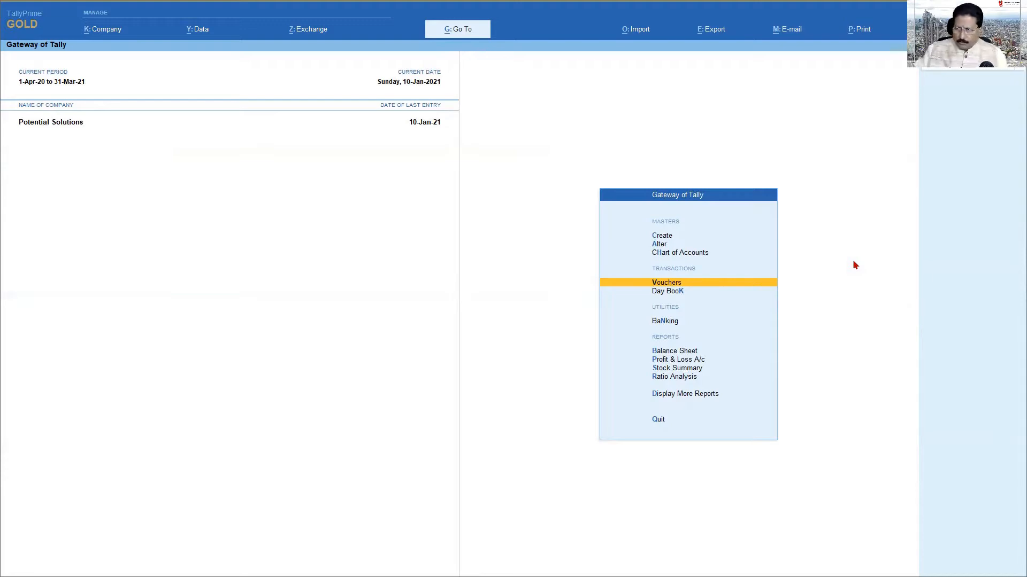
Switch to Tally.ERP 9 and open India Mart's ledger for alteration in Potential Solutions
key("alt+Tab")
key("alt+Tab")
key("alt+Tab")
key("alt+Tab")
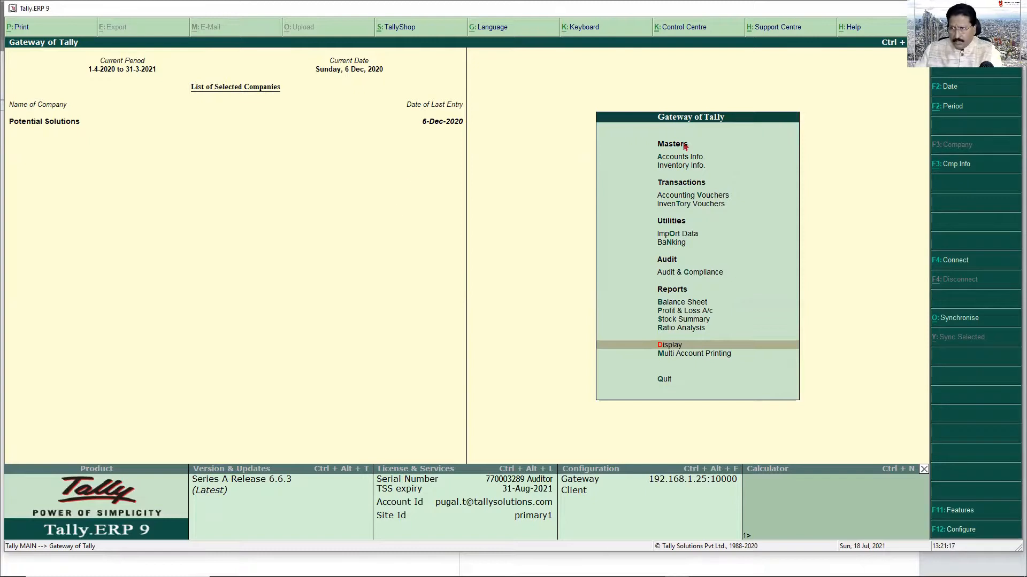
left_click(661, 160)
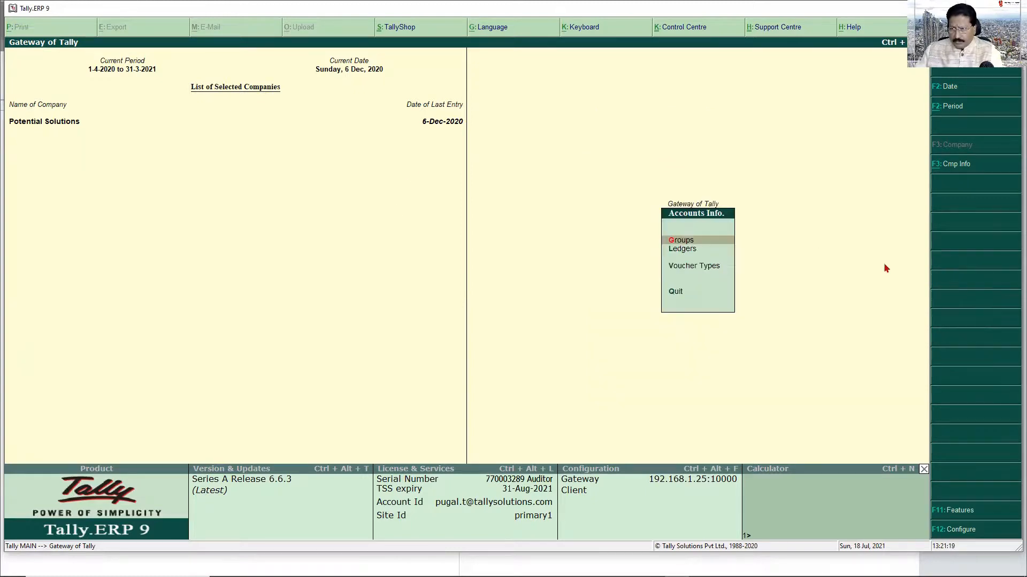
key("Down")
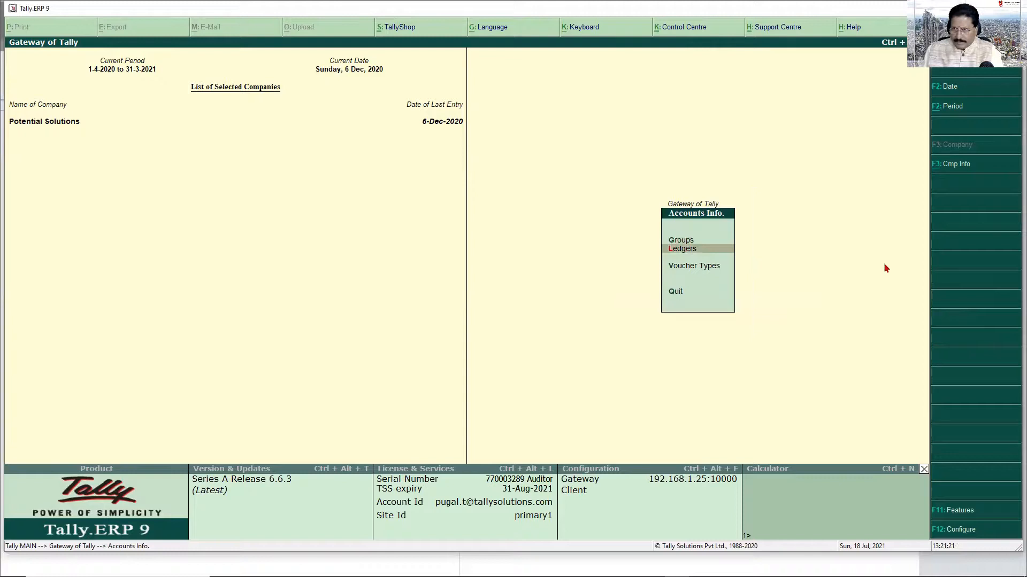
key("Return")
key("Down")
key("Down")
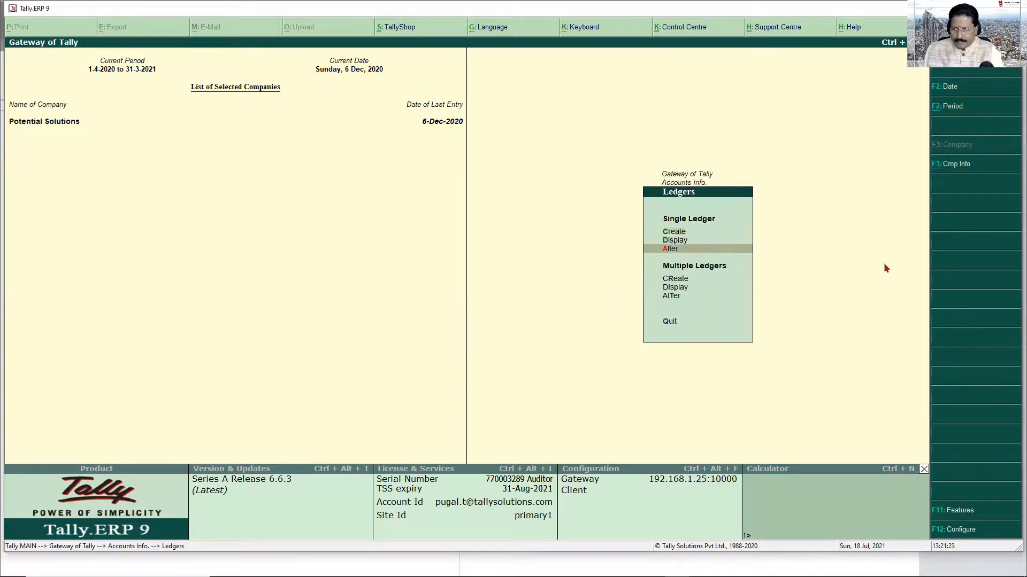
key("Return")
type("Ind")
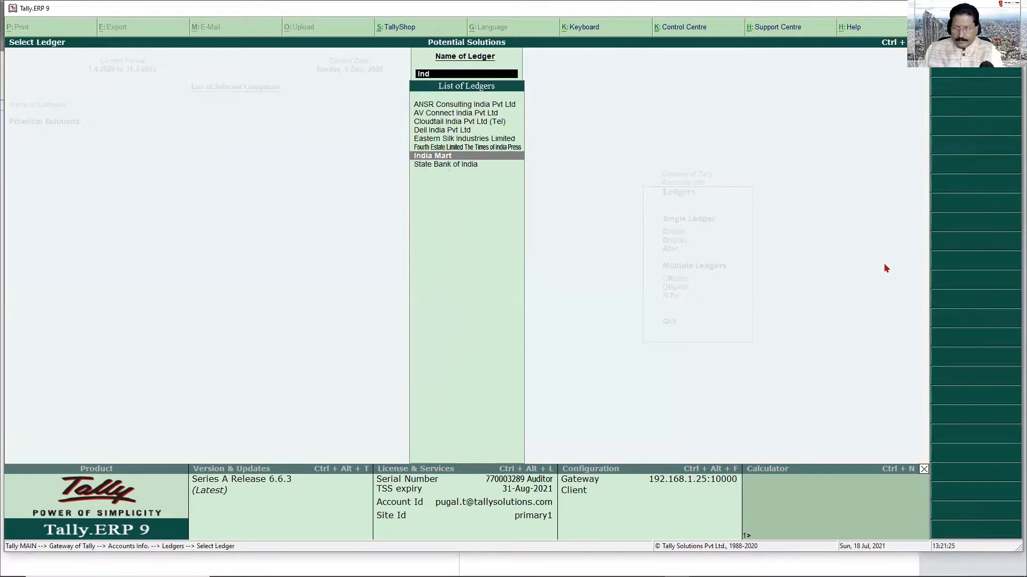
key("Return")
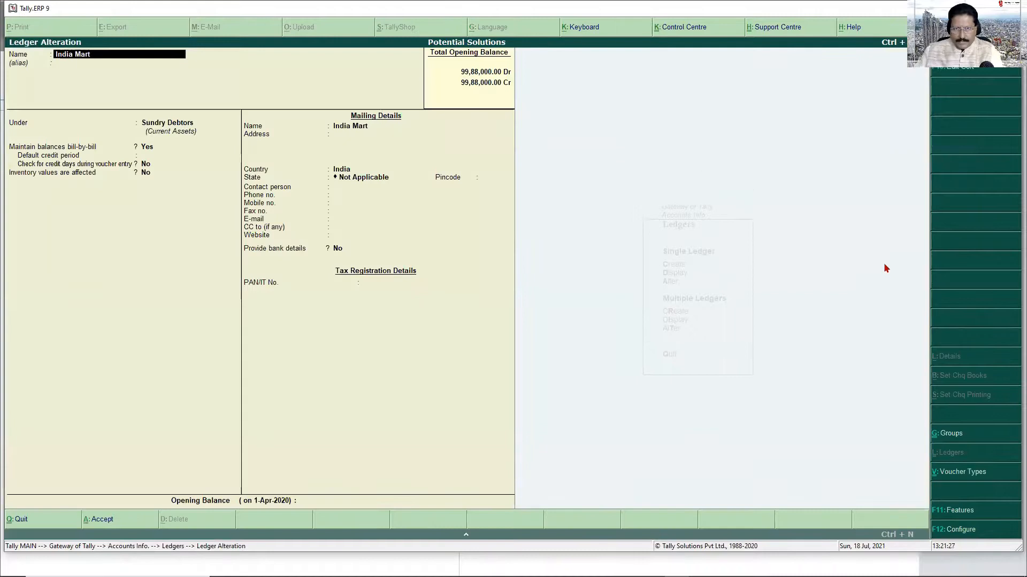
Set India Mart's default credit period to 30 days and the check for credit days during voucher entry to Yes
left_click(173, 156)
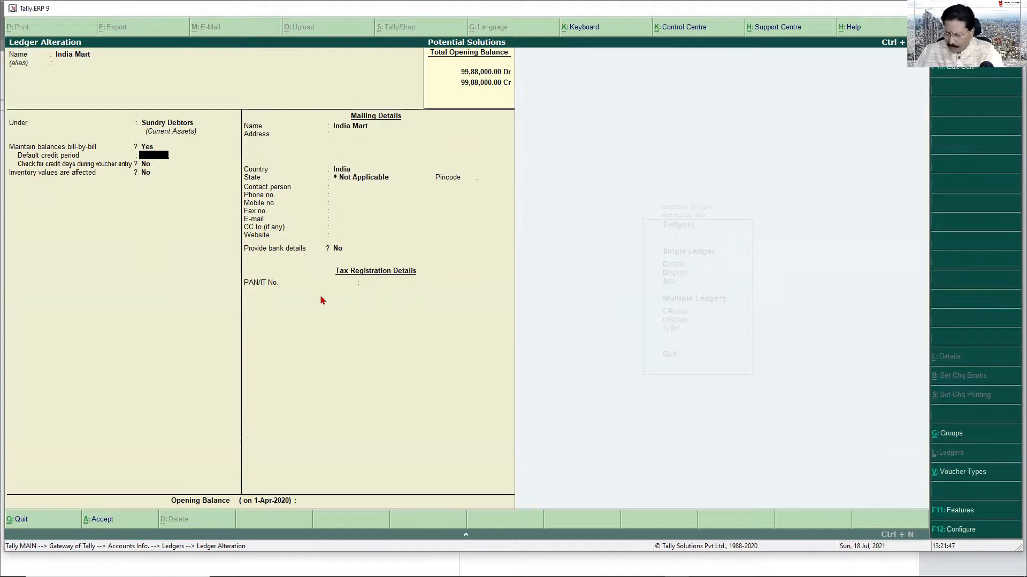
type("0")
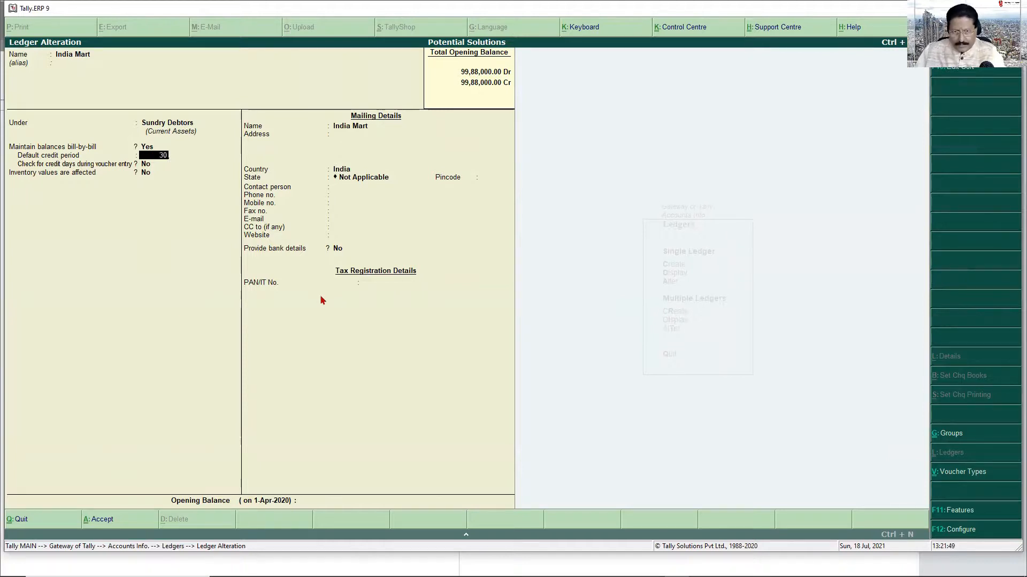
key("Return")
type("yes")
key("Return")
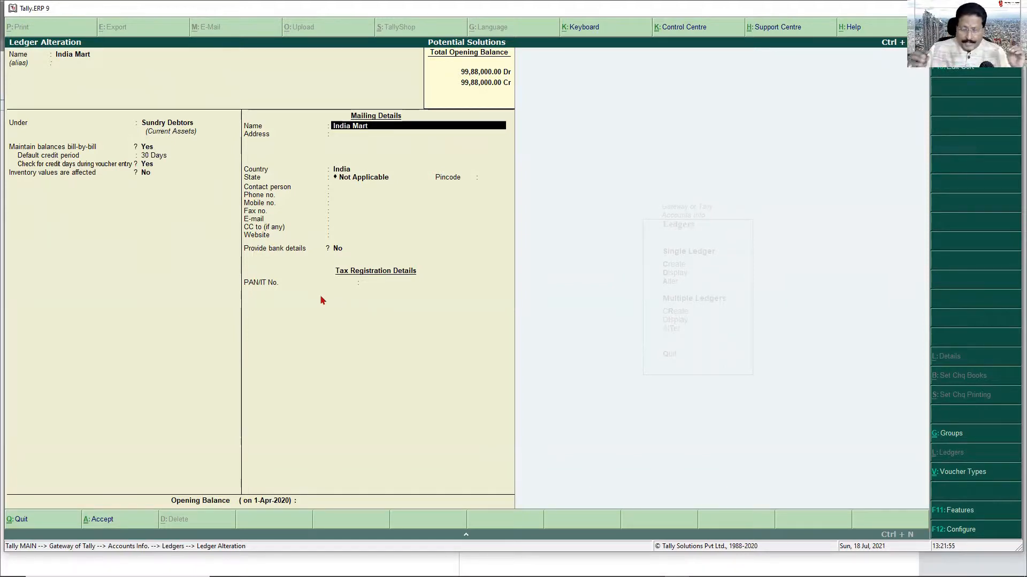
key("BackSpace")
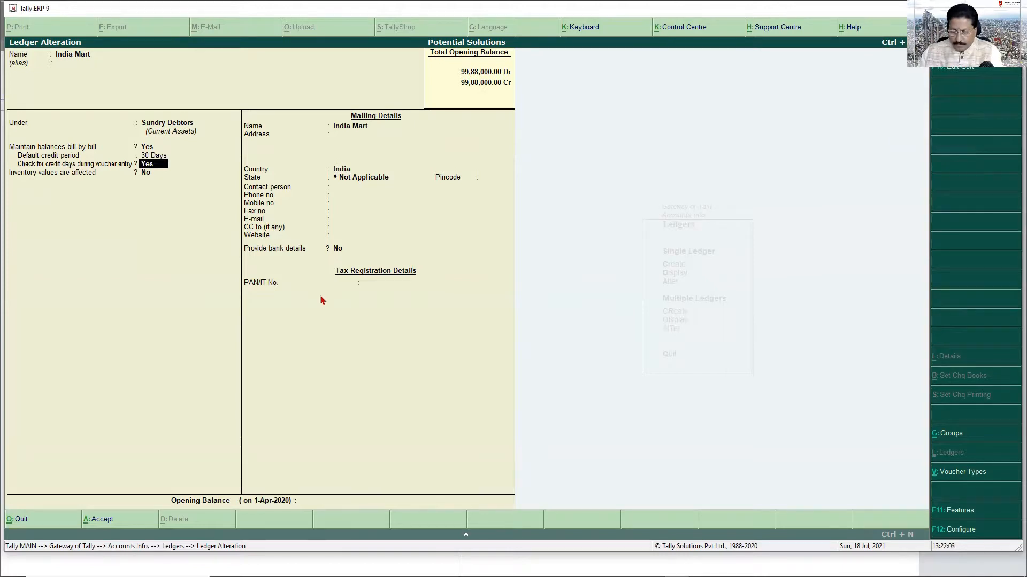
Set Maintain budgets and controls to Yes in the company's accounting features and return to India Mart's ledger
key("F11")
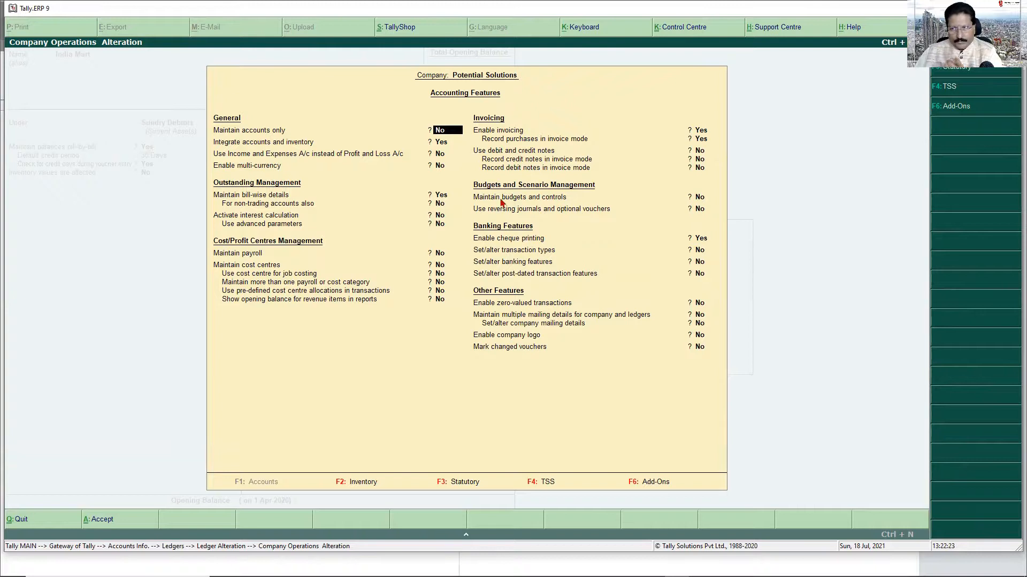
left_click(698, 202)
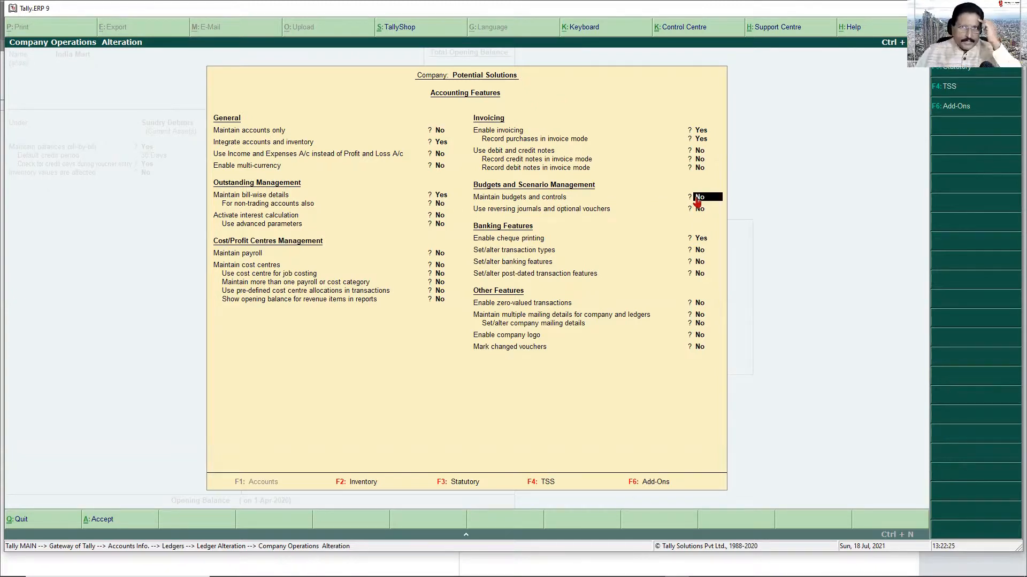
type("y")
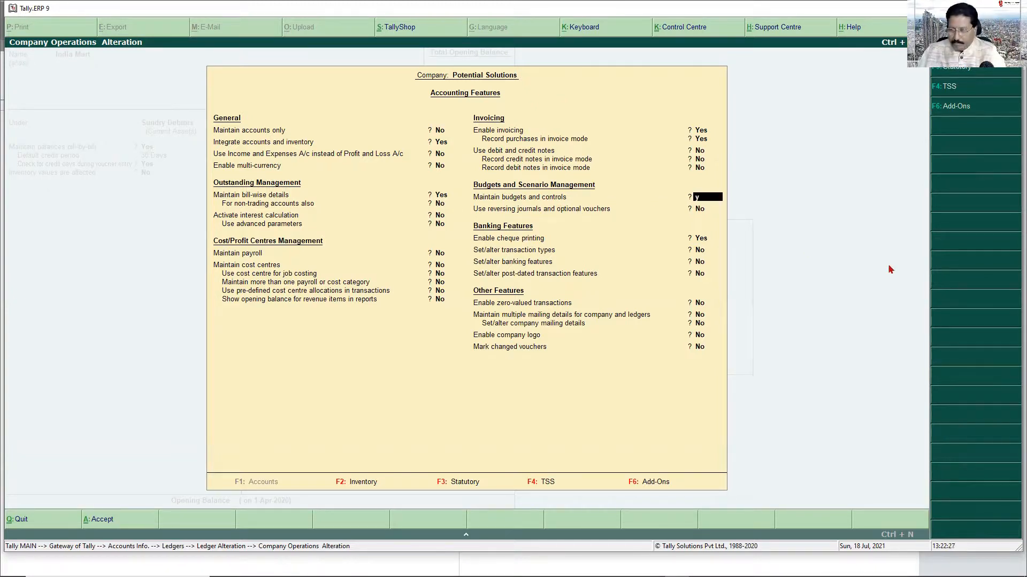
key("Return")
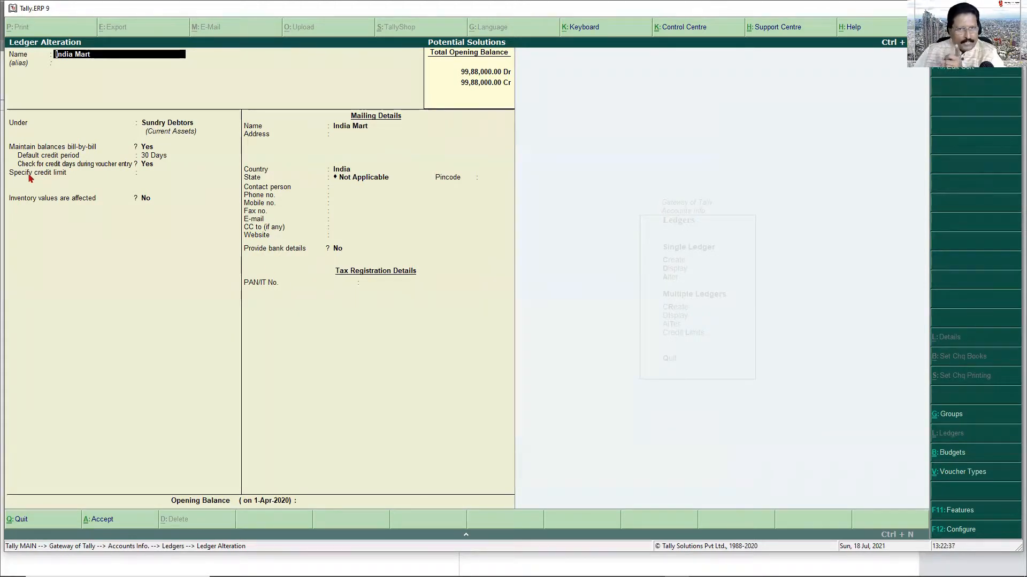
Specify India Mart's credit limit as 2,50,000.00, set its override using post-dated transactions to Yes, and save the ledger
left_click(161, 176)
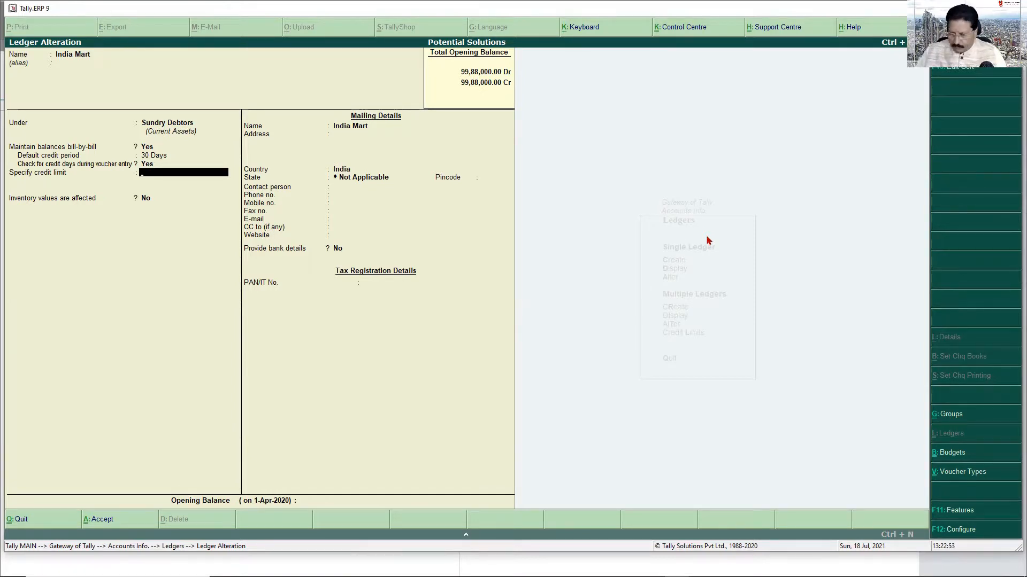
type("2500")
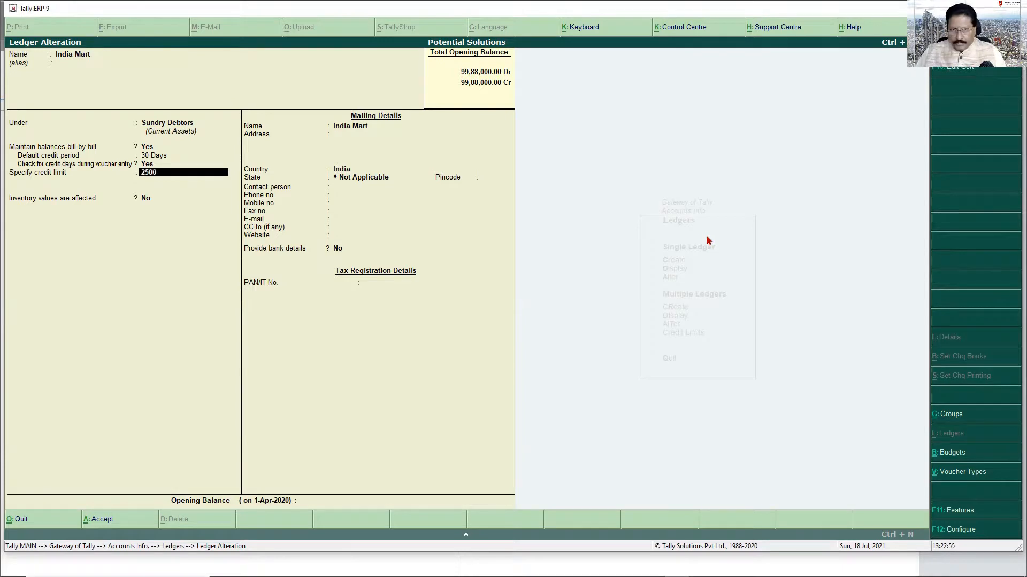
key("Return")
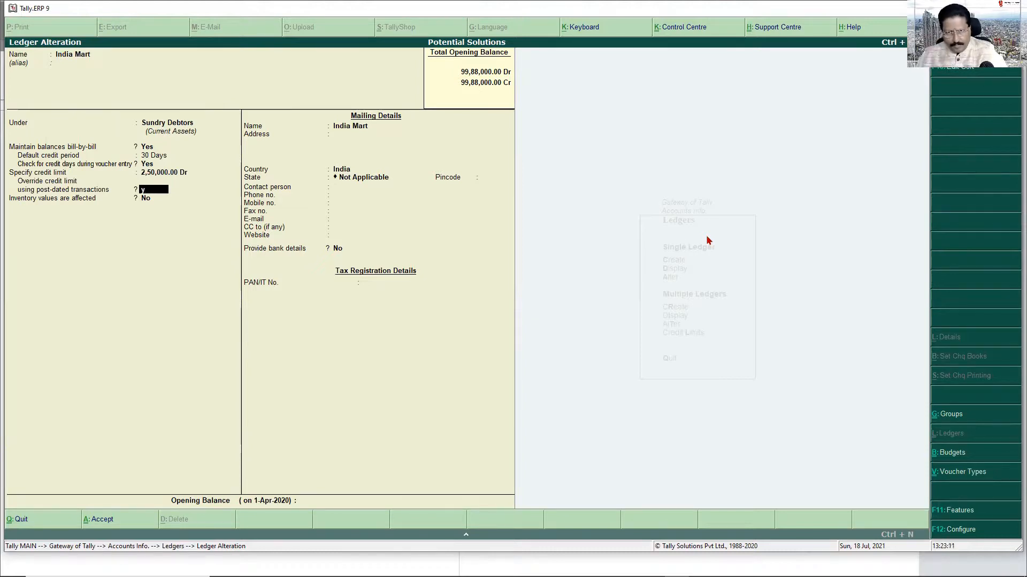
key("Return")
key("ctrl+a")
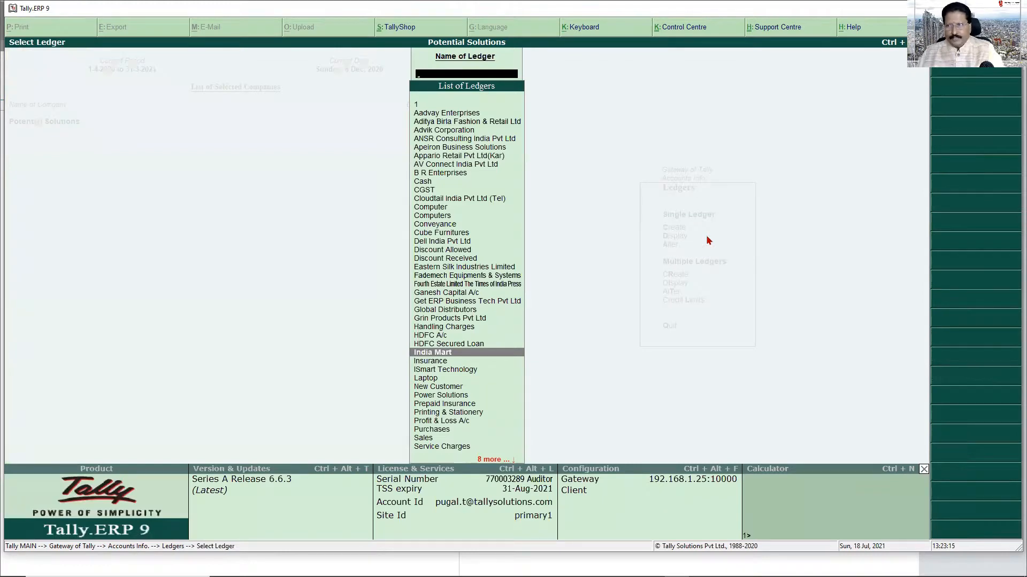
Review India Mart's ledger outstandings report for pending bills, then return to the Gateway of Tally
key("Escape")
key("Escape")
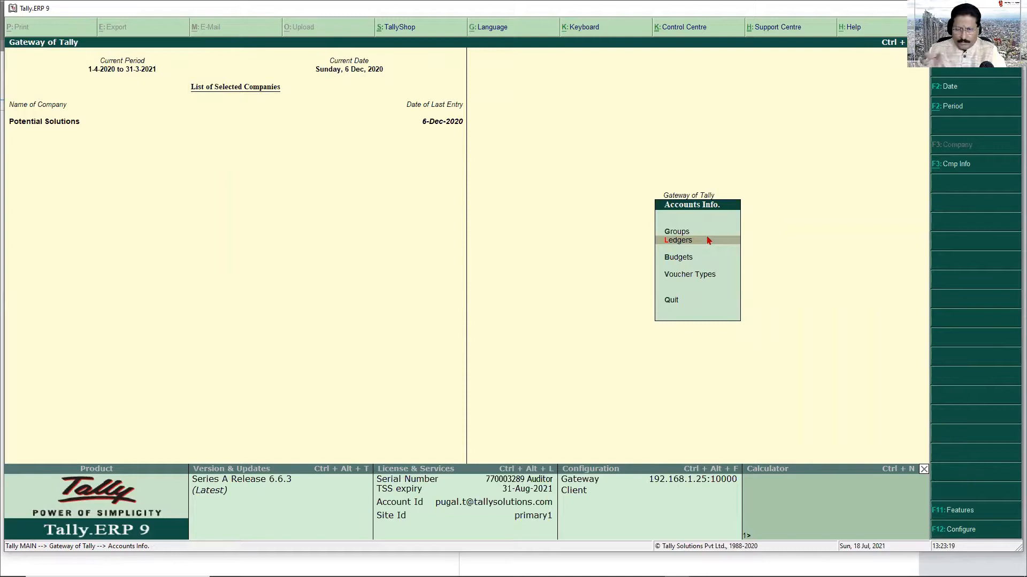
key("Escape")
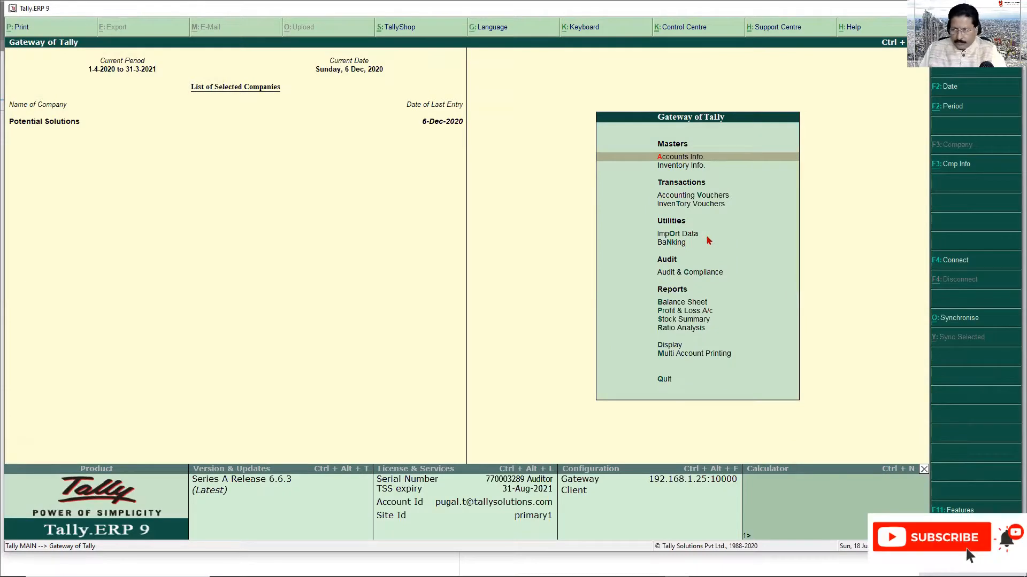
left_click(674, 347)
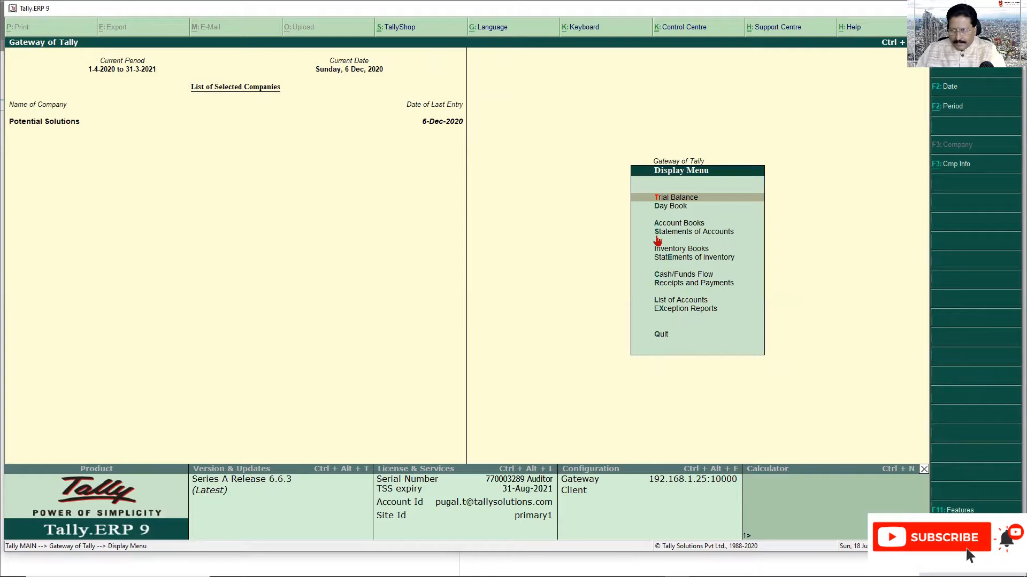
left_click(657, 235)
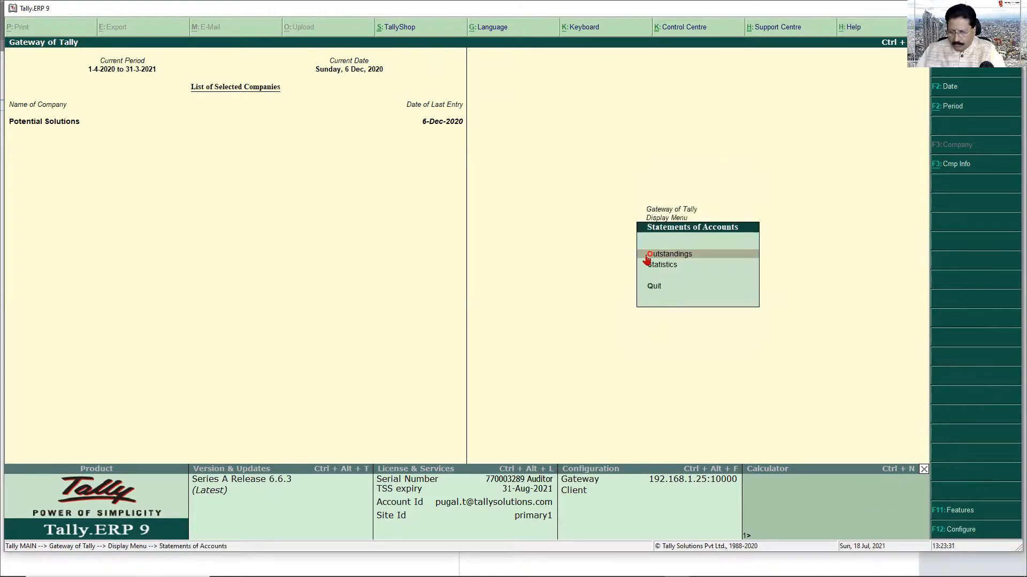
left_click(648, 257)
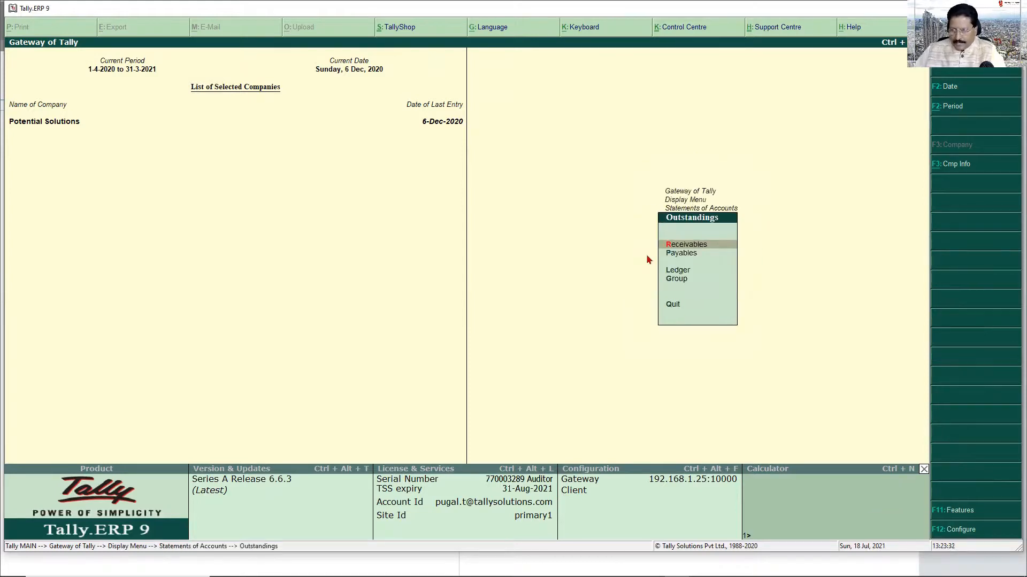
left_click(667, 272)
type("ind")
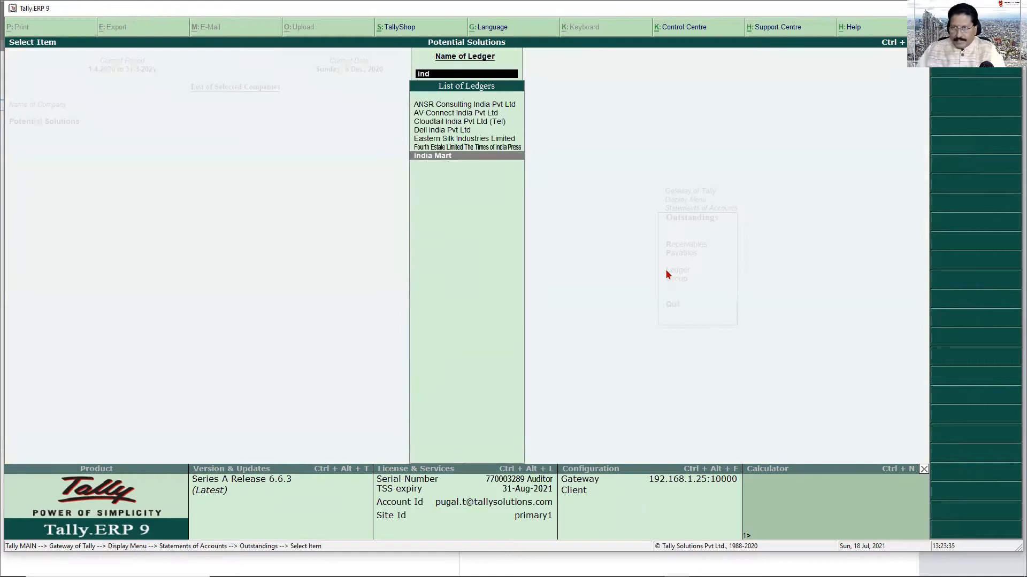
key("Return")
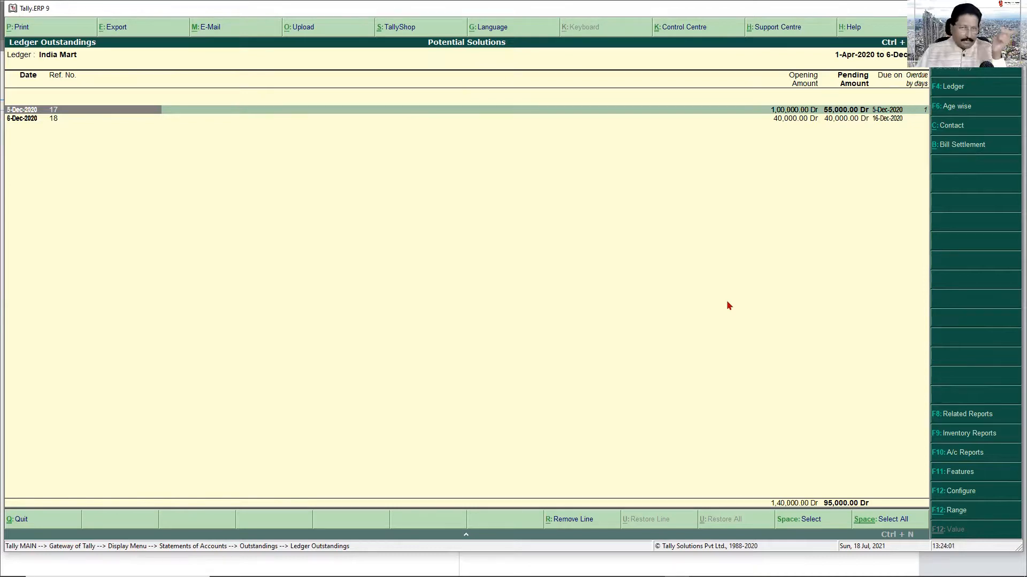
key("Escape")
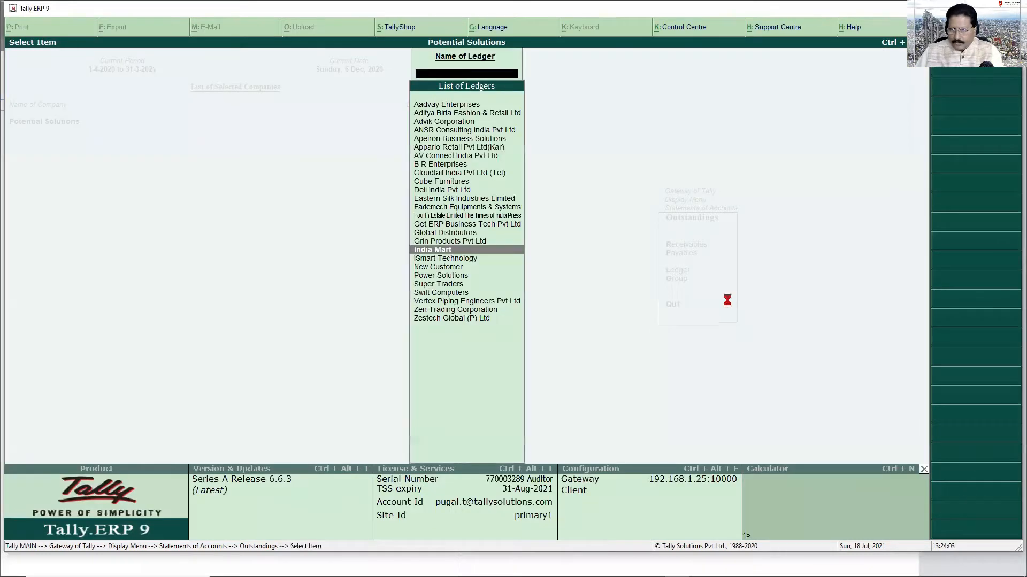
key("Escape")
key("Escape")
key("Escape")
key("Escape")
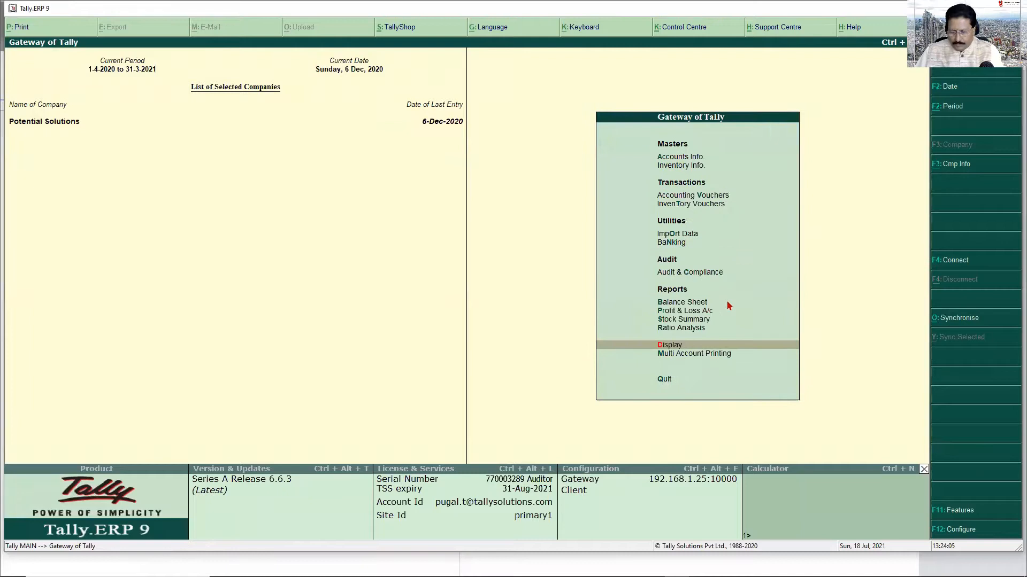
Start a sales voucher dated 1-Jan-2021 with India Mart as the party and Sales as the sales ledger
key("v")
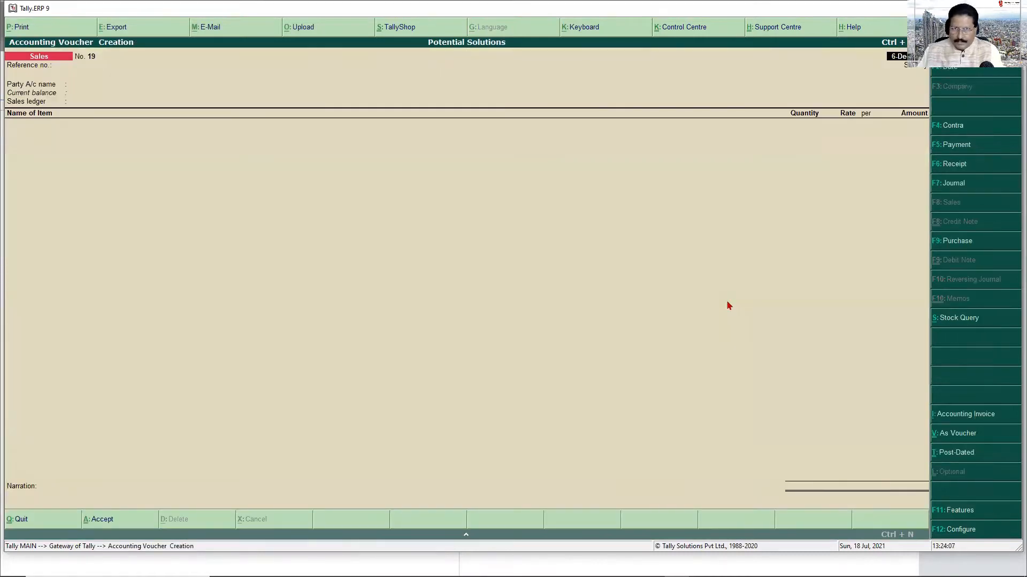
key("F2")
type("1-1")
key("Return")
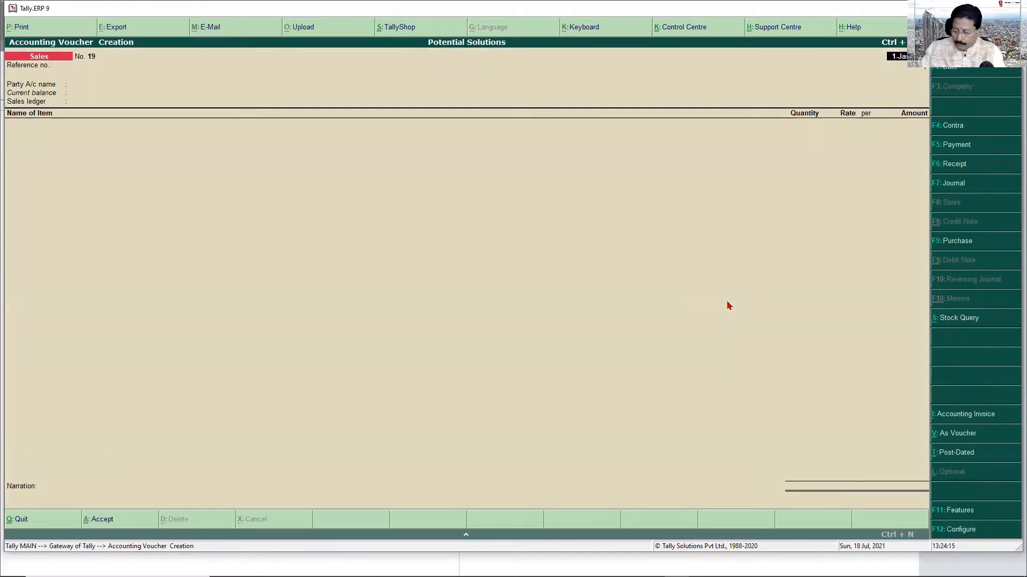
key("Return")
key("Return")
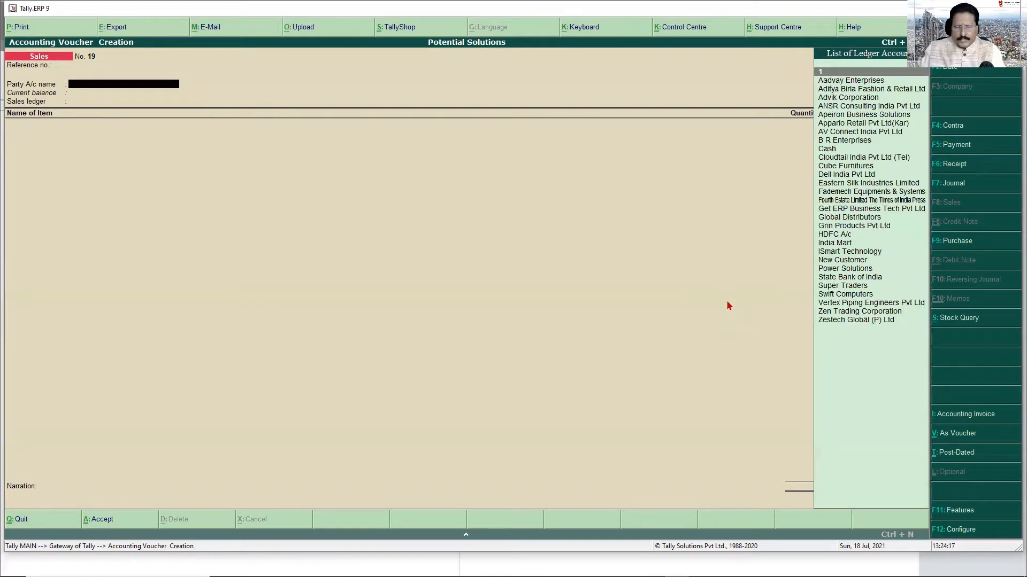
type("Ind")
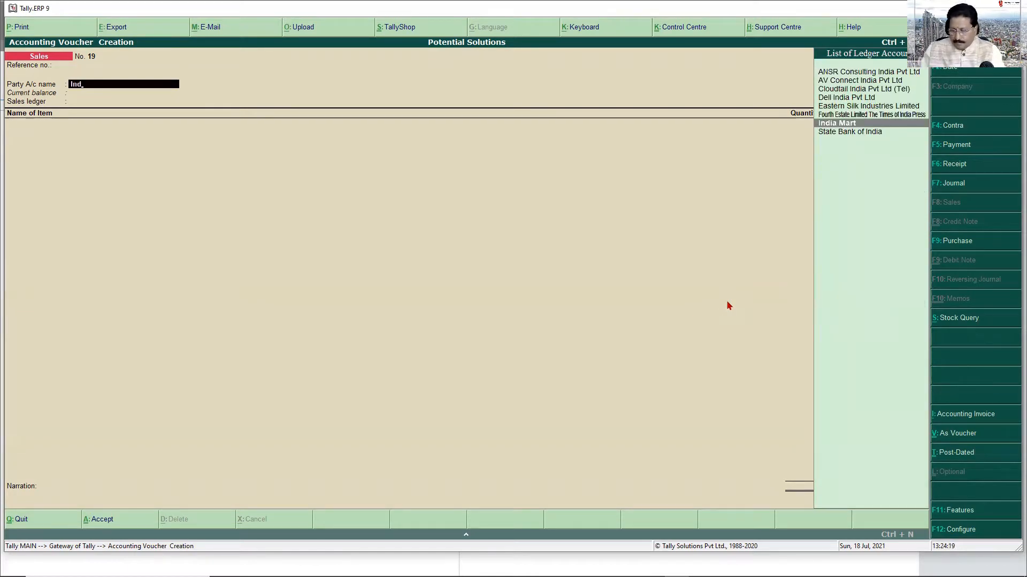
key("Return")
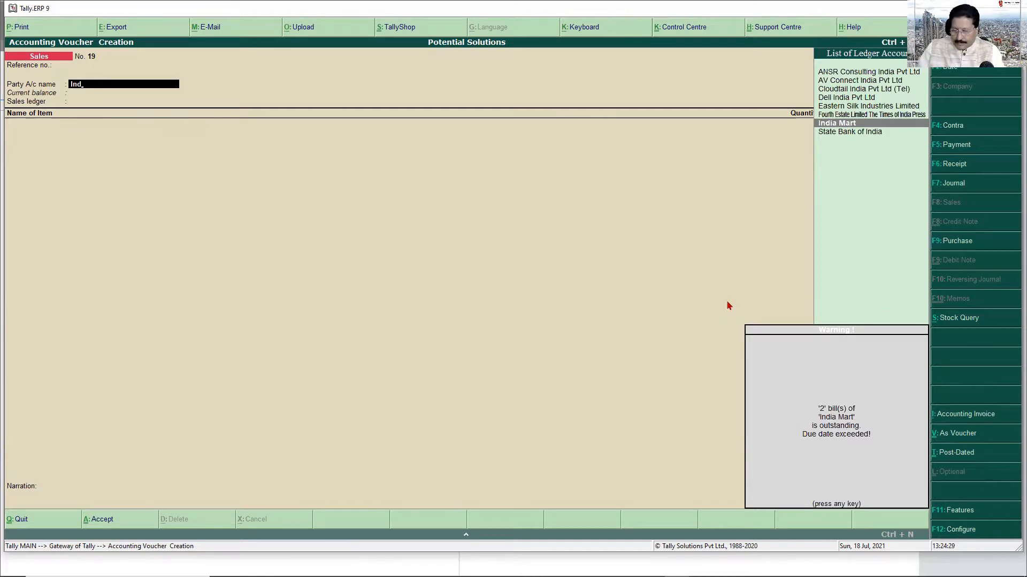
key("Return")
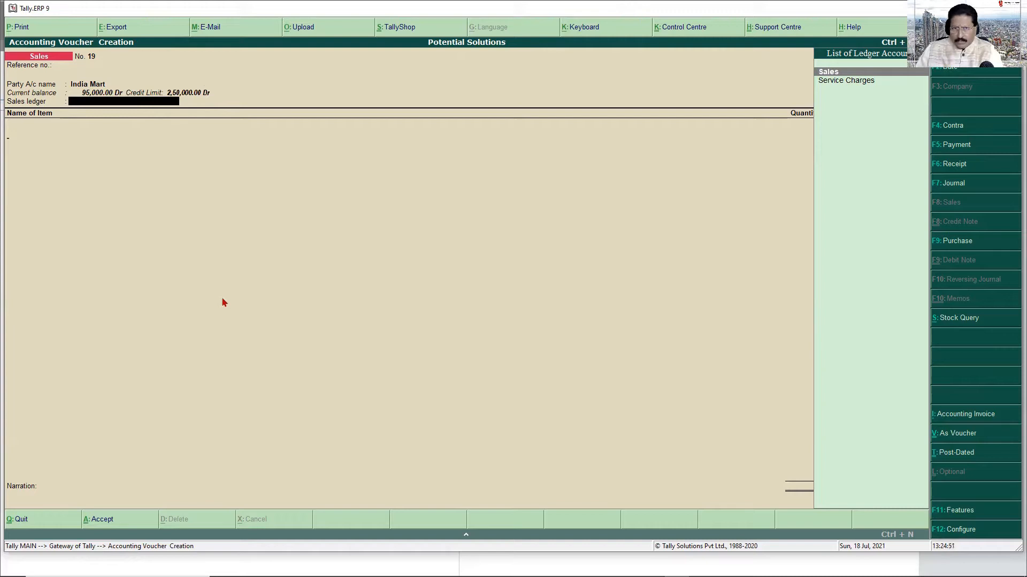
key("Return")
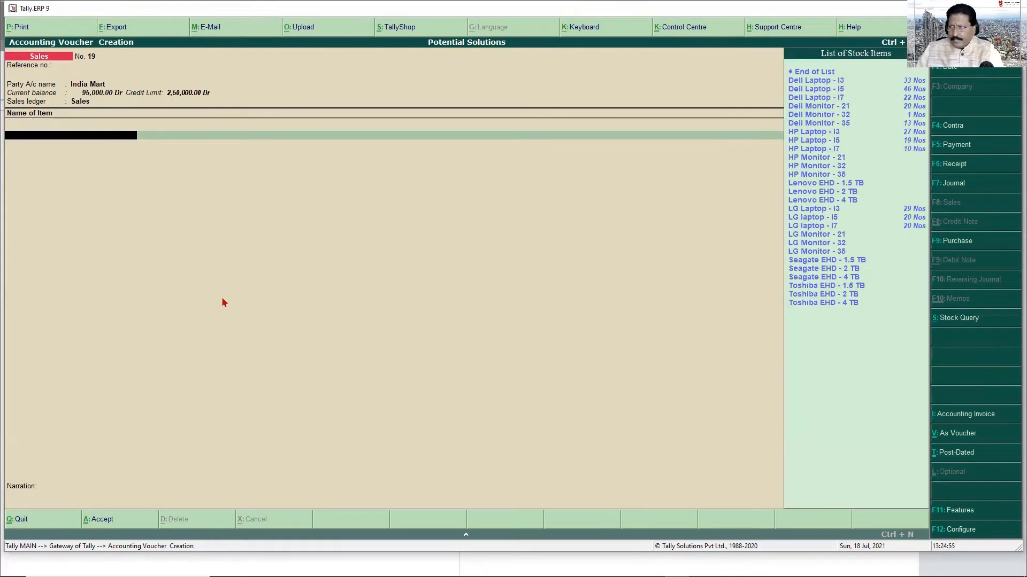
Add 3 Nos of Dell Laptop - I7 at 75,000.00 each to the sales voucher and end the item list
key("Down")
key("Down")
key("Down")
key("Up")
key("Return")
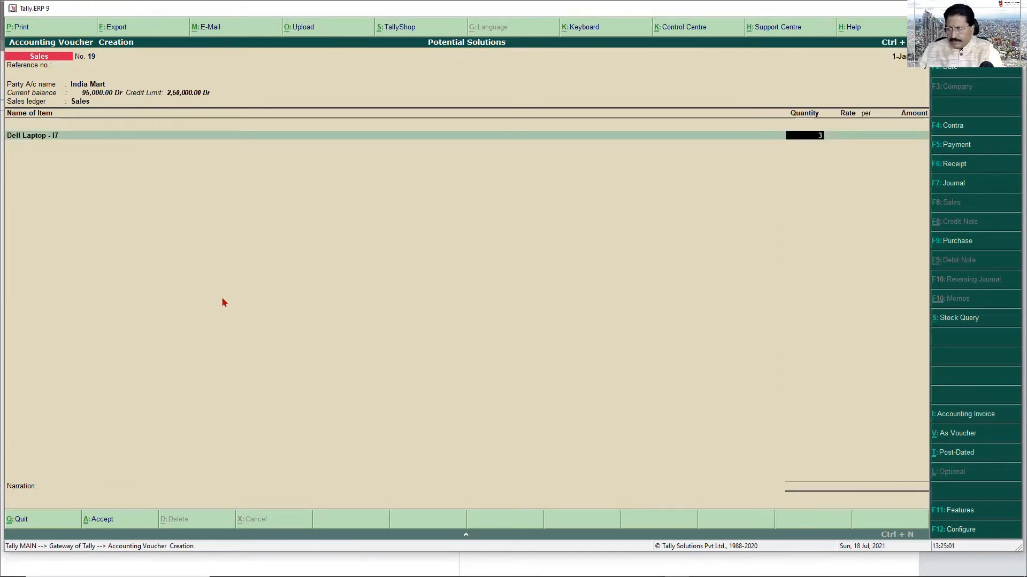
key("Return")
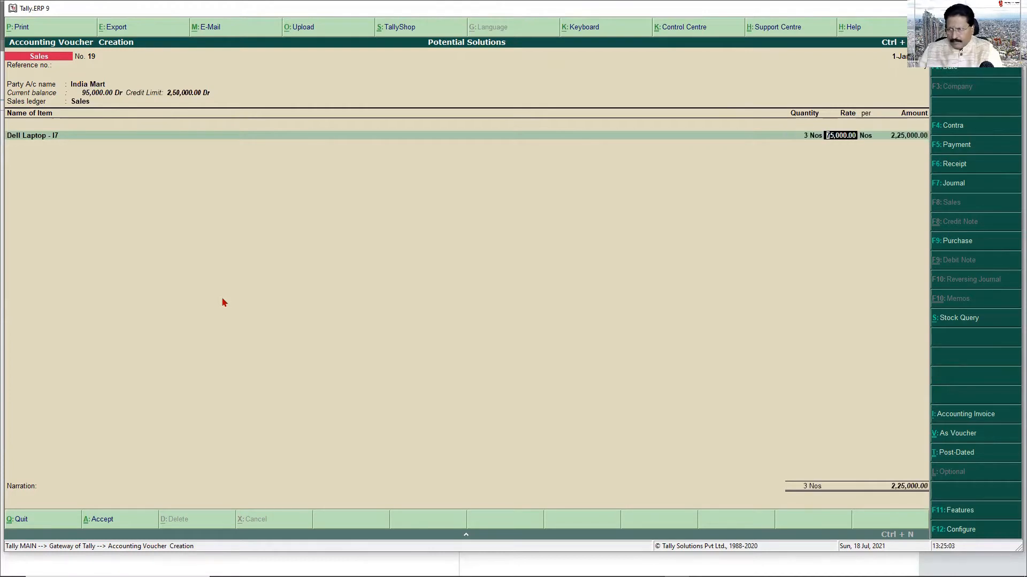
key("Return")
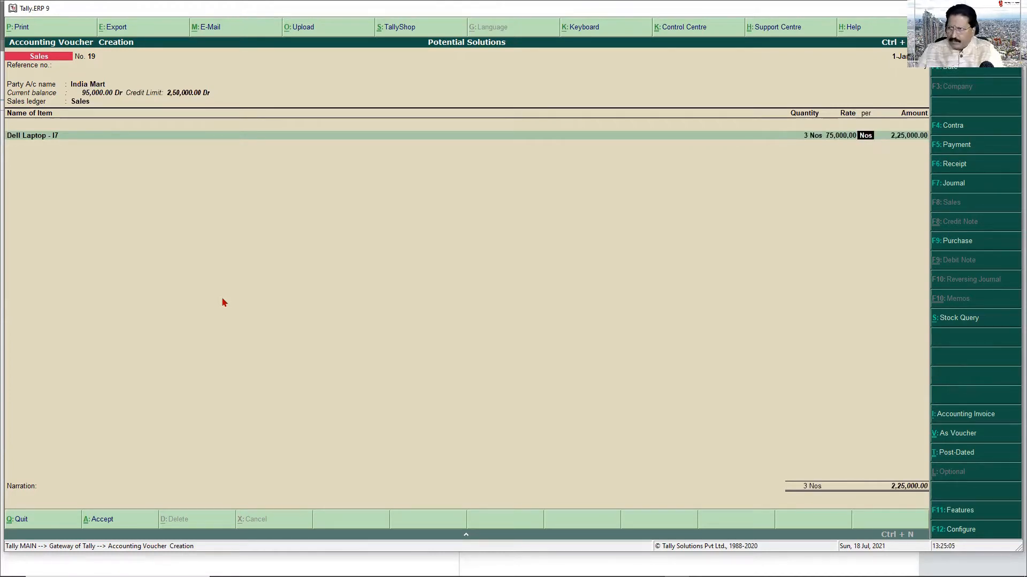
key("Return")
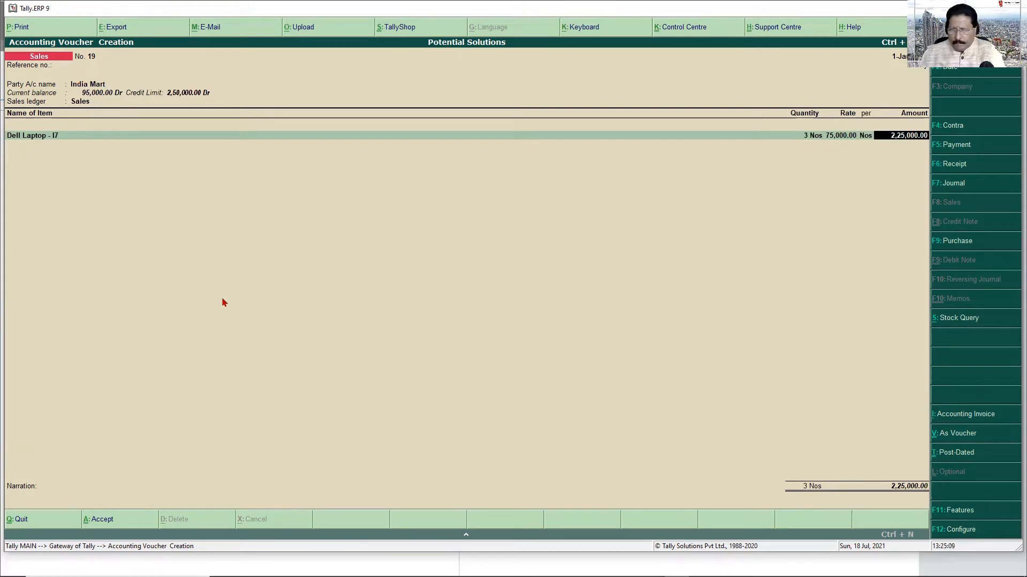
key("Return")
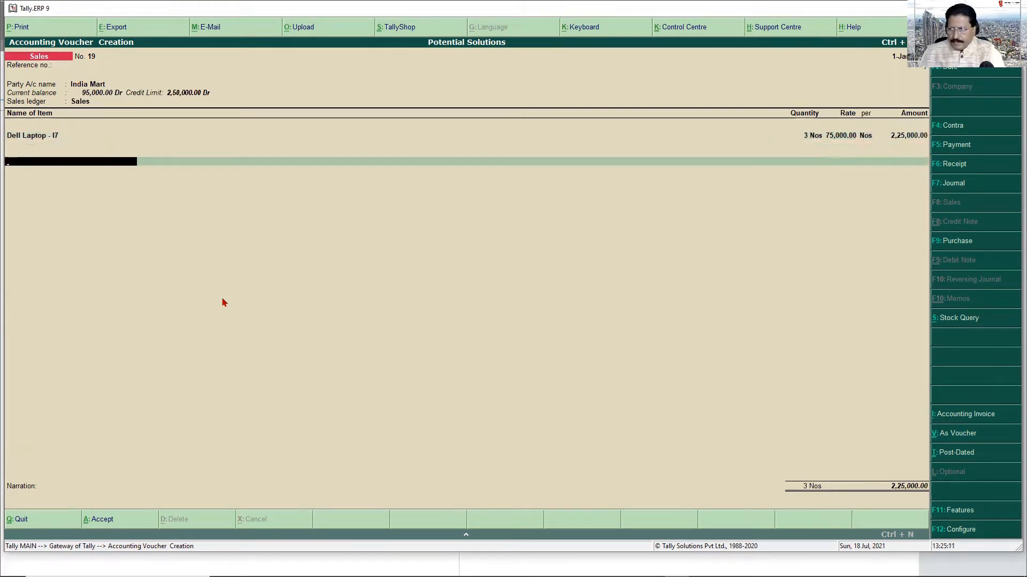
key("Return")
Try to reach the credit days of India Mart's New Ref in the bill-wise details
key("Return")
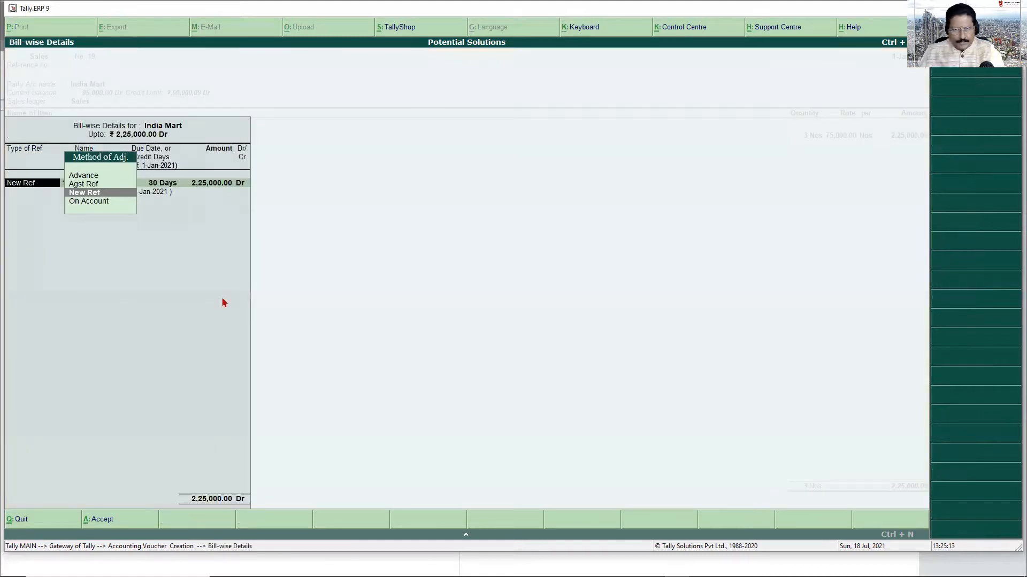
key("Return")
key("Return")
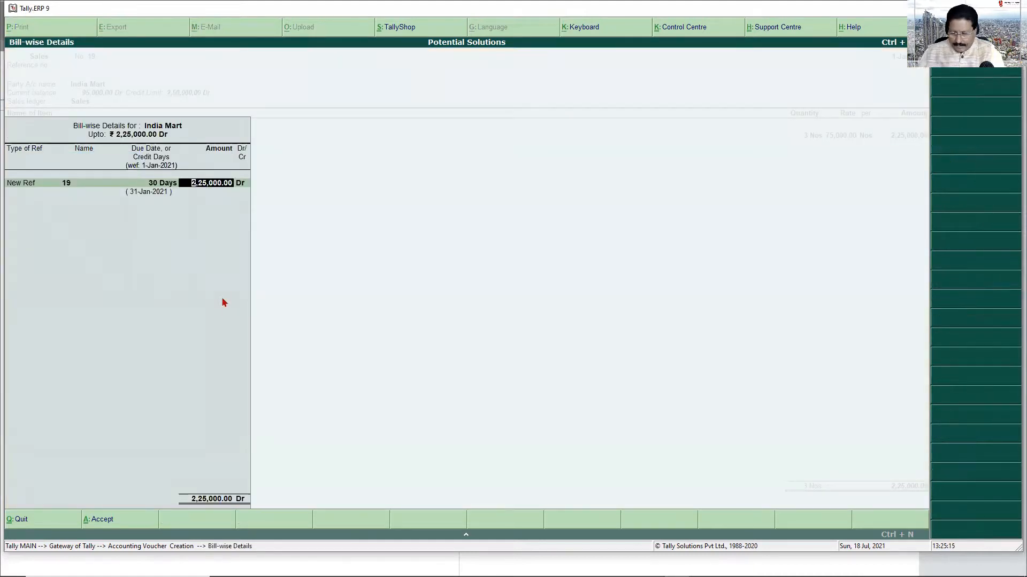
key("BackSpace")
key("Return")
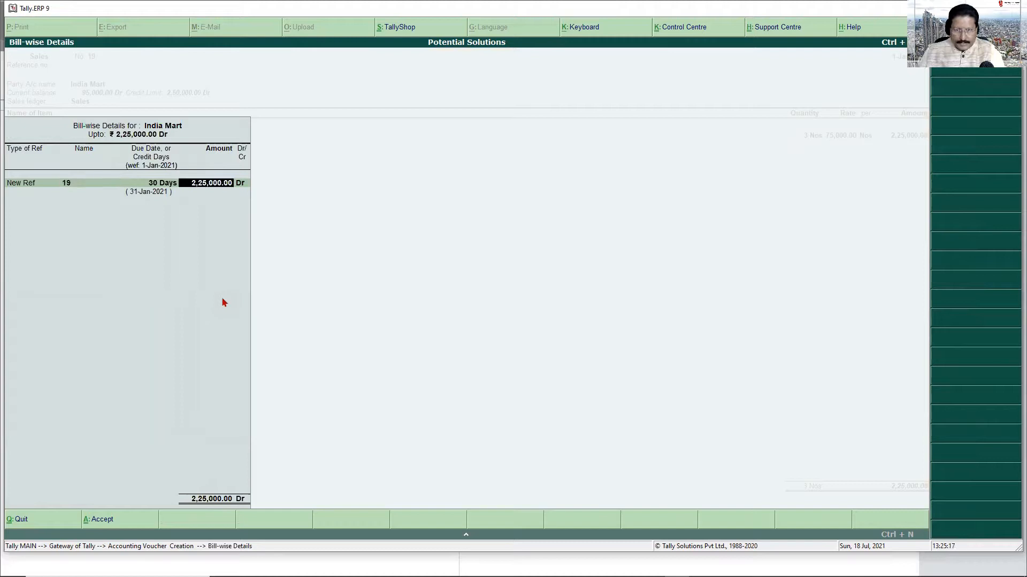
key("BackSpace")
key("Return")
key("BackSpace")
key("BackSpace")
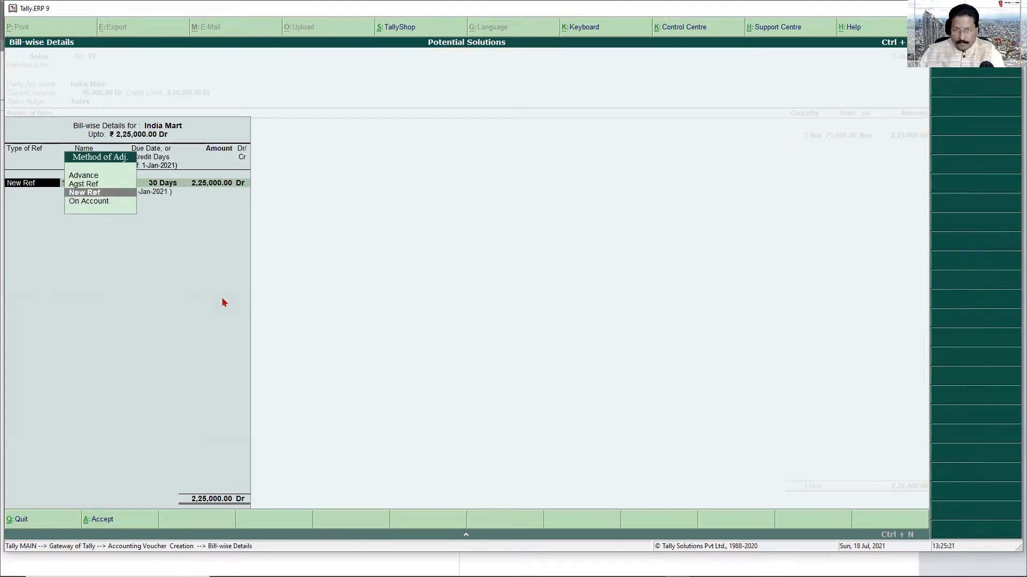
key("Escape")
Set Allow modification of all fields during entry to Yes in the advanced sales invoice configuration and accept it
key("F12")
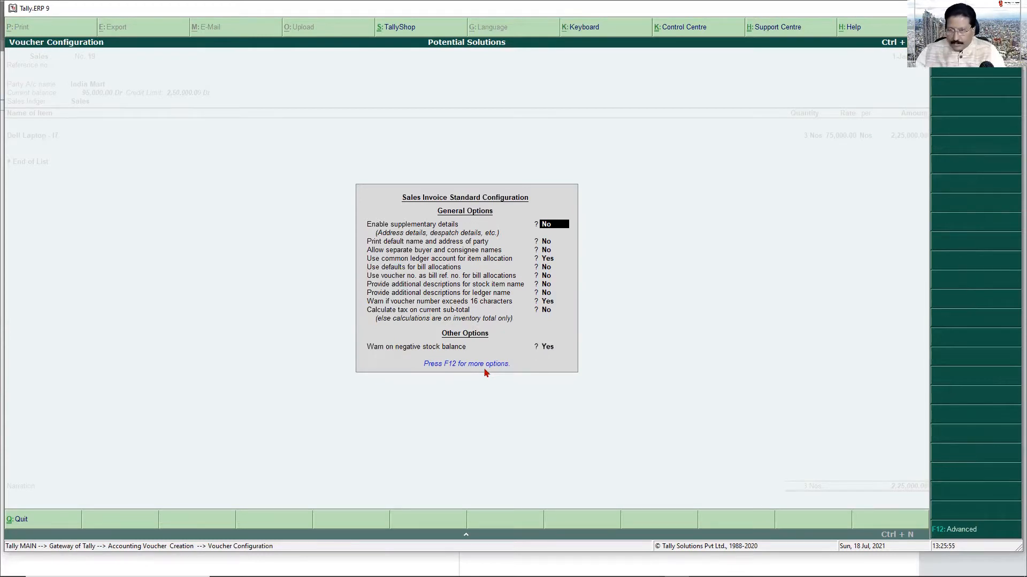
key("F12")
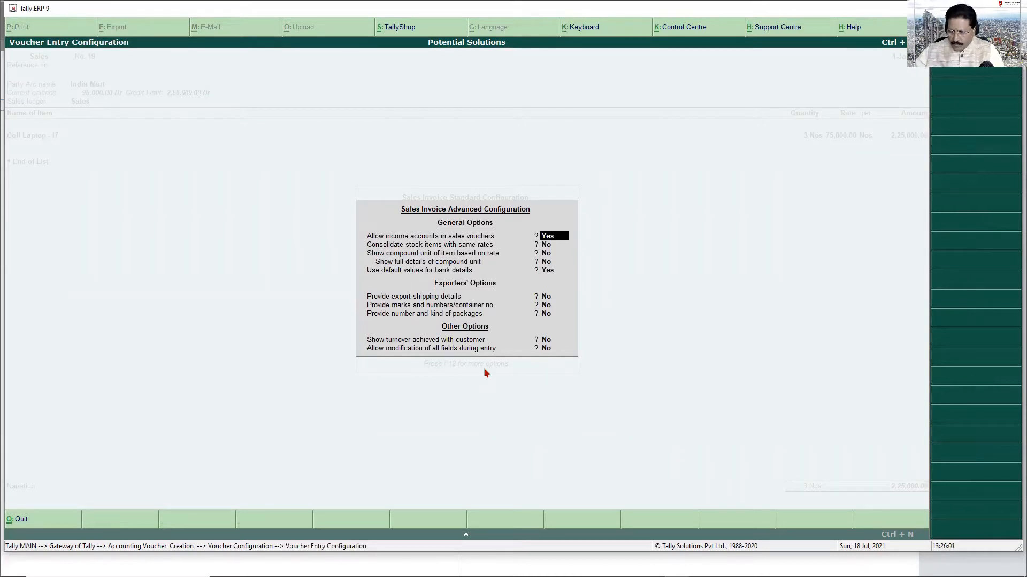
key("Escape")
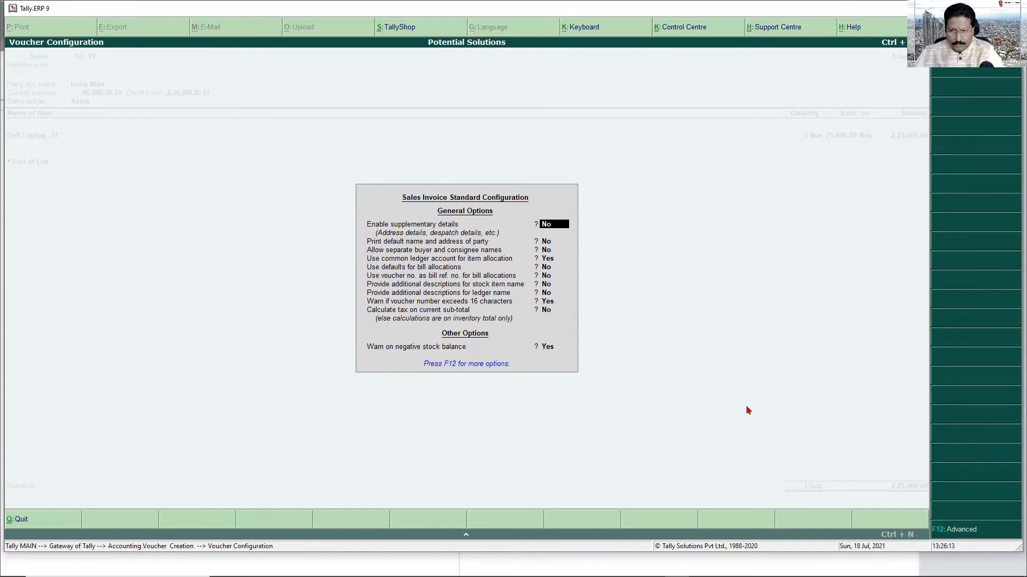
key("F12")
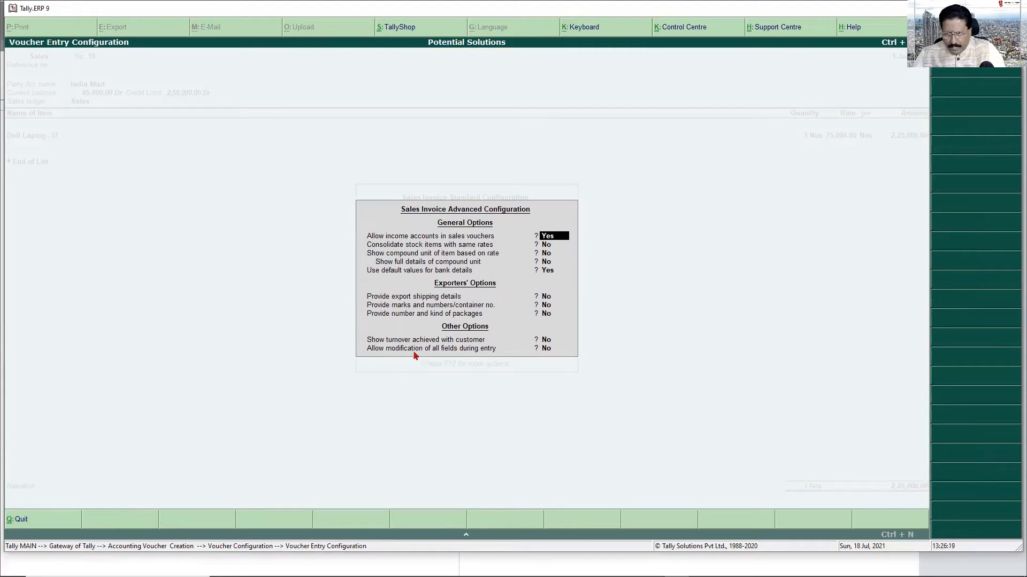
left_click(544, 349)
type("y")
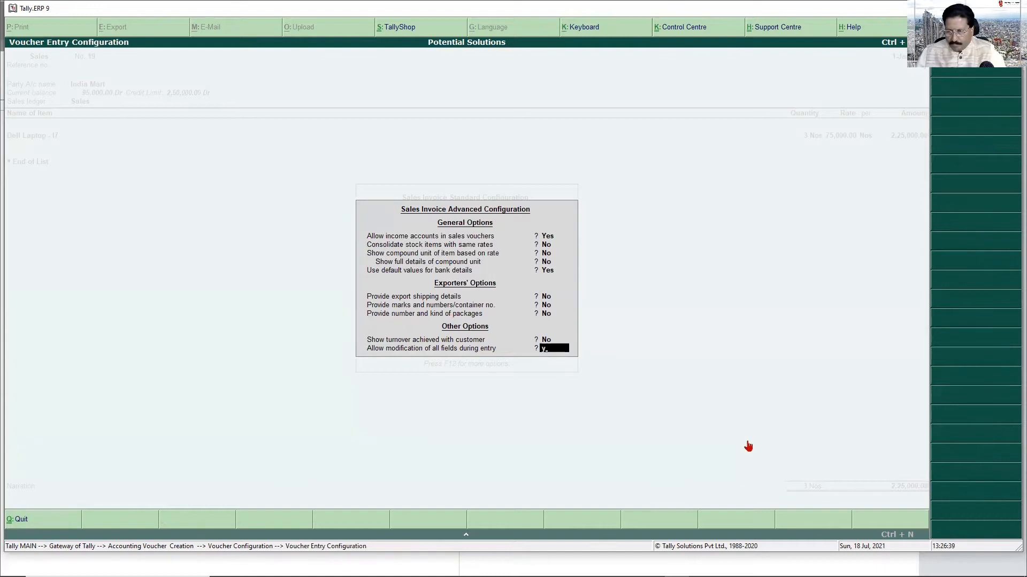
key("Return")
key("ctrl+a")
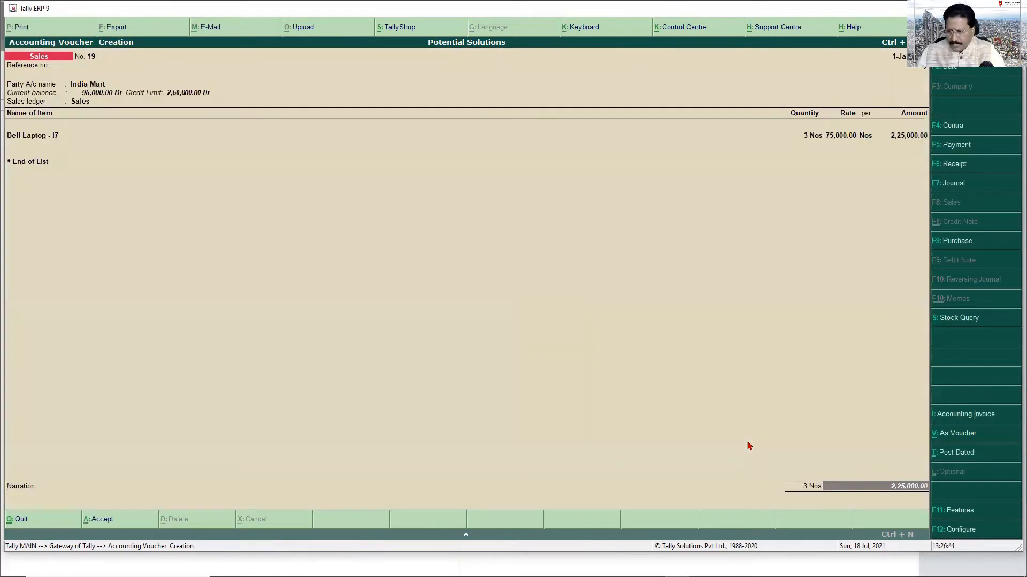
Accept the bill-wise details as New Ref 19 with 30 days' credit for 2,25,000.00 and try to save the sales voucher
key("Return")
key("Return")
key("Return")
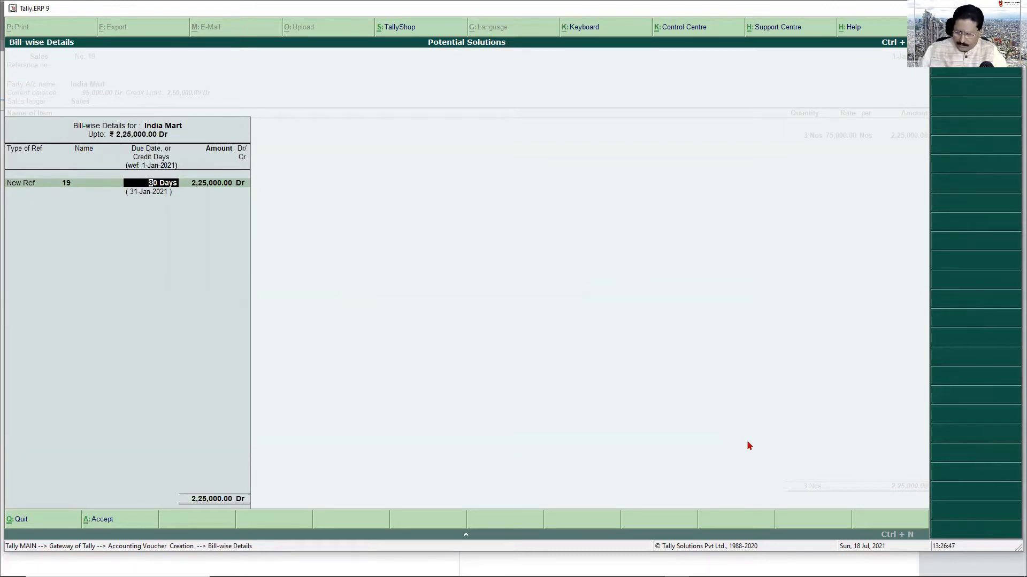
key("Return")
key("Return")
key("Return")
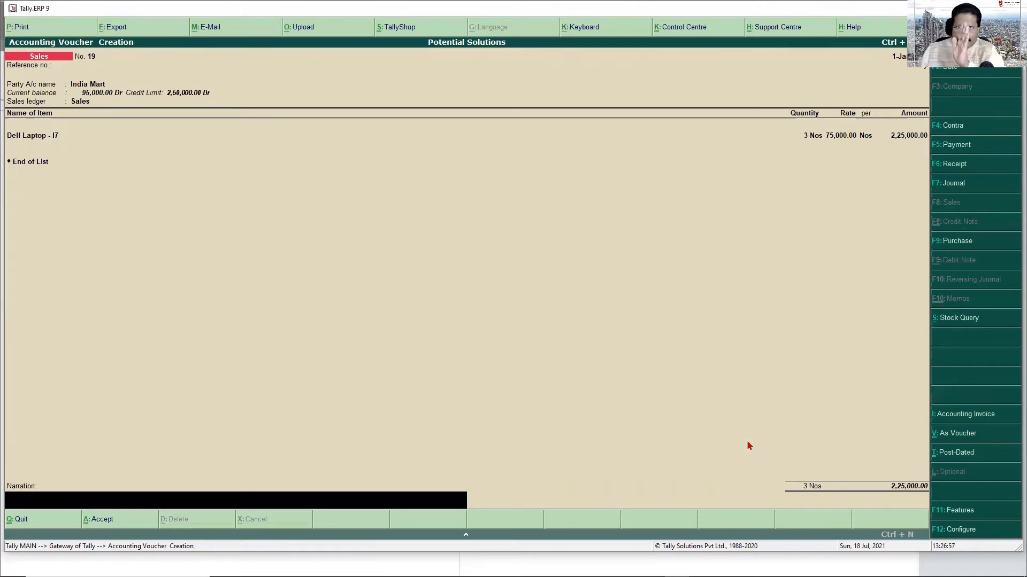
key("Return")
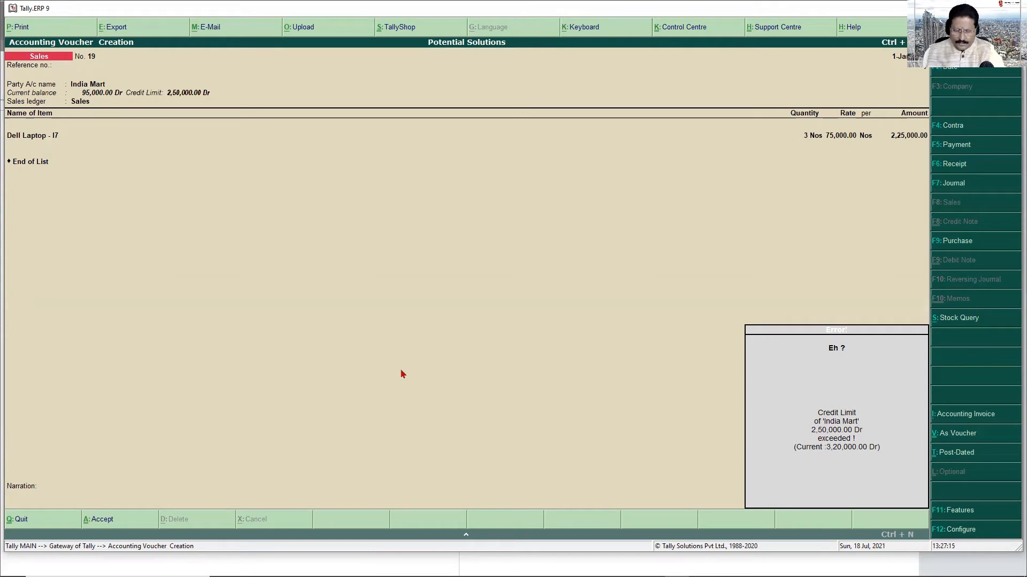
key("Escape")
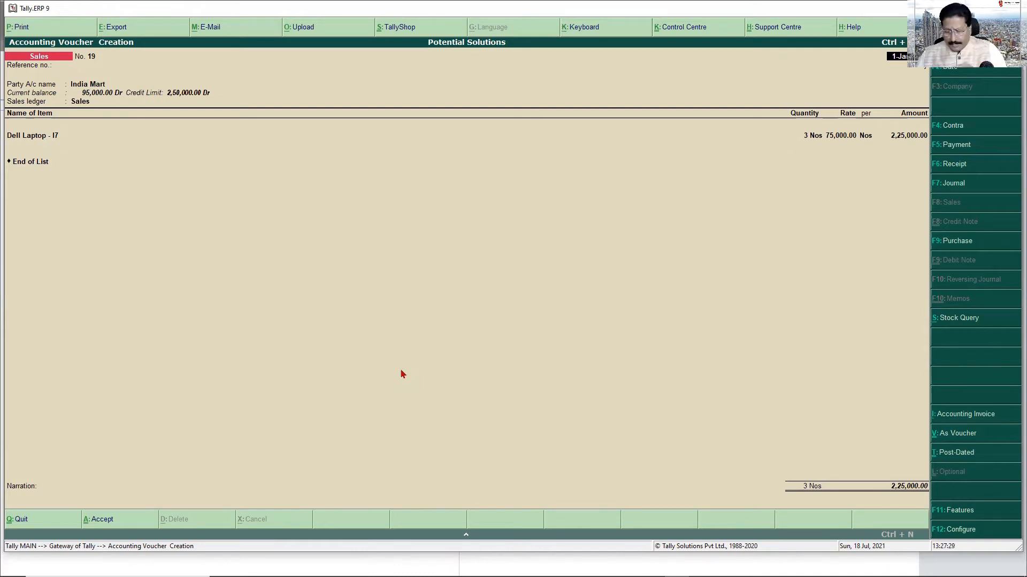
Examine the accounting features of Potential Solutions from within the sales voucher
key("F11")
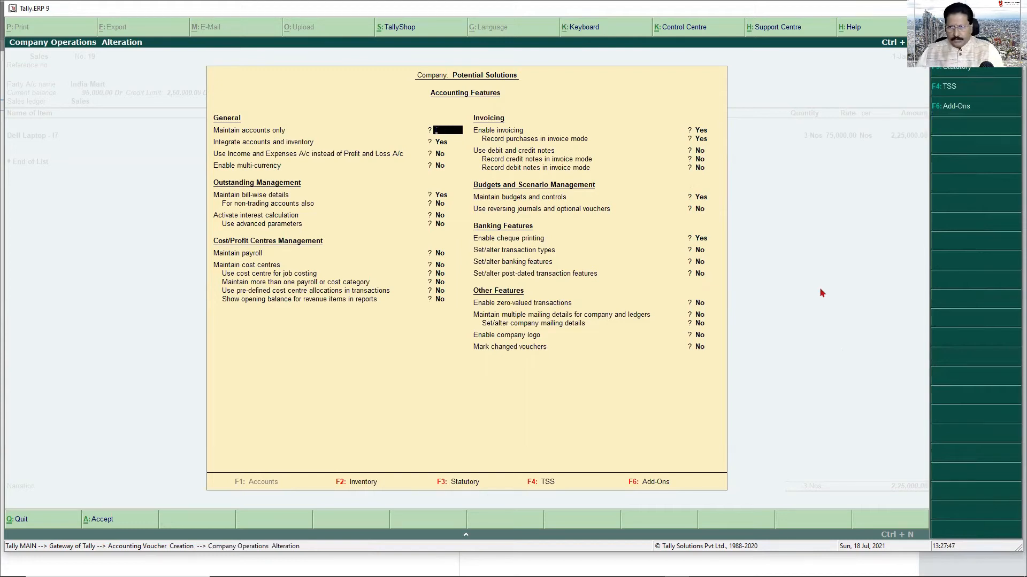
key("Escape")
key("y")
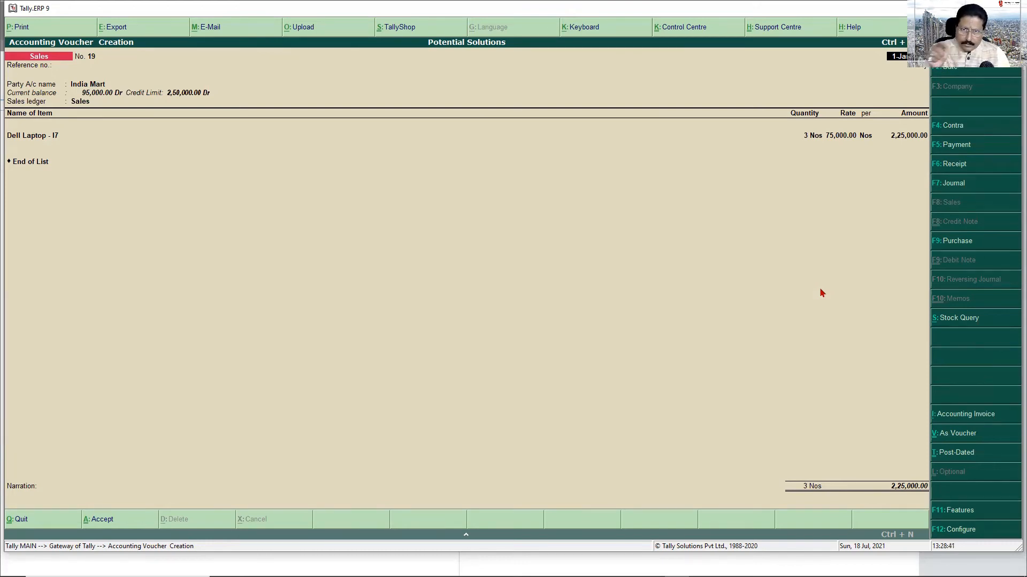
key("F11")
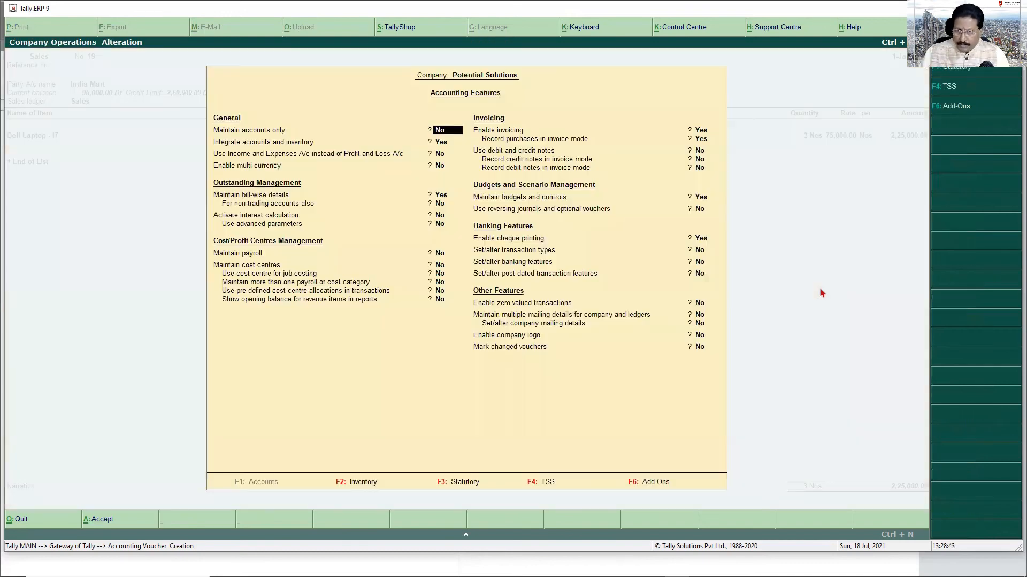